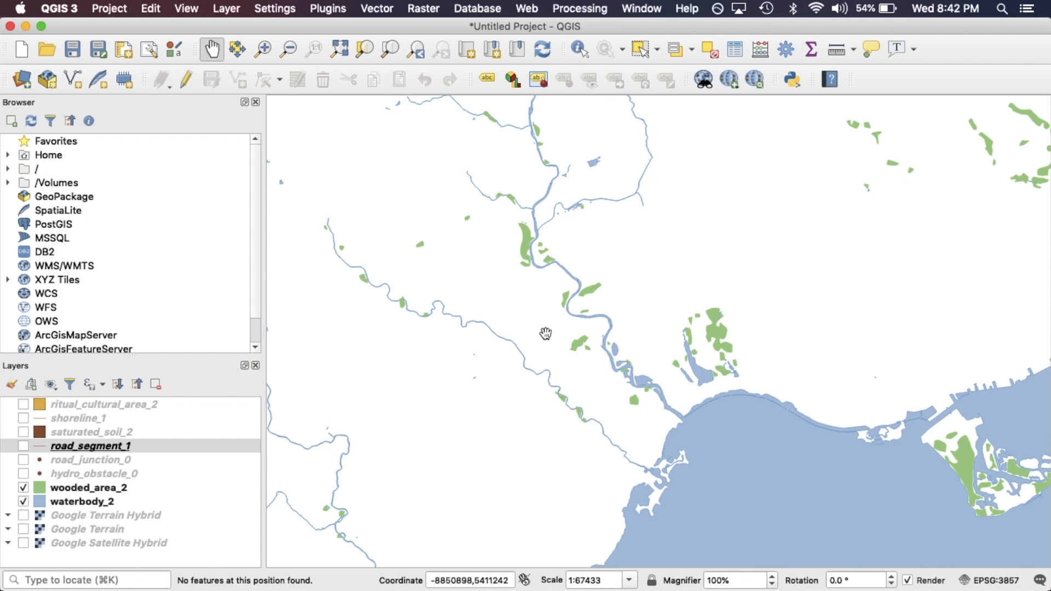
- Show the road_segment_1 layer and examine the road network close up around the river and wooded areas
{"action": "left_click", "coordinate": [23, 446]}
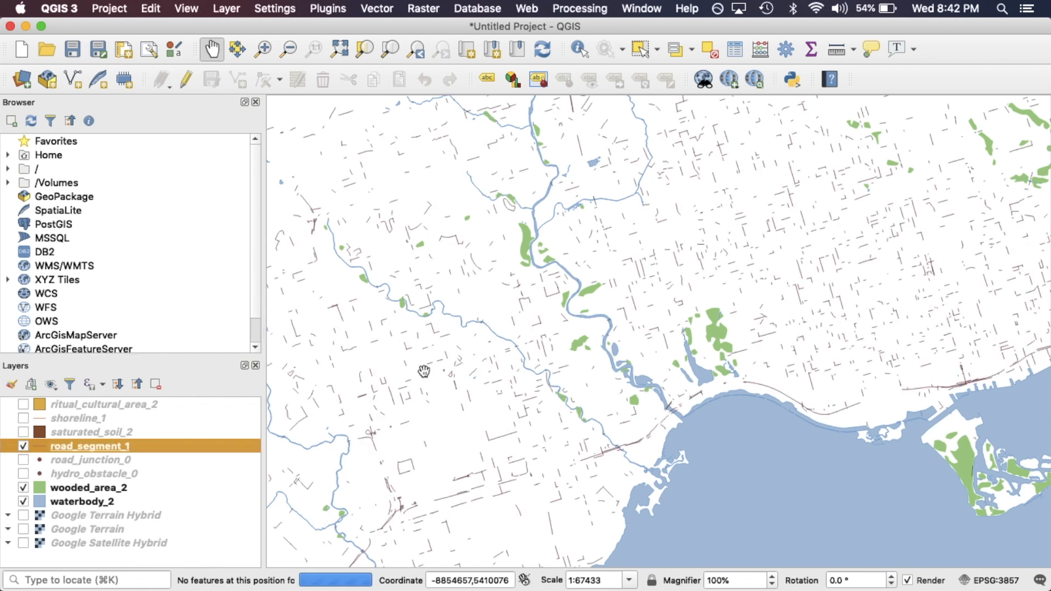
{"action": "left_click", "coordinate": [424, 370]}
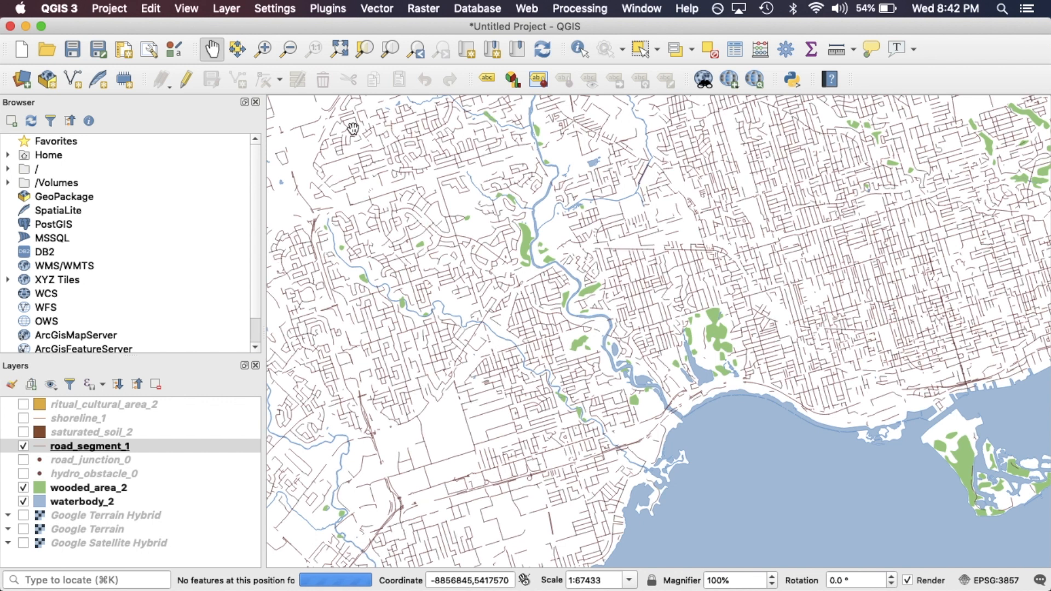
{"action": "left_click", "coordinate": [263, 50]}
{"action": "left_click_drag", "start_coordinate": [445, 161], "coordinate": [679, 370]}
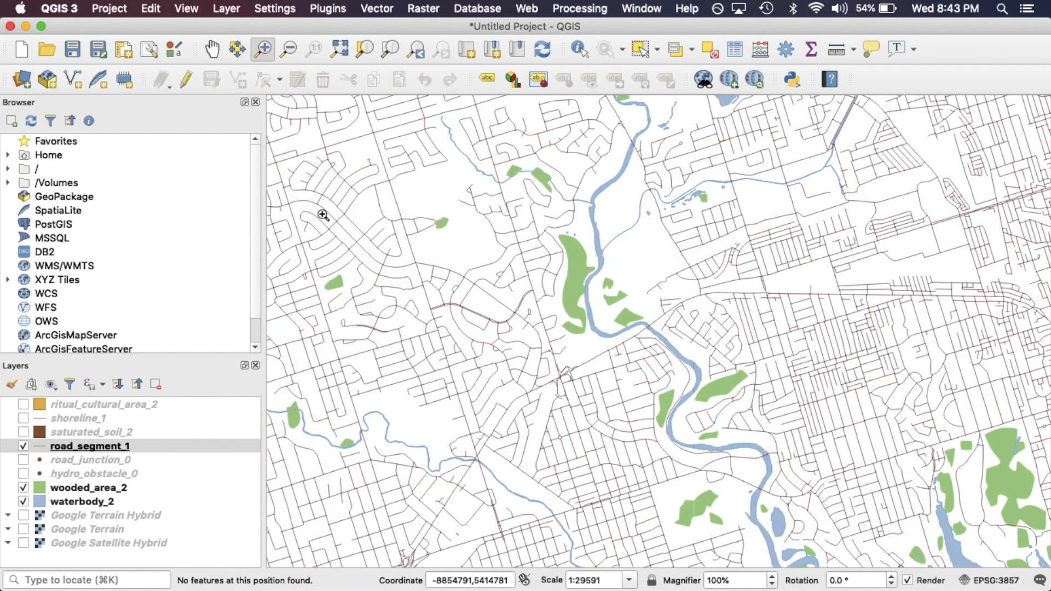
{"action": "left_click", "coordinate": [212, 49]}
{"action": "left_click", "coordinate": [487, 411]}
{"action": "left_click_drag", "start_coordinate": [487, 411], "coordinate": [467, 394]}
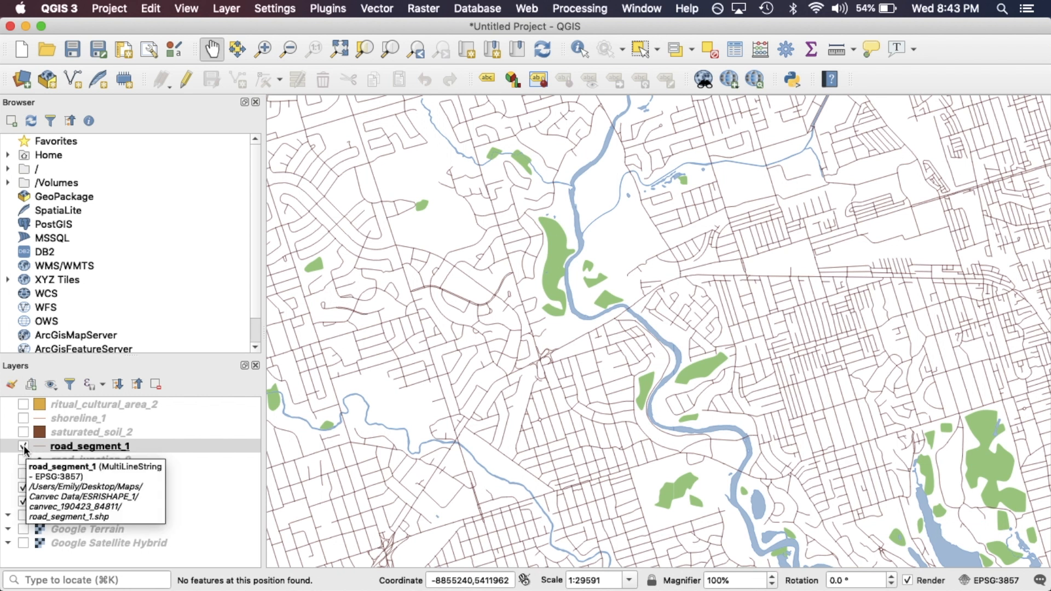
- Remove the road_segment_1 and saturated_soil_2 layers from the project
{"action": "right_click", "coordinate": [145, 444]}
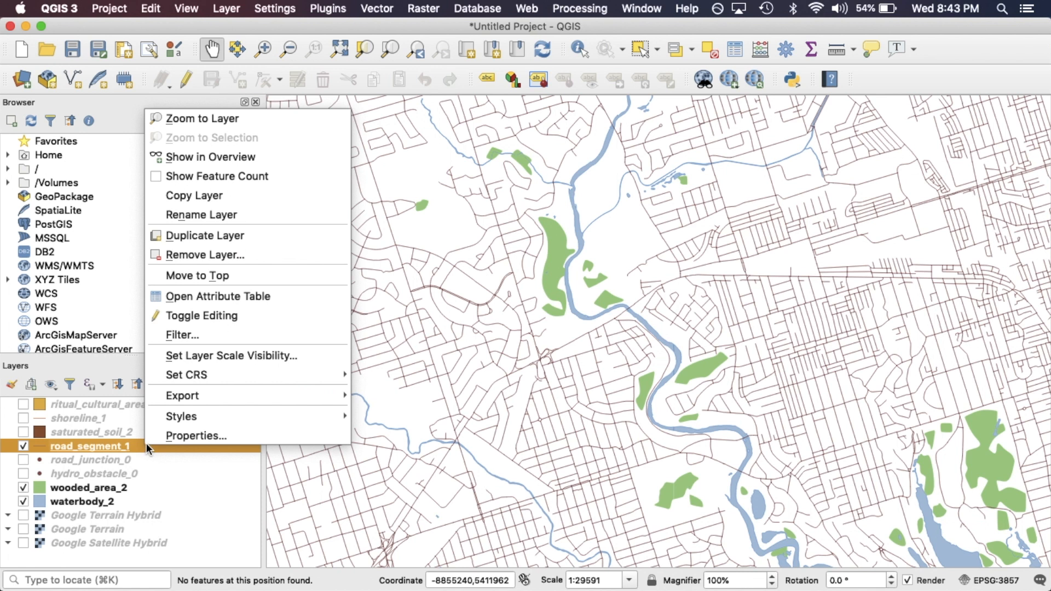
{"action": "left_click", "coordinate": [186, 253]}
{"action": "left_click", "coordinate": [573, 318]}
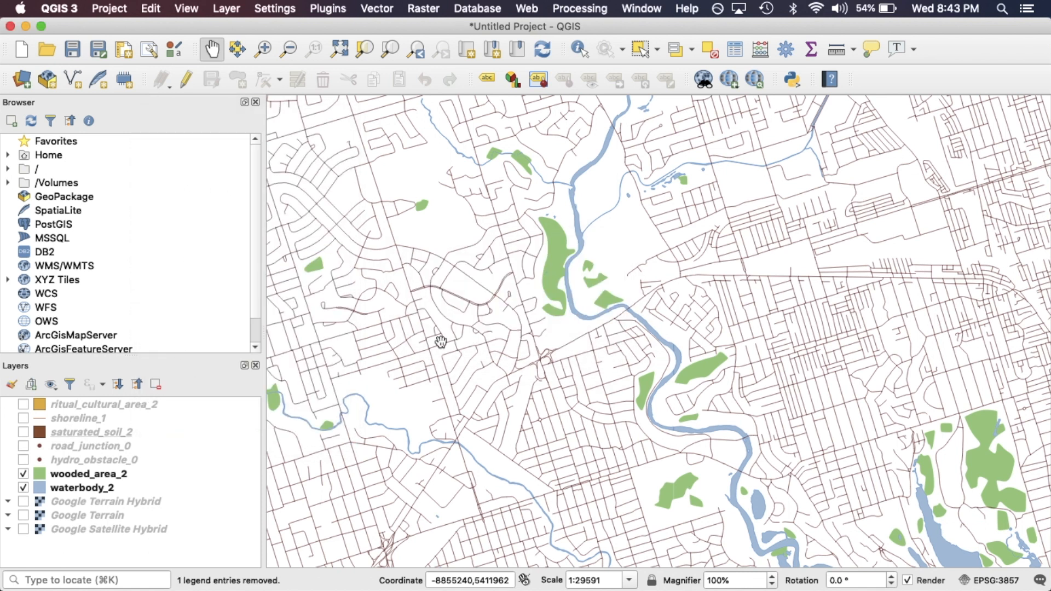
{"action": "left_click", "coordinate": [101, 432]}
{"action": "right_click", "coordinate": [101, 432]}
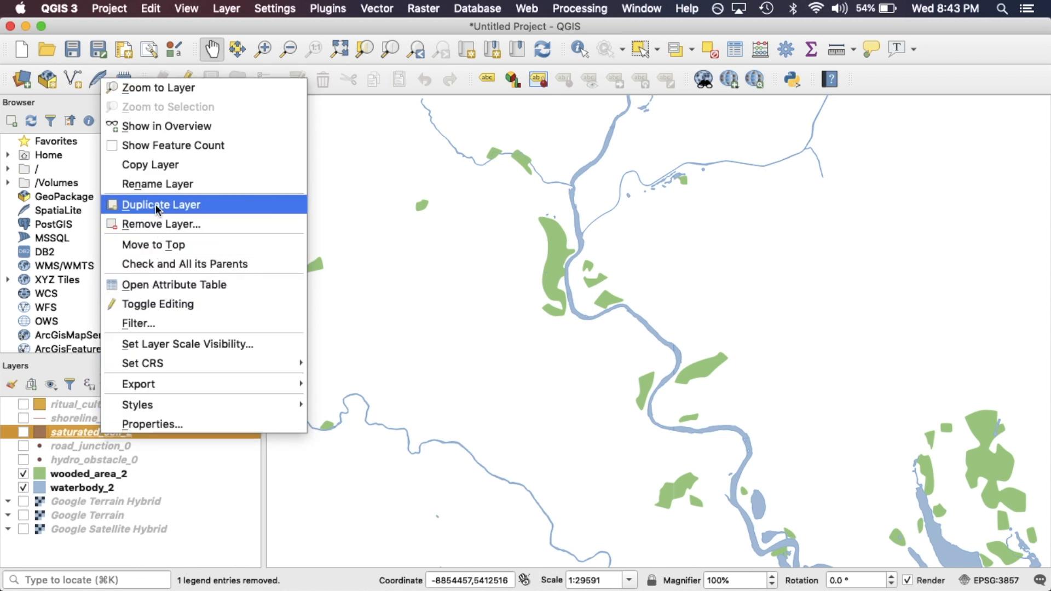
{"action": "left_click", "coordinate": [156, 225]}
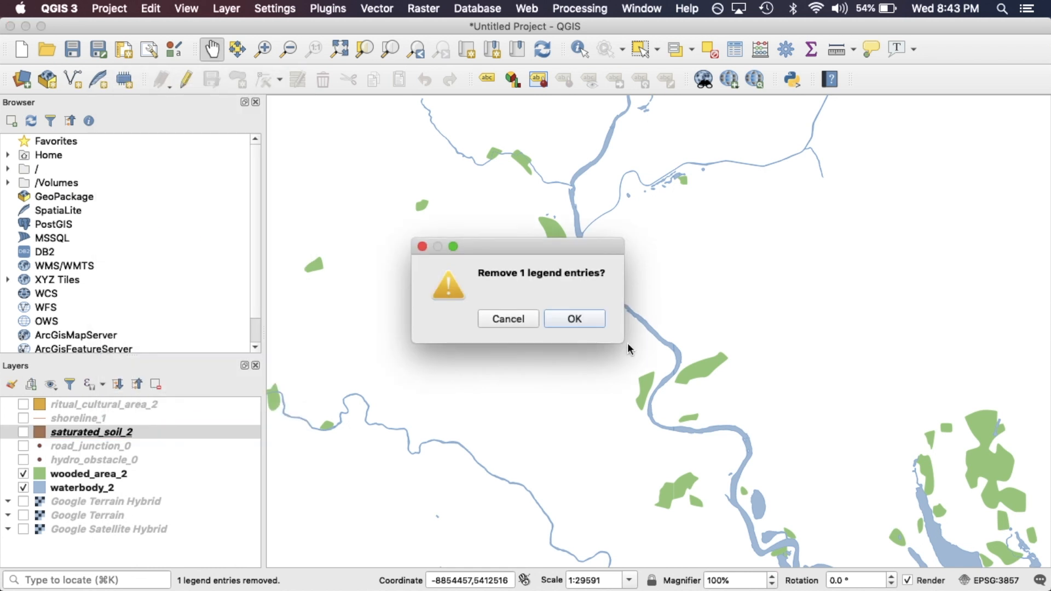
{"action": "left_click", "coordinate": [573, 320]}
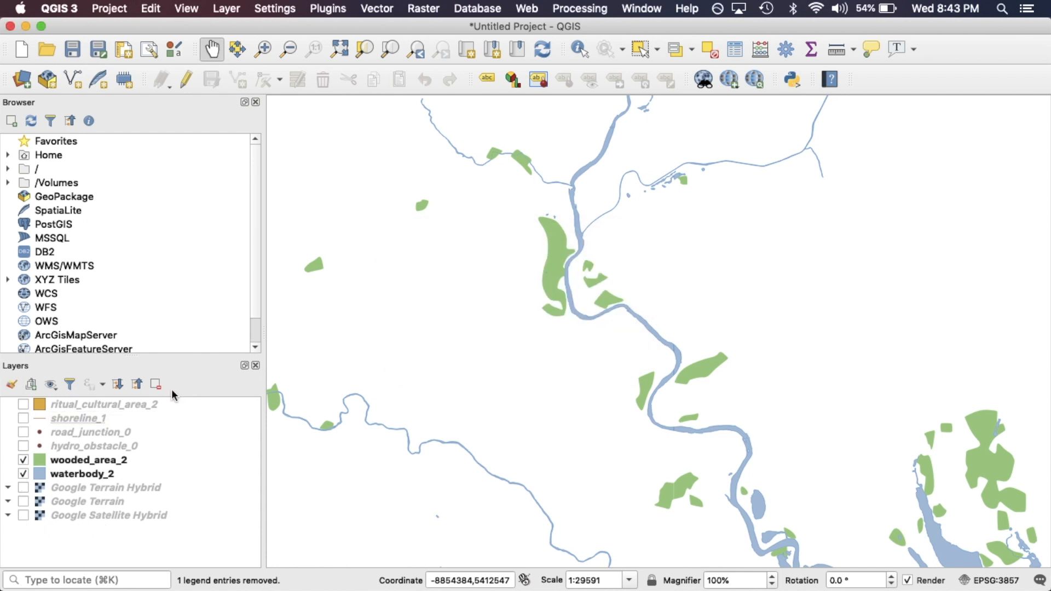
{"action": "left_click", "coordinate": [87, 404]}
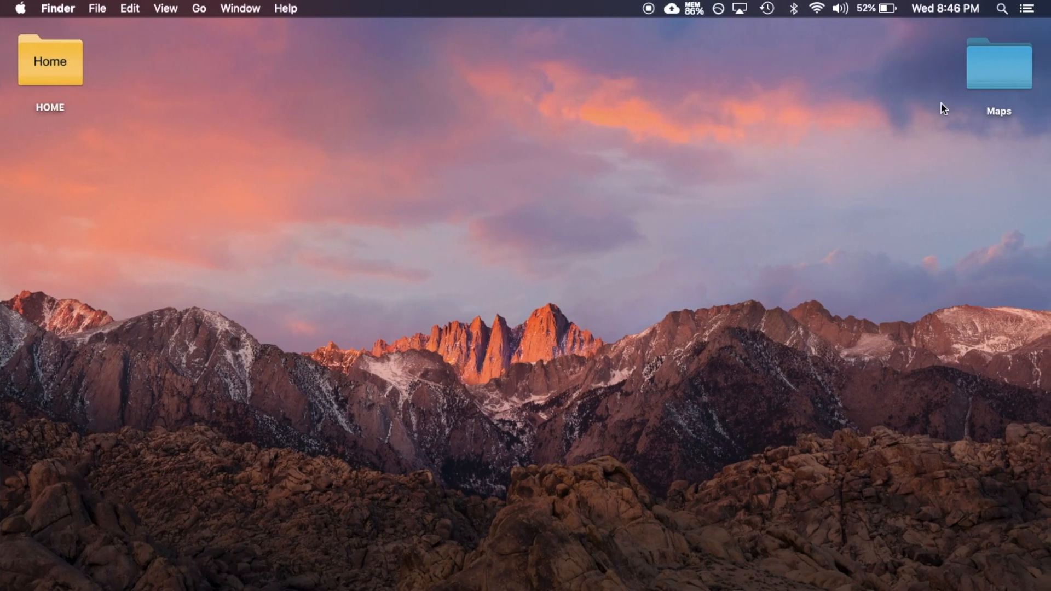
- Switch to Finder and open the 2013 folder inside the TRCA folder of the desktop's Maps folder
{"action": "double_click", "coordinate": [990, 58]}
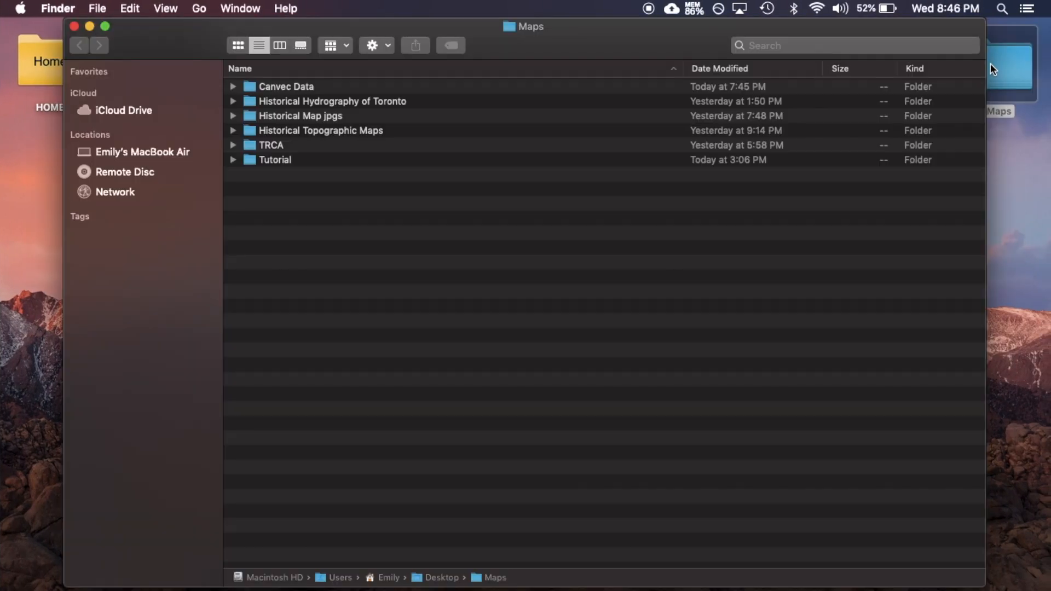
{"action": "left_click", "coordinate": [280, 145]}
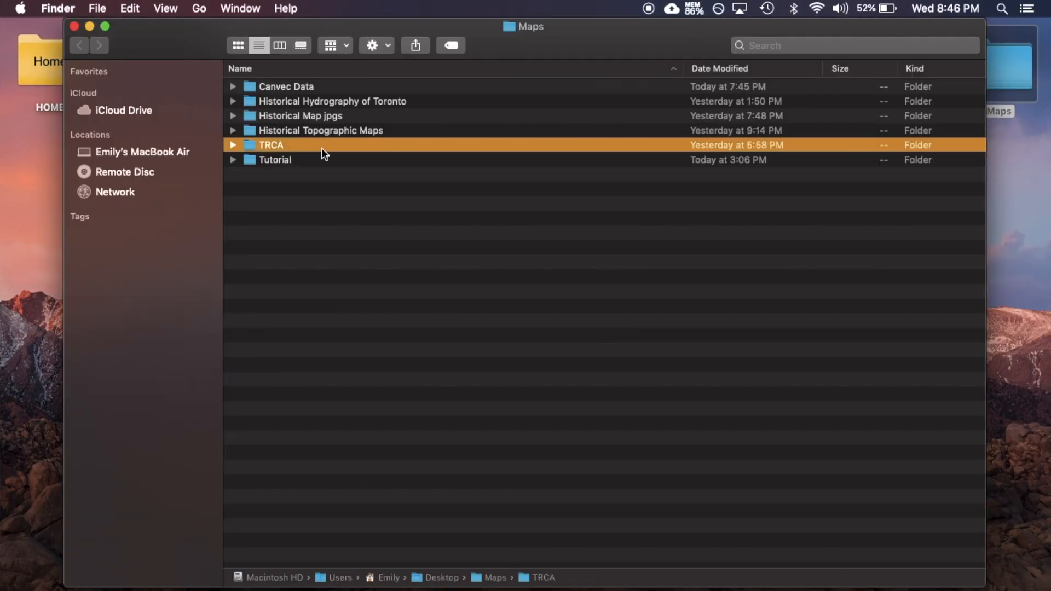
{"action": "double_click", "coordinate": [298, 146]}
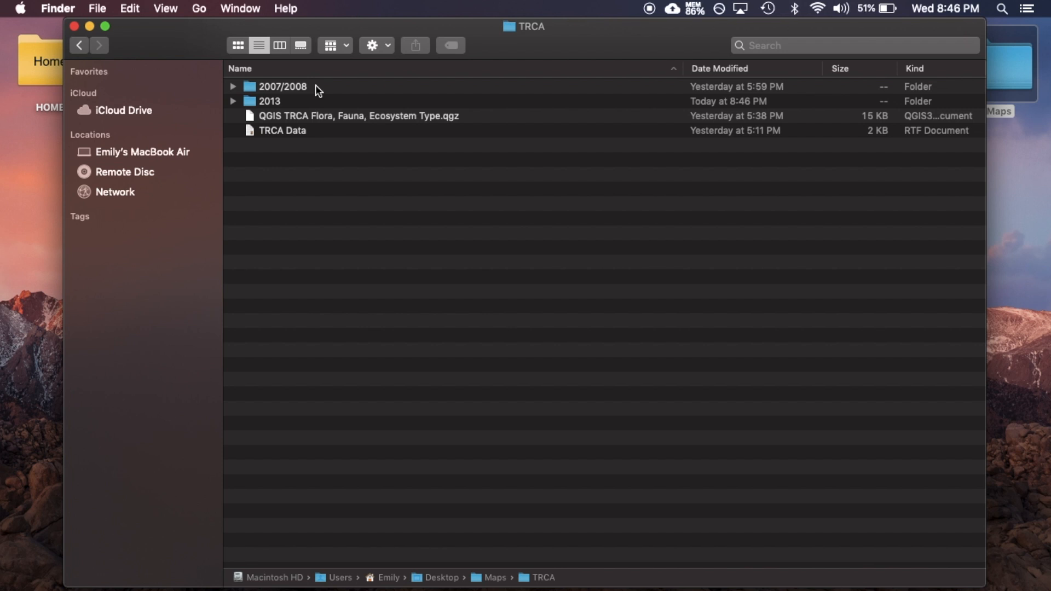
{"action": "double_click", "coordinate": [287, 102]}
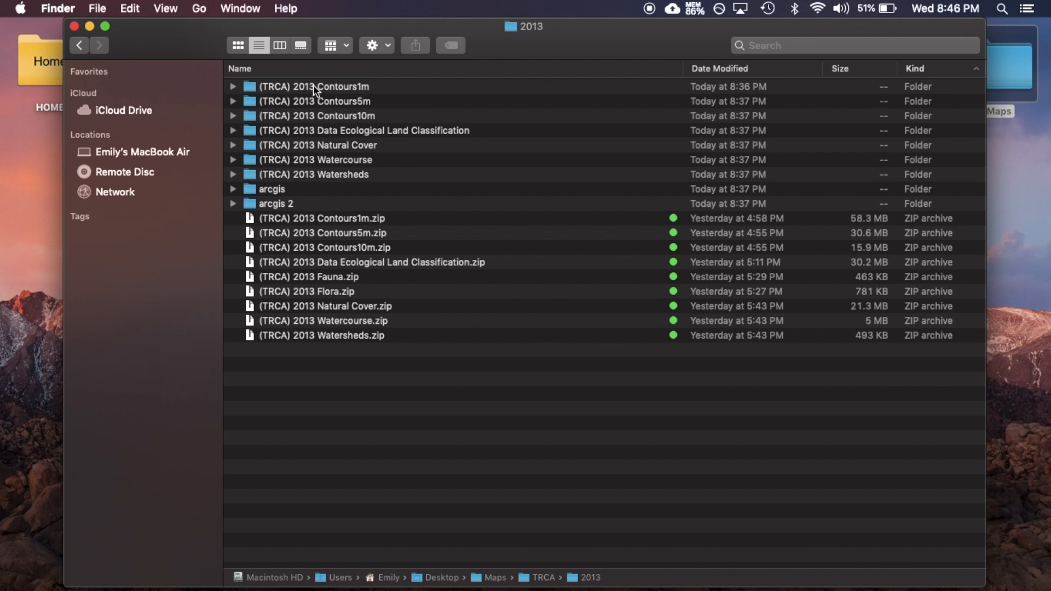
- Add OCUL_TRCA_2013_Contours1m.shp from the (TRCA) 2013 Contours1m folder to the QGIS map as a layer
{"action": "left_click", "coordinate": [381, 87]}
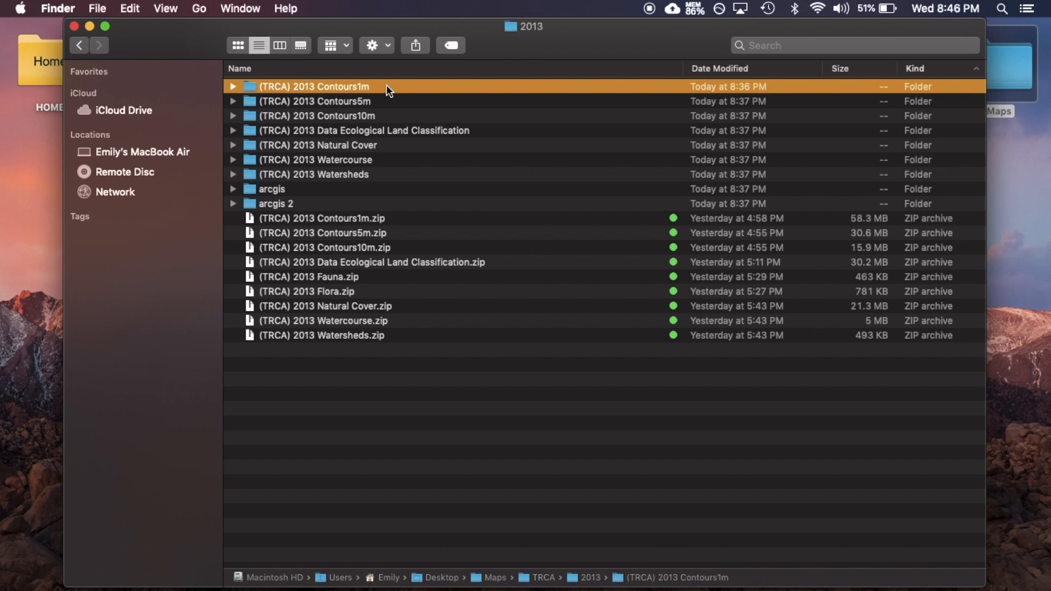
{"action": "key", "text": "Down"}
{"action": "key", "text": "Down"}
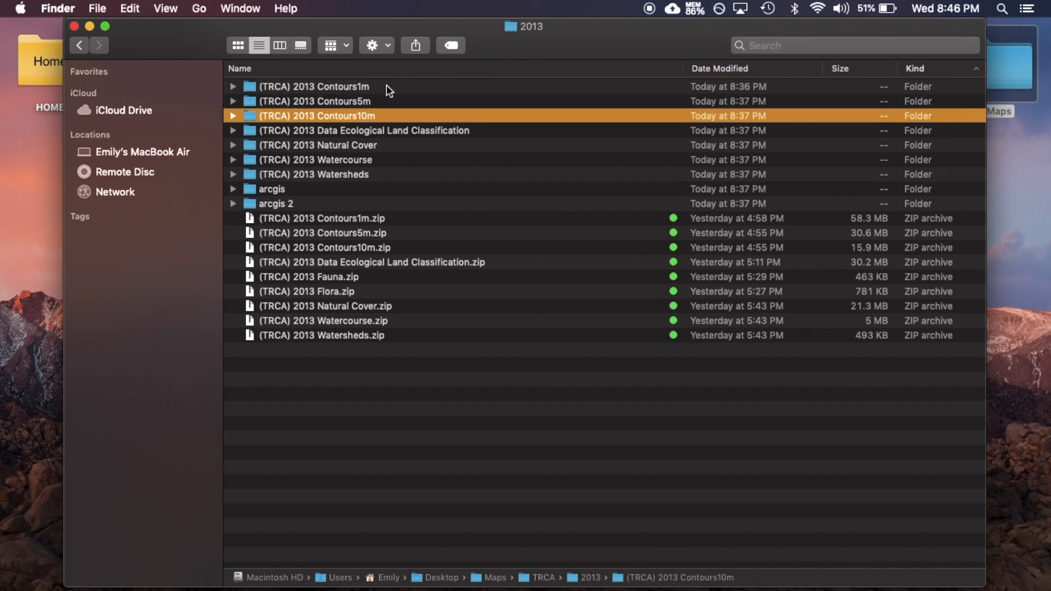
{"action": "left_click", "coordinate": [386, 84]}
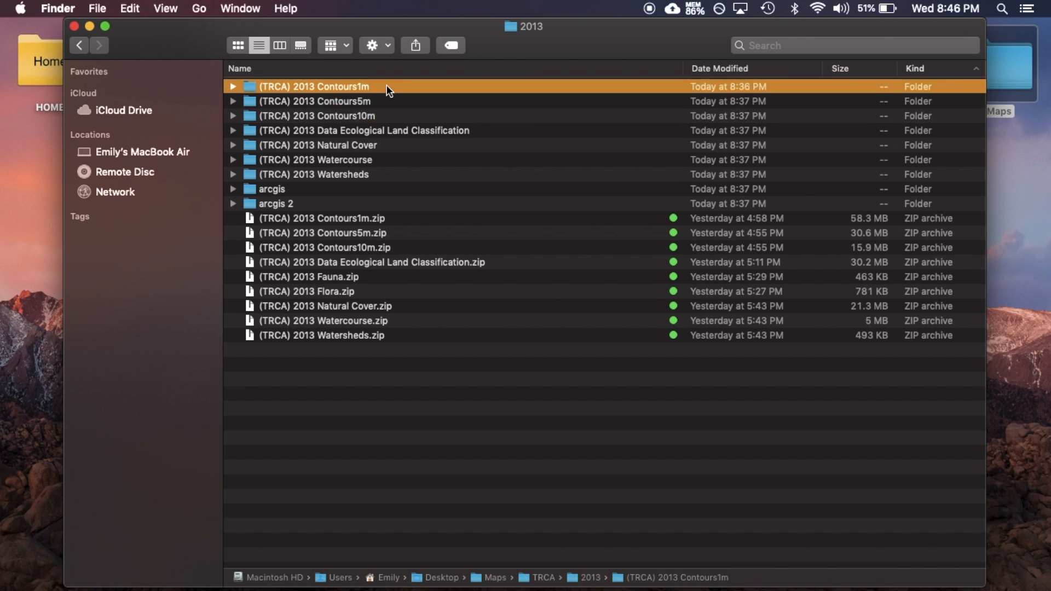
{"action": "double_click", "coordinate": [311, 86]}
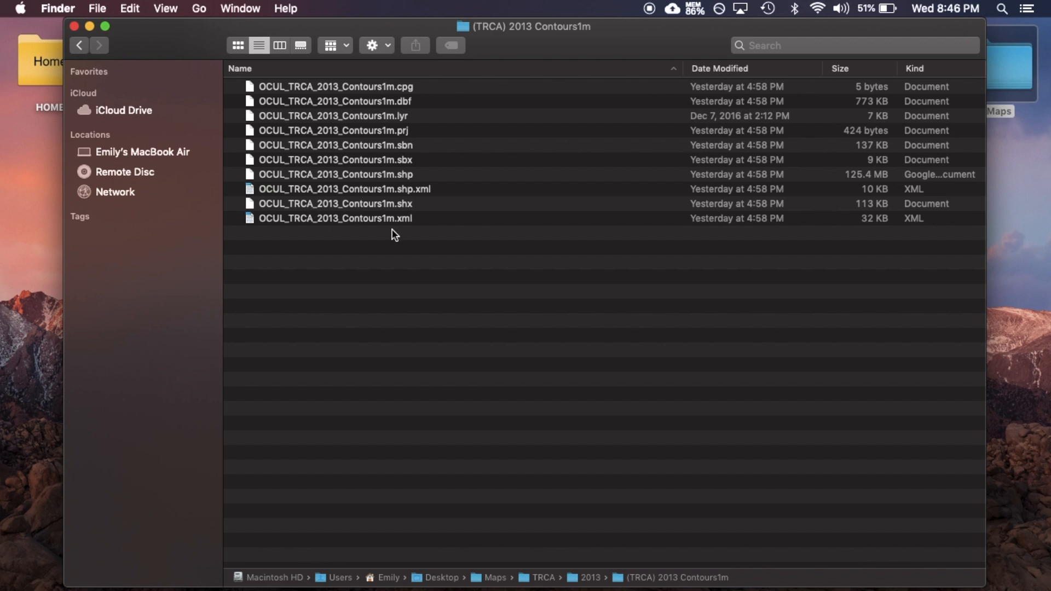
{"action": "left_click", "coordinate": [363, 169]}
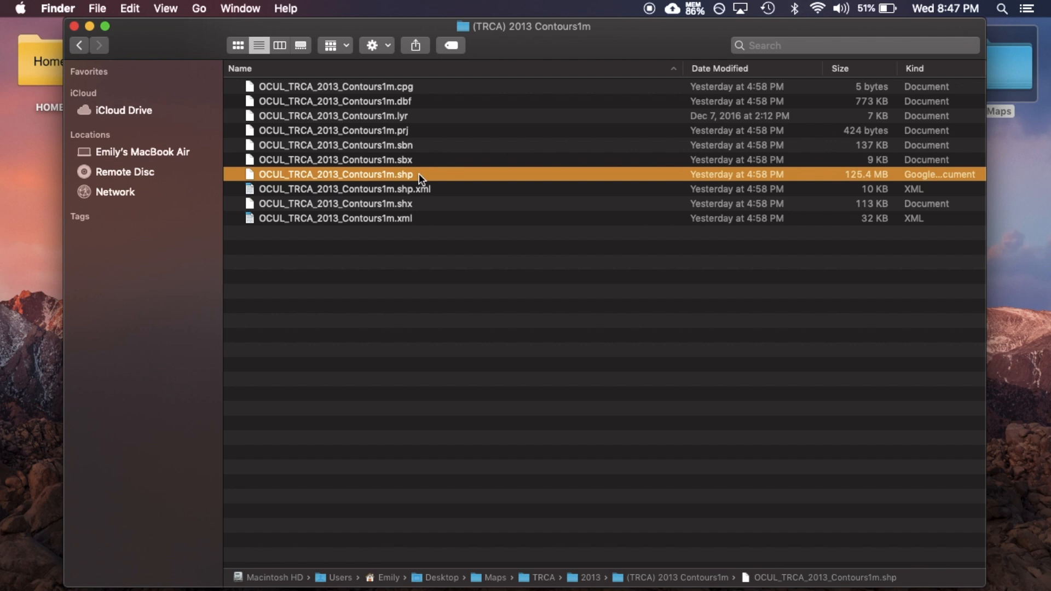
{"action": "left_click_drag", "start_coordinate": [389, 170], "coordinate": [651, 353]}
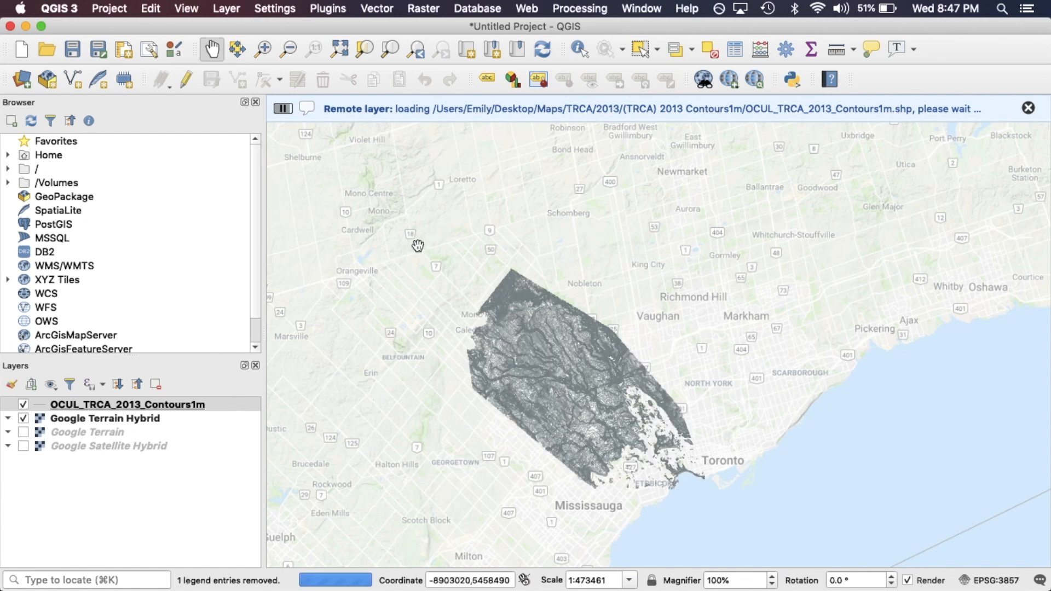
- Examine the 1 m contours from their full coverage down to the Humber River valley around James Gardens and Lambton
{"action": "left_click_drag", "start_coordinate": [368, 454], "coordinate": [372, 335]}
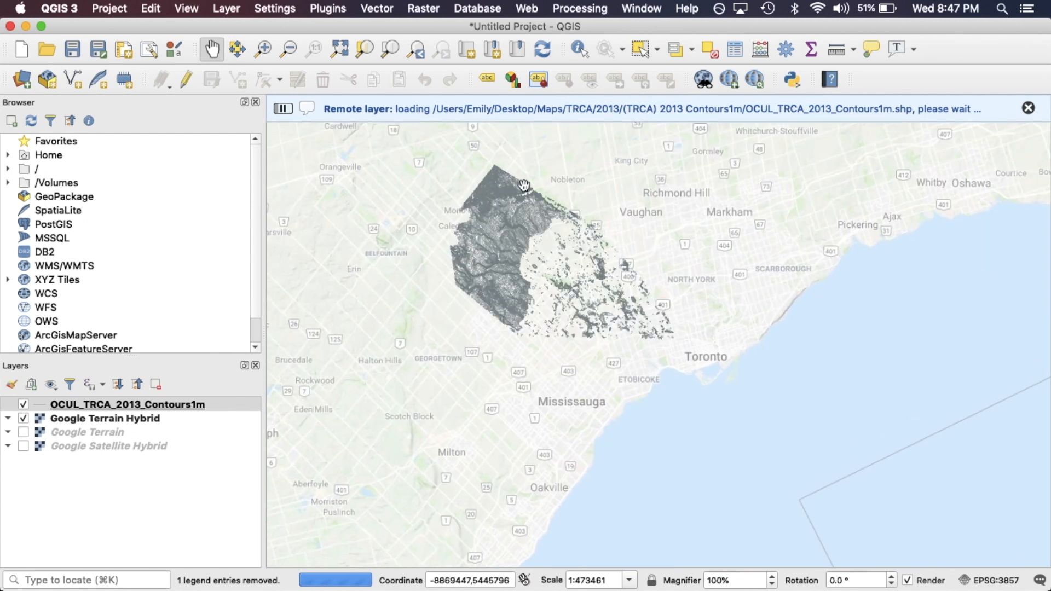
{"action": "left_click", "coordinate": [262, 49]}
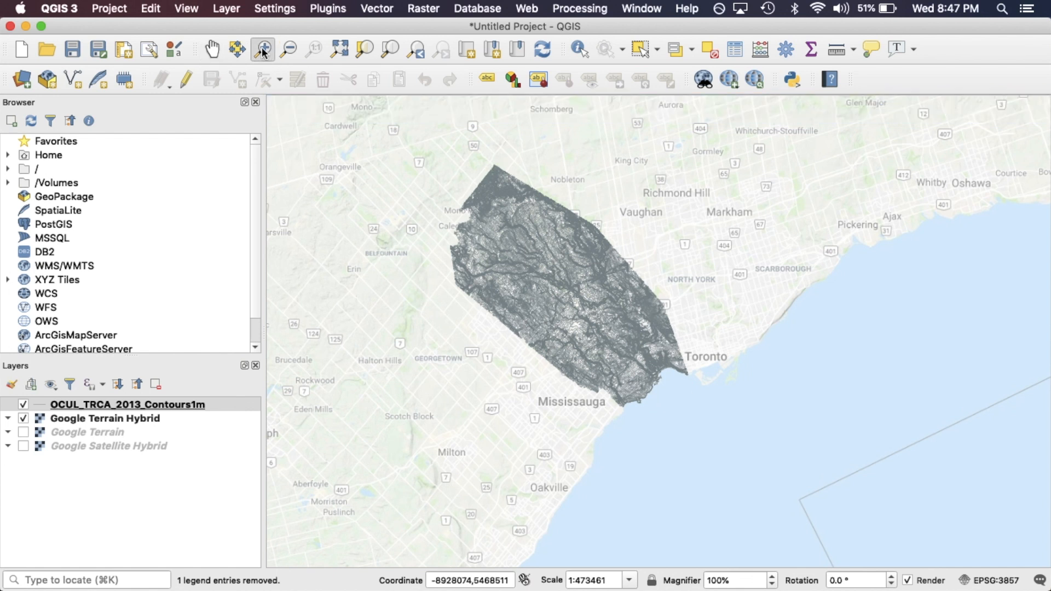
{"action": "left_click_drag", "start_coordinate": [423, 187], "coordinate": [713, 416]}
{"action": "left_click", "coordinate": [218, 56]}
{"action": "left_click_drag", "start_coordinate": [562, 426], "coordinate": [454, 370]}
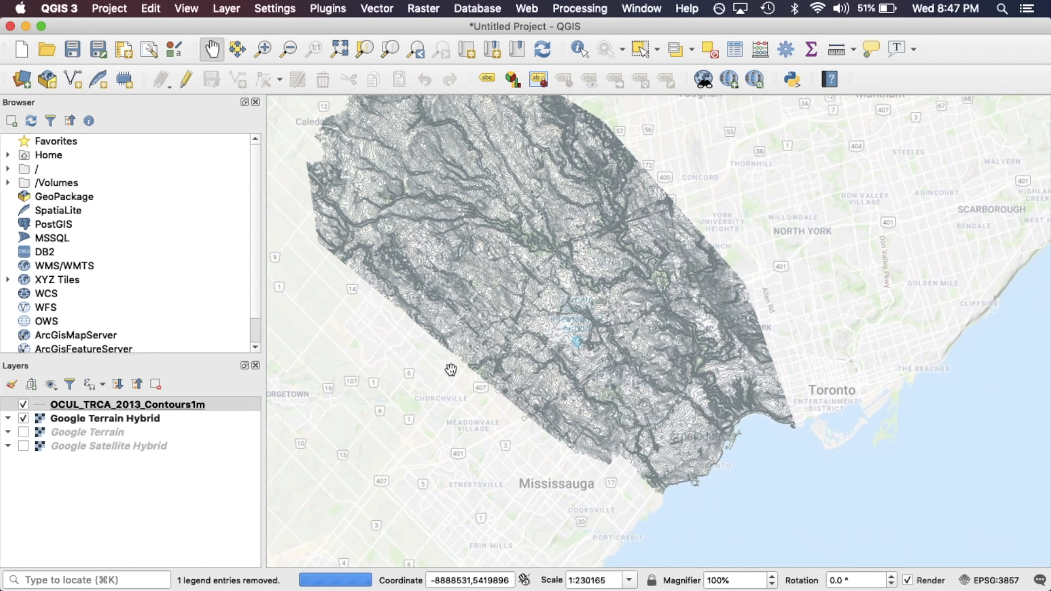
{"action": "left_click", "coordinate": [264, 49]}
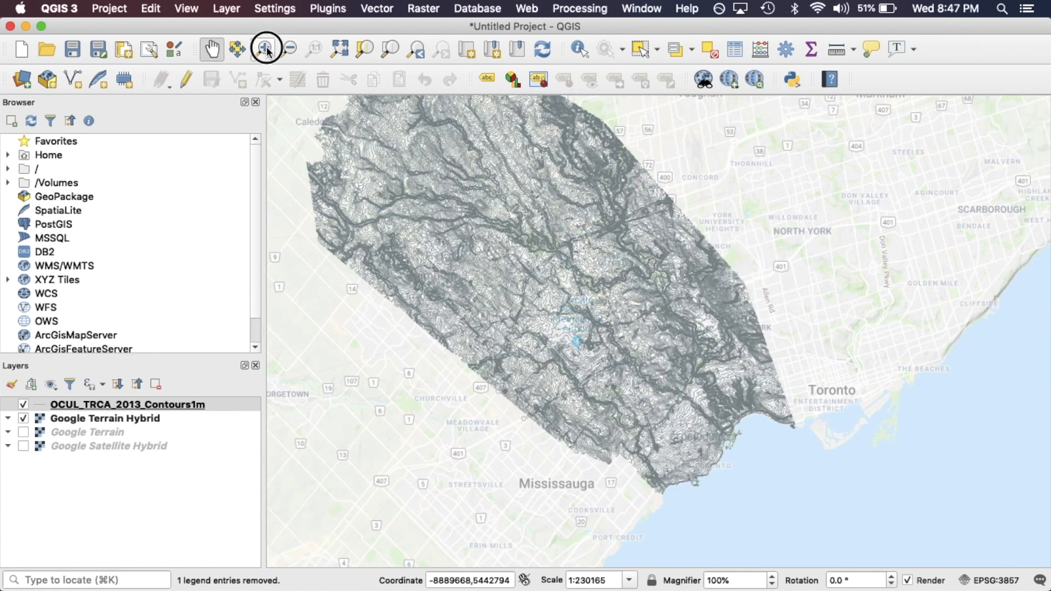
{"action": "left_click_drag", "start_coordinate": [581, 334], "coordinate": [800, 472]}
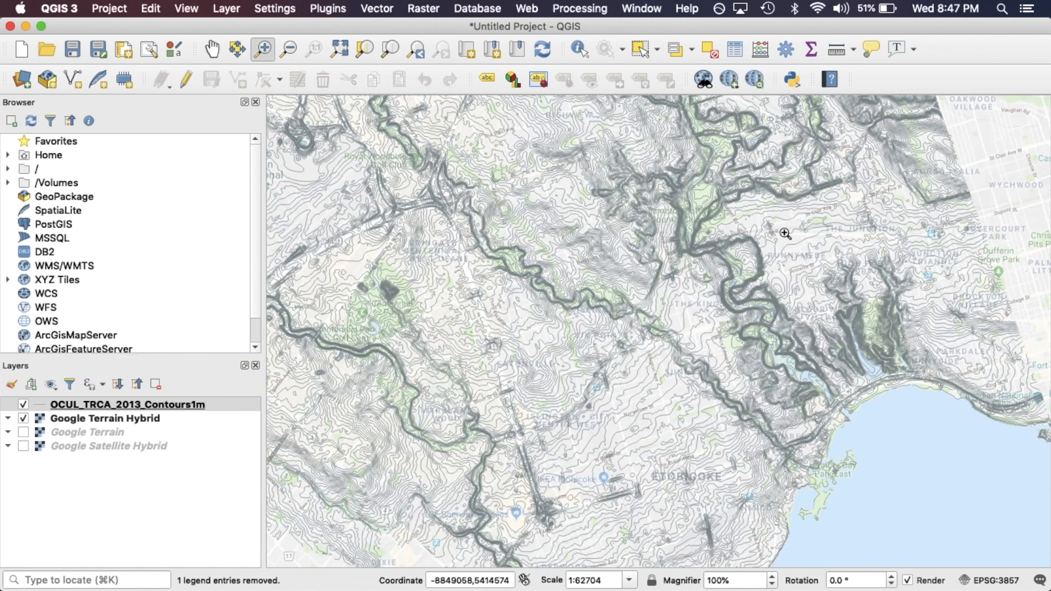
{"action": "left_click_drag", "start_coordinate": [605, 122], "coordinate": [823, 288]}
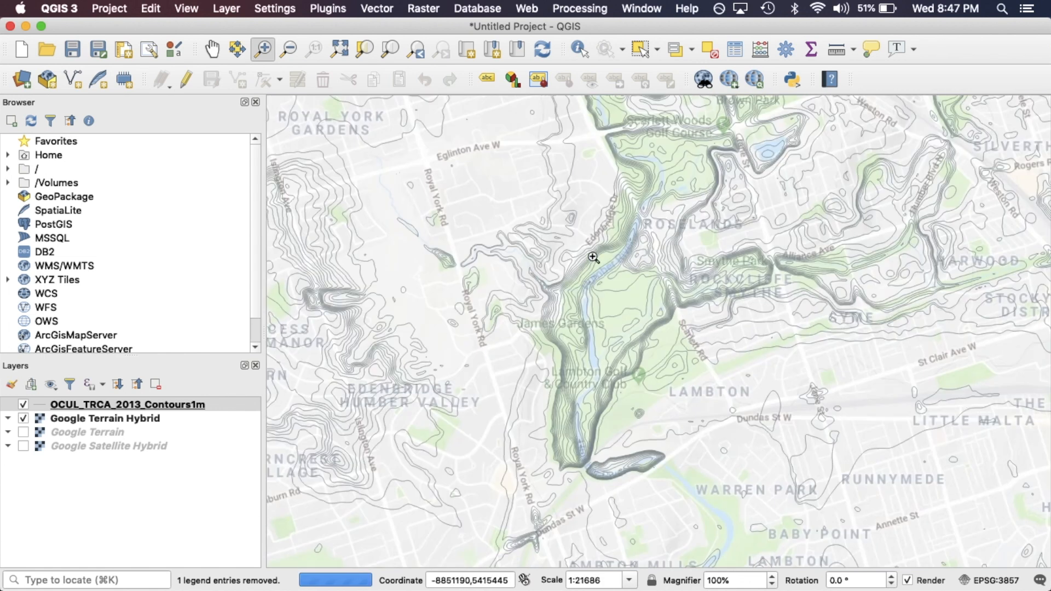
{"action": "left_click_drag", "start_coordinate": [516, 204], "coordinate": [776, 446]}
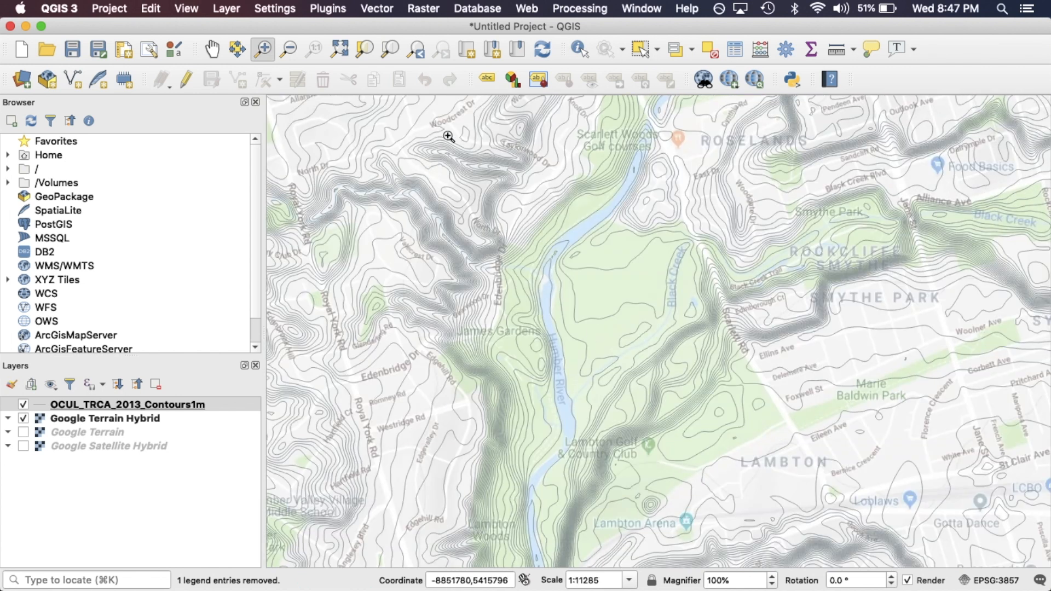
- Examine the contour lines at a wider scale along the river valleys around Weston, Richview and York
{"action": "left_click", "coordinate": [288, 48]}
{"action": "left_click", "coordinate": [513, 287]}
{"action": "left_click", "coordinate": [513, 288]}
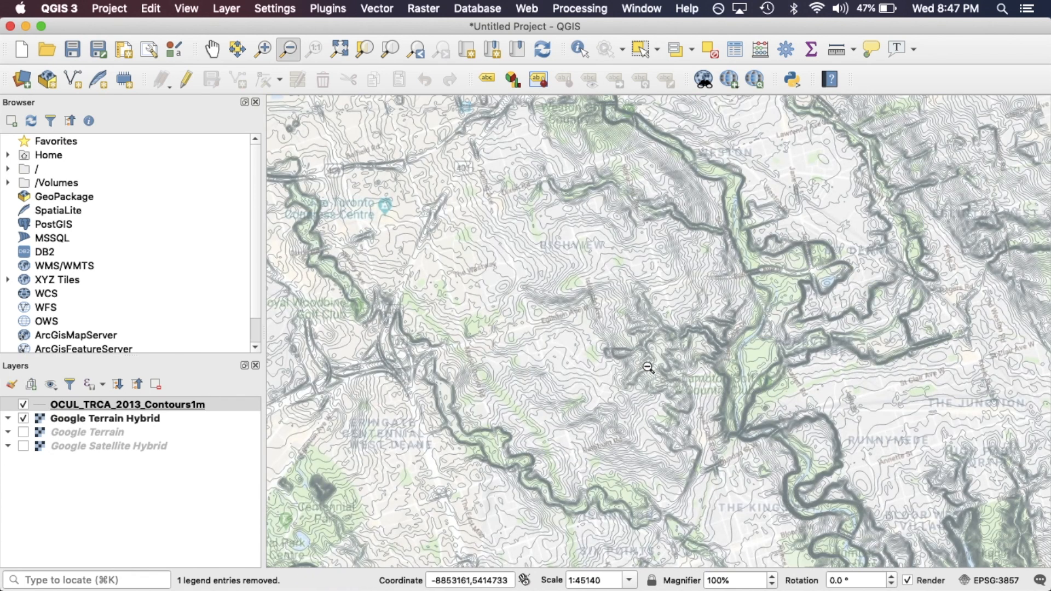
{"action": "left_click", "coordinate": [211, 52]}
{"action": "left_click_drag", "start_coordinate": [595, 267], "coordinate": [390, 184]}
{"action": "left_click_drag", "start_coordinate": [650, 244], "coordinate": [719, 455]}
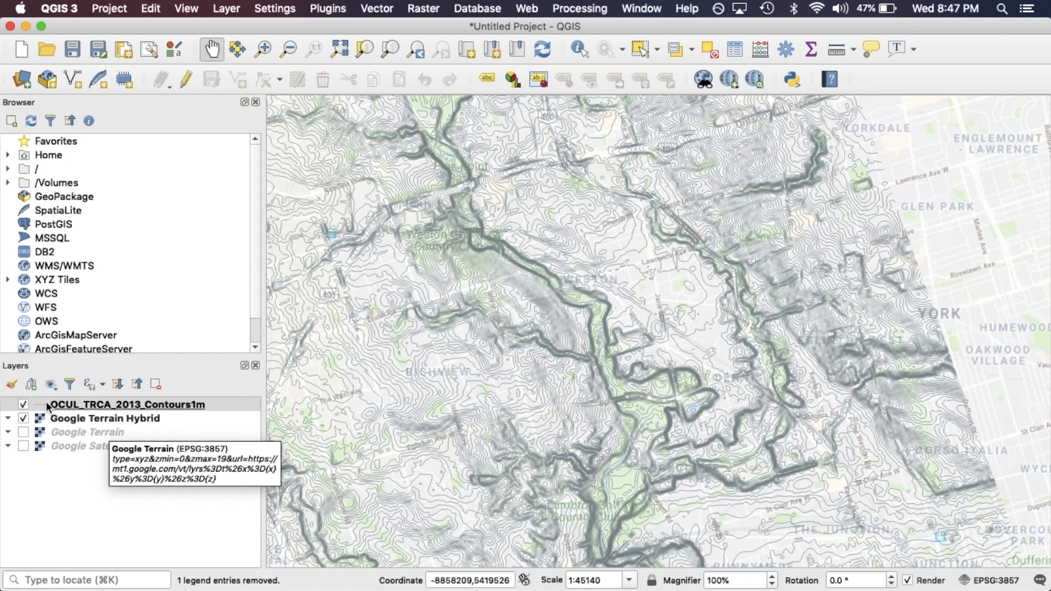
- Hide the OCUL_TRCA_2013_Contours1m layer and add OCUL_TRCA_2013_ELC.shp from the (TRCA) 2013 Data Ecological Land Classification folder to the QGIS map
{"action": "left_click", "coordinate": [23, 404]}
{"action": "key", "text": "ctrl+Right"}
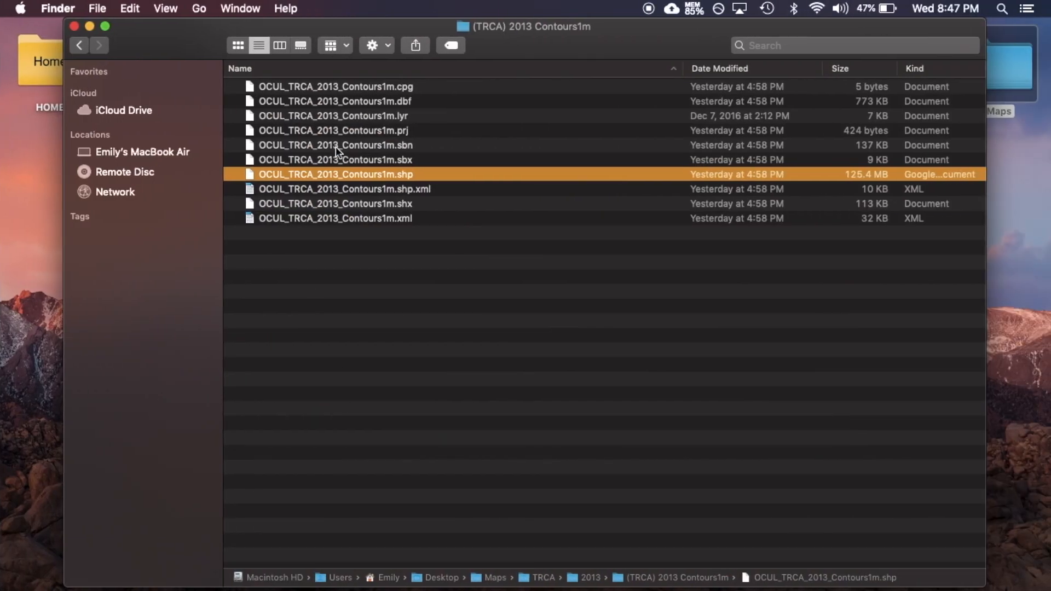
{"action": "left_click", "coordinate": [81, 44]}
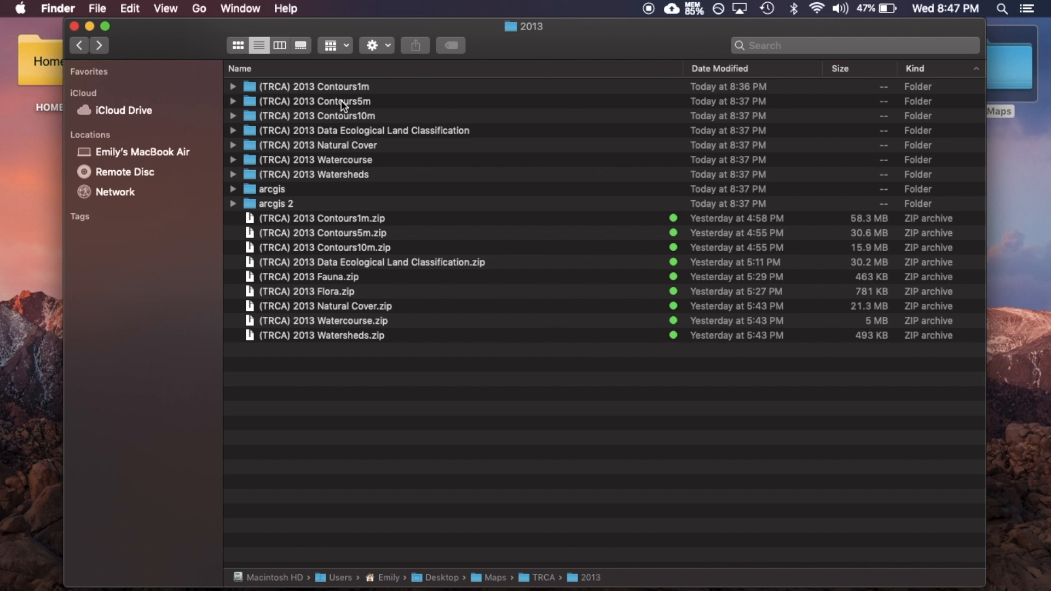
{"action": "left_click", "coordinate": [396, 174]}
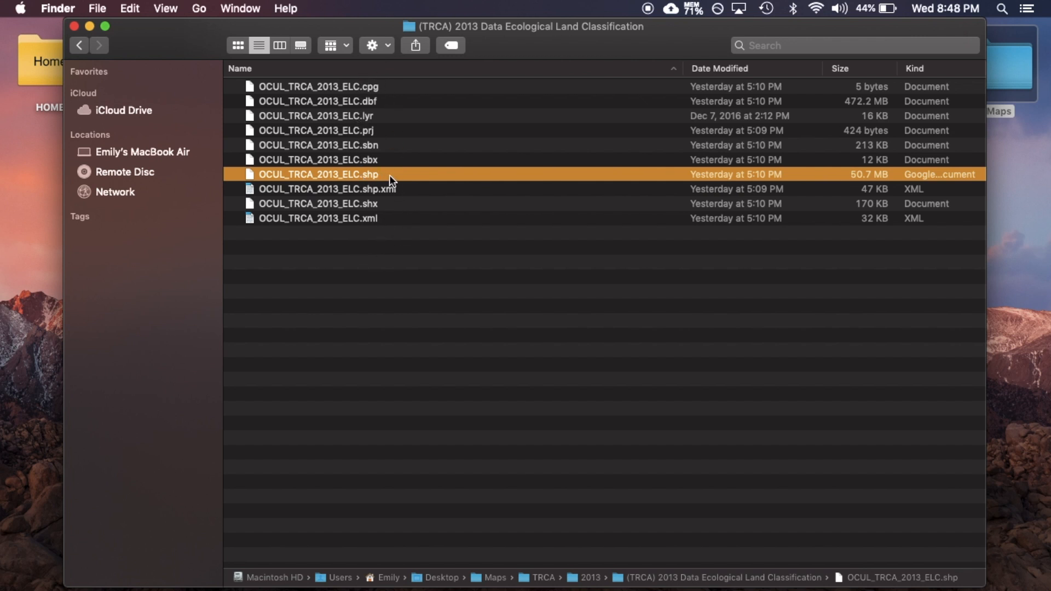
{"action": "mouse_move", "coordinate": [382, 173]}
{"action": "left_mouse_down"}
{"action": "mouse_move", "coordinate": [2, 277]}
{"action": "mouse_move", "coordinate": [651, 278]}
{"action": "left_mouse_up"}
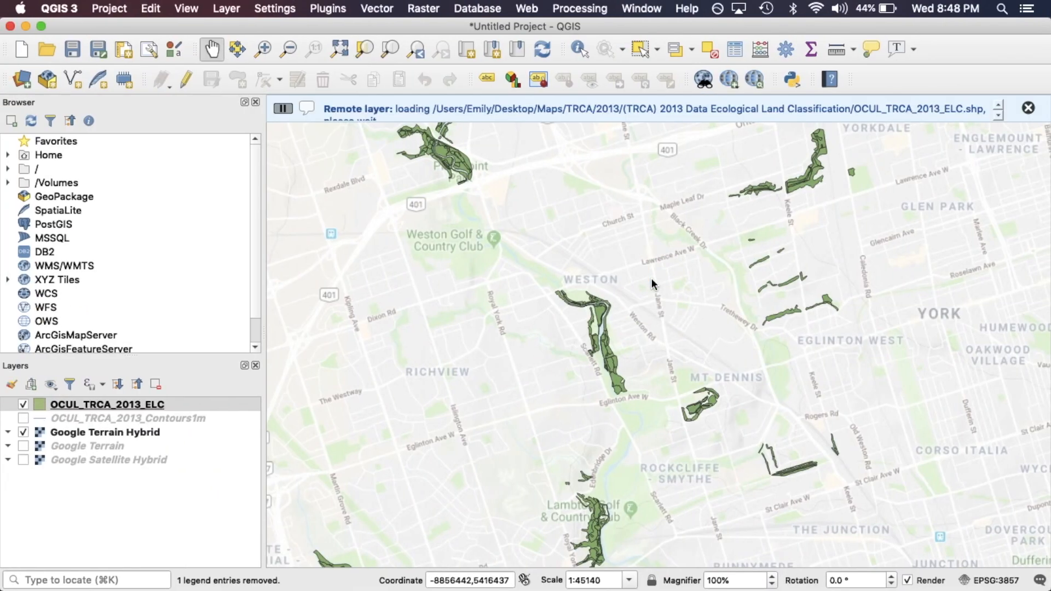
- Examine the ecological land classification coverage at a regional scale across Brampton, Vaughan, Mississauga and Toronto
{"action": "left_click", "coordinate": [289, 49]}
{"action": "left_click", "coordinate": [491, 309]}
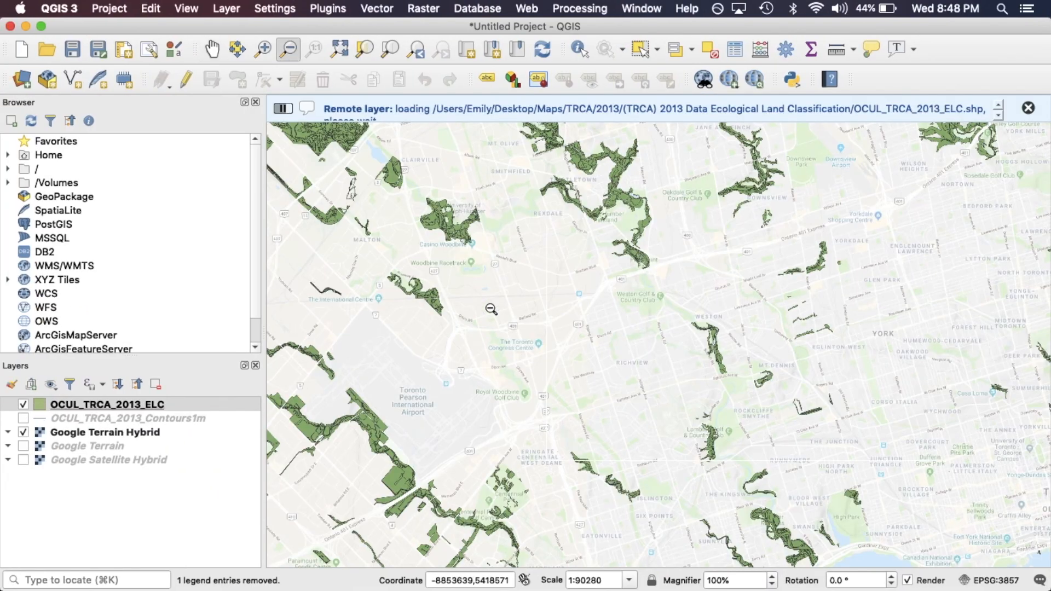
{"action": "left_click", "coordinate": [491, 309]}
{"action": "left_click", "coordinate": [491, 308]}
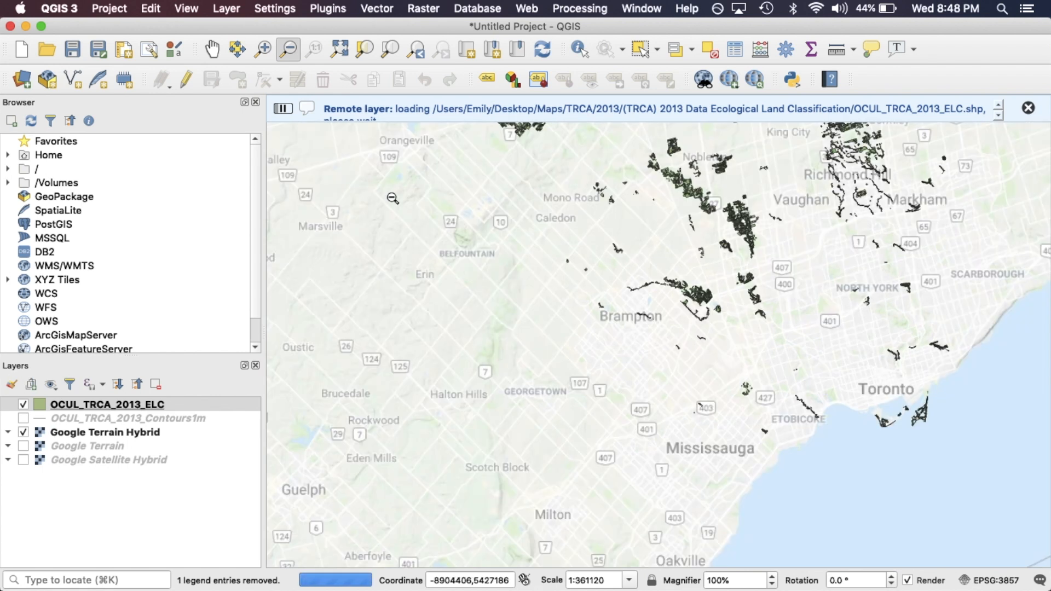
{"action": "left_click", "coordinate": [212, 49]}
{"action": "left_click_drag", "start_coordinate": [734, 253], "coordinate": [320, 214]}
{"action": "left_click", "coordinate": [262, 49]}
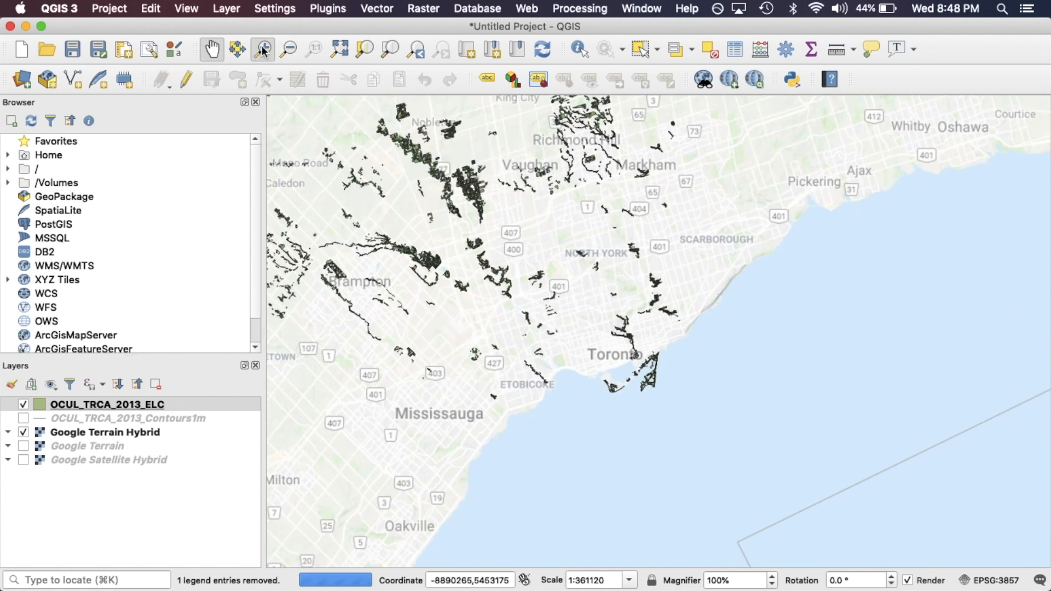
- Examine the land classification polygons up close along the Humber River between James Gardens and Lambton
{"action": "left_click_drag", "start_coordinate": [364, 298], "coordinate": [633, 422]}
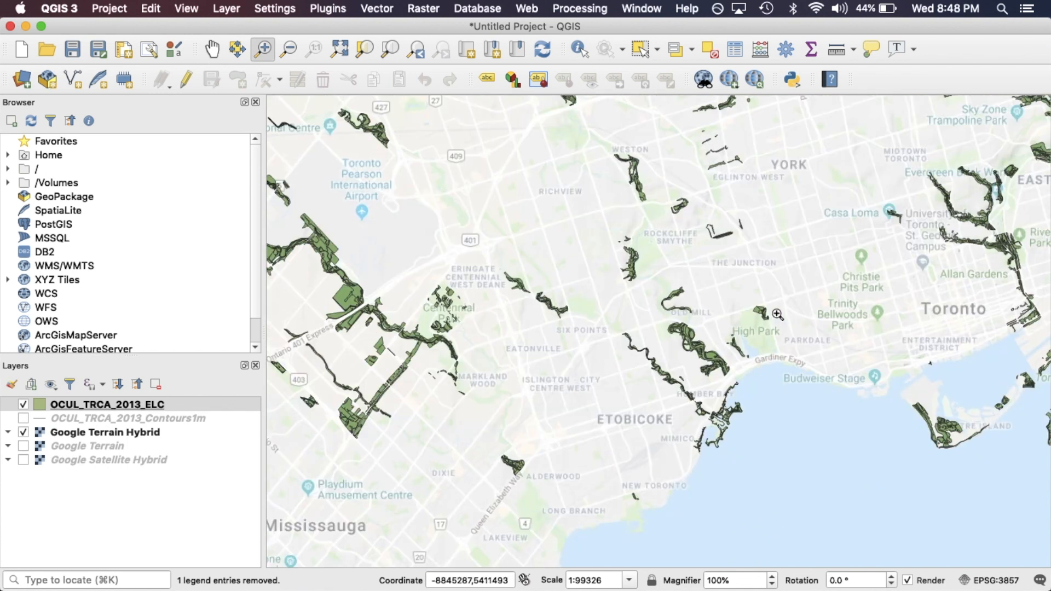
{"action": "mouse_move", "coordinate": [576, 246]}
{"action": "left_mouse_down"}
{"action": "mouse_move", "coordinate": [776, 404]}
{"action": "mouse_move", "coordinate": [760, 404]}
{"action": "left_mouse_up"}
{"action": "left_click_drag", "start_coordinate": [468, 127], "coordinate": [646, 235]}
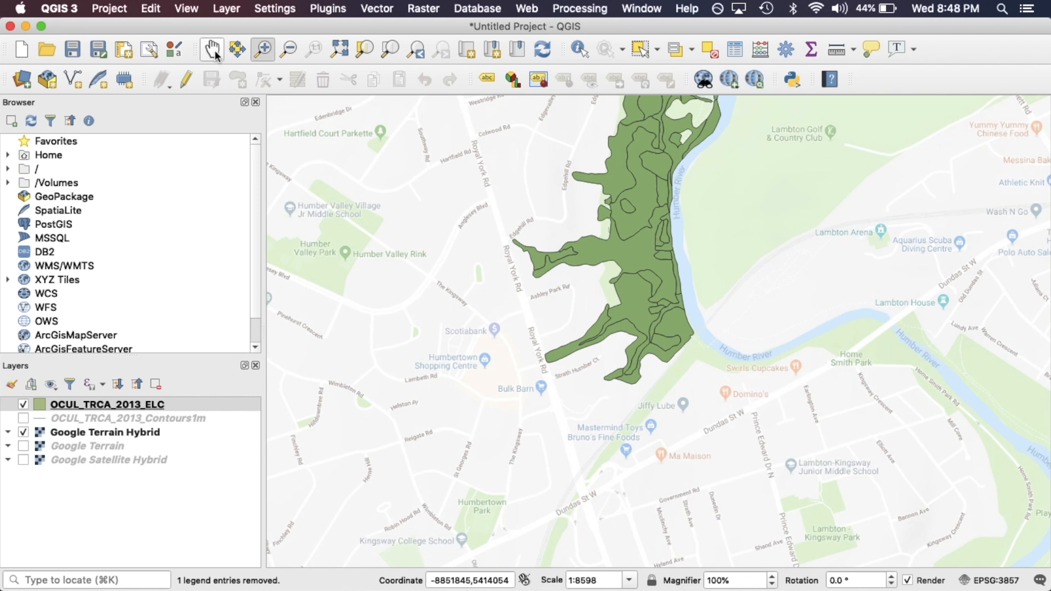
{"action": "left_click", "coordinate": [212, 49]}
{"action": "left_click_drag", "start_coordinate": [500, 319], "coordinate": [405, 475]}
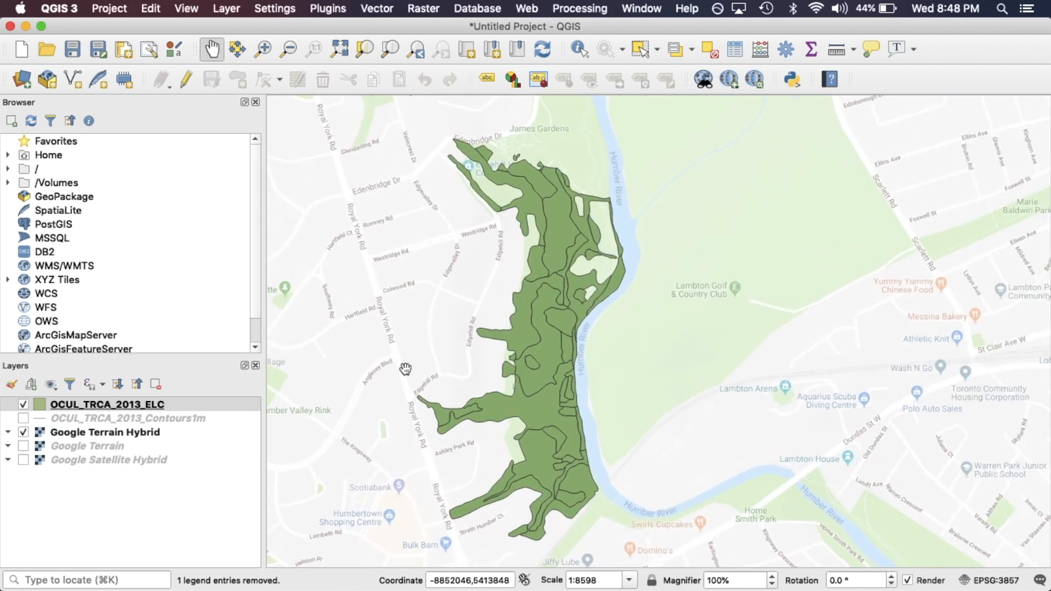
{"action": "left_click_drag", "start_coordinate": [405, 313], "coordinate": [406, 263]}
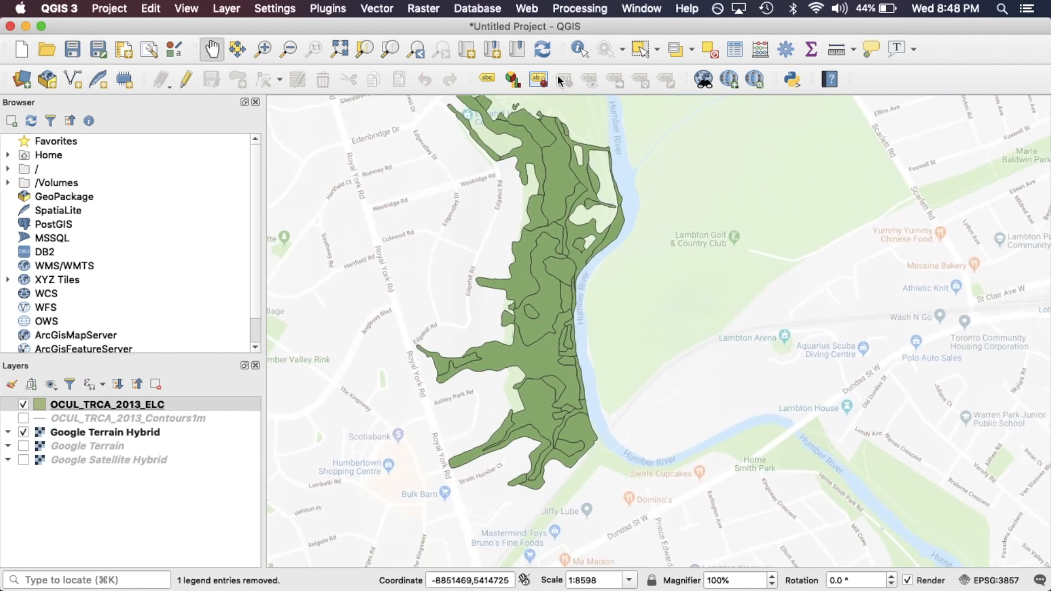
{"action": "left_click", "coordinate": [583, 49]}
{"action": "left_click_drag", "start_coordinate": [451, 244], "coordinate": [457, 266]}
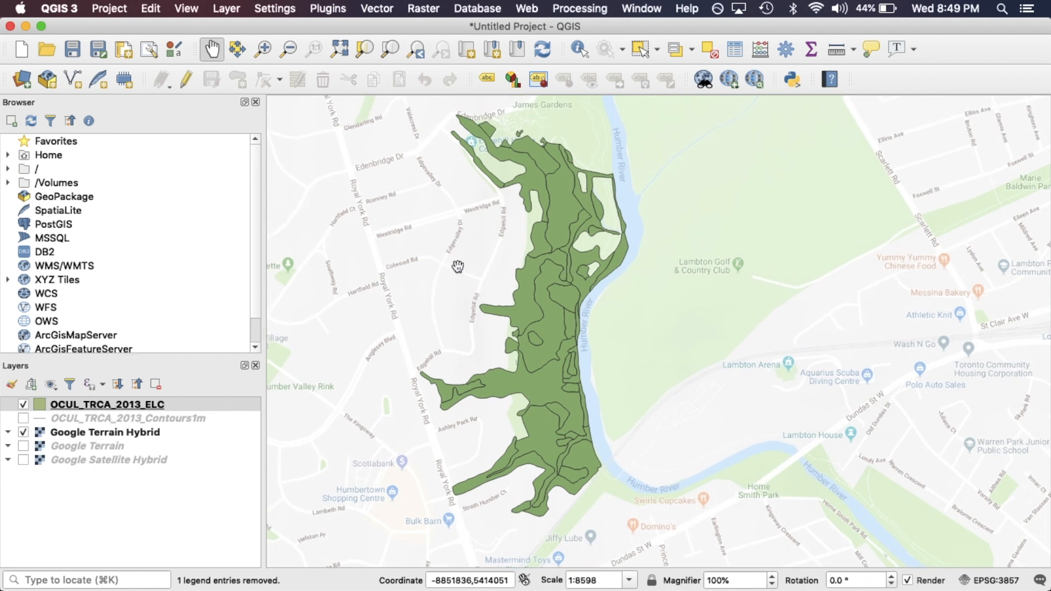
- Open the attribute table of the OCUL_TRCA_2013_ELC layer
{"action": "left_click", "coordinate": [172, 403]}
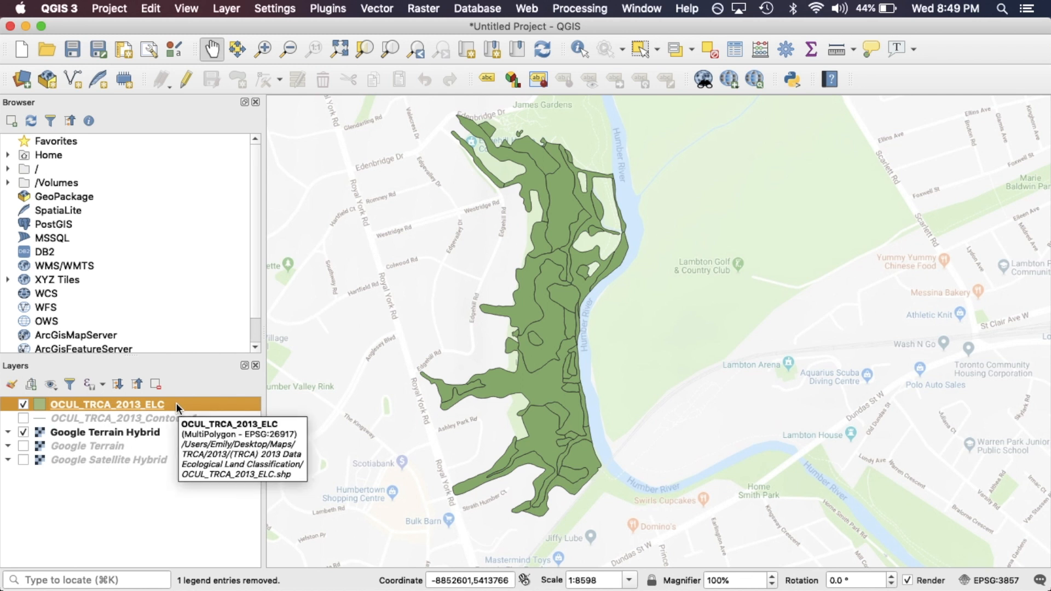
{"action": "right_click", "coordinate": [177, 403]}
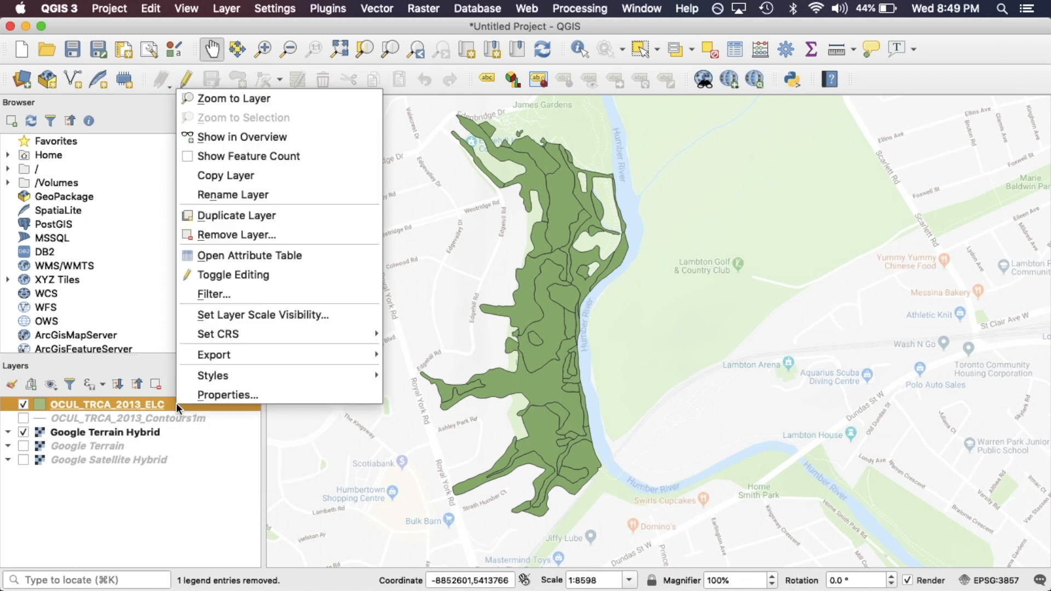
{"action": "left_click", "coordinate": [310, 255]}
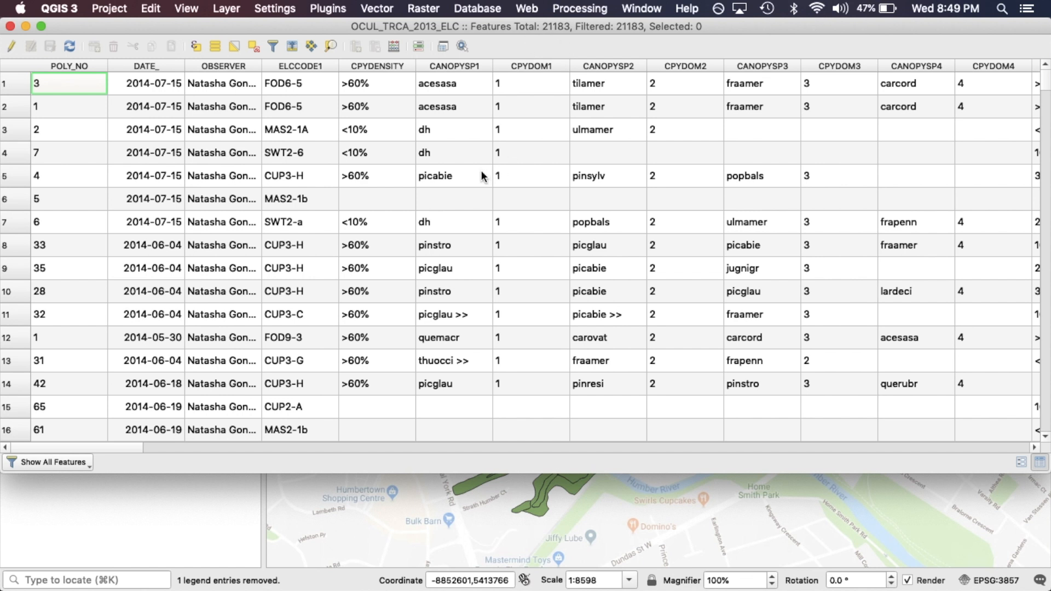
- Examine the layer's attribute columns from the ELC codes and canopy species through the soil fields to ELC_Name
{"action": "scroll", "coordinate": [482, 173], "scroll_direction": "right", "scroll_amount": 20}
{"action": "scroll", "coordinate": [481, 174], "scroll_direction": "left", "scroll_amount": 20}
{"action": "scroll", "coordinate": [706, 141], "scroll_direction": "right", "scroll_amount": 10}
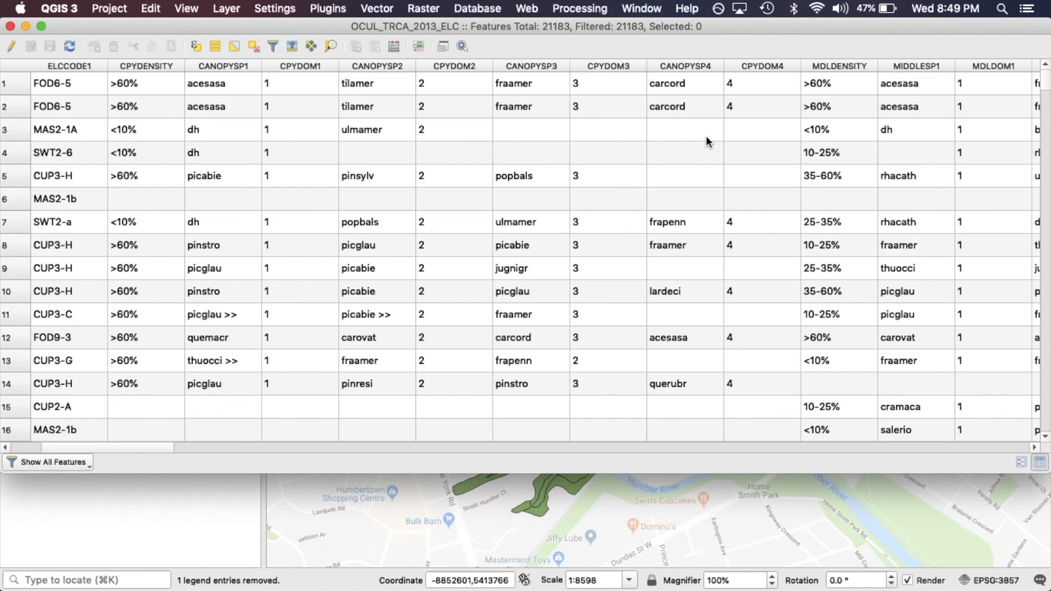
{"action": "scroll", "coordinate": [706, 141], "scroll_direction": "right", "scroll_amount": 10}
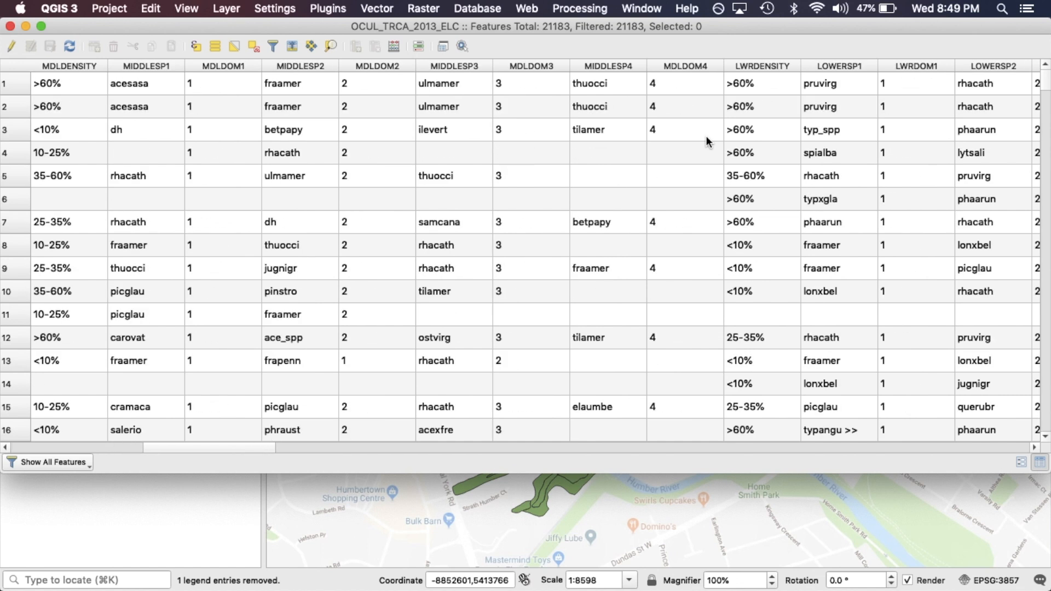
{"action": "scroll", "coordinate": [705, 138], "scroll_direction": "right", "scroll_amount": 15}
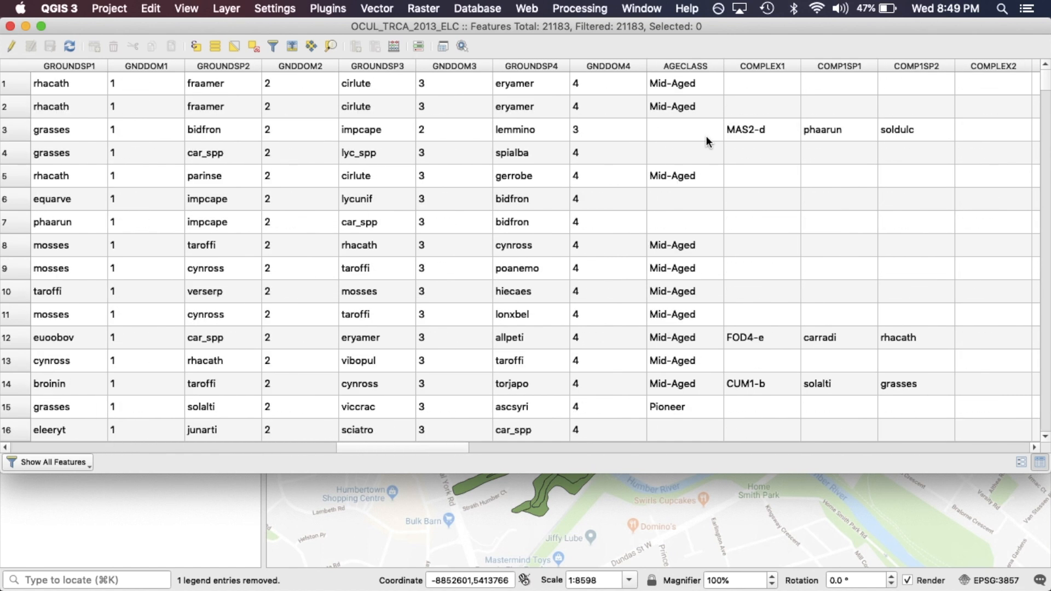
{"action": "scroll", "coordinate": [706, 141], "scroll_direction": "right", "scroll_amount": 20}
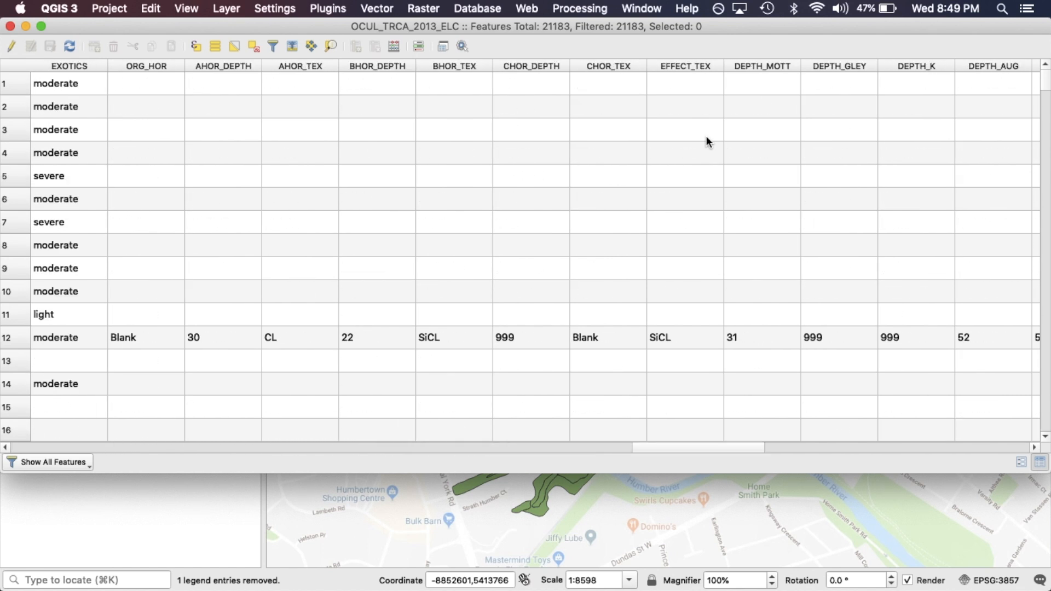
{"action": "scroll", "coordinate": [706, 141], "scroll_direction": "right", "scroll_amount": 2}
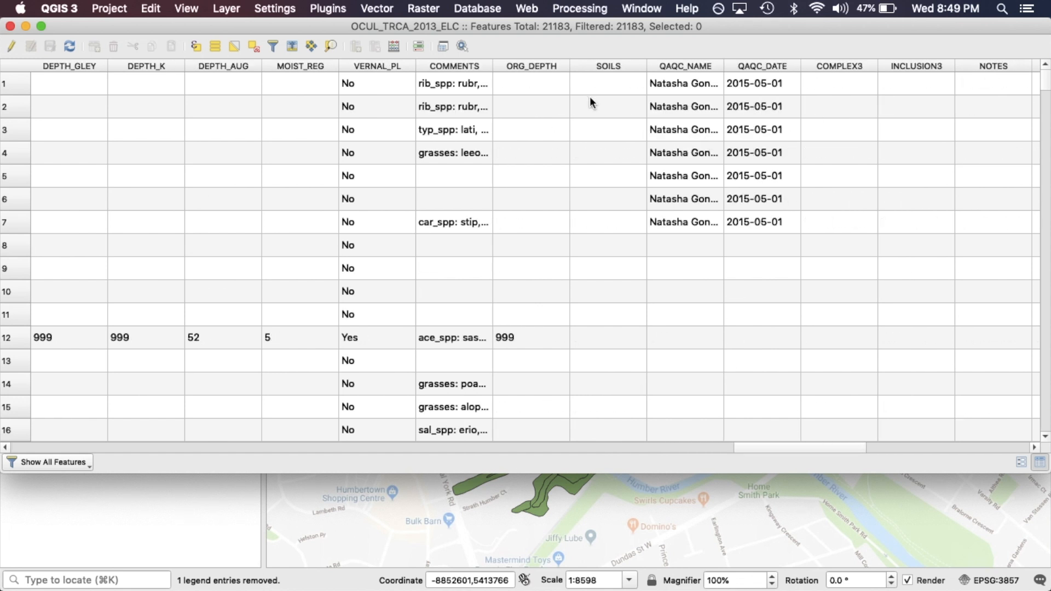
{"action": "scroll", "coordinate": [743, 253], "scroll_direction": "right", "scroll_amount": 20}
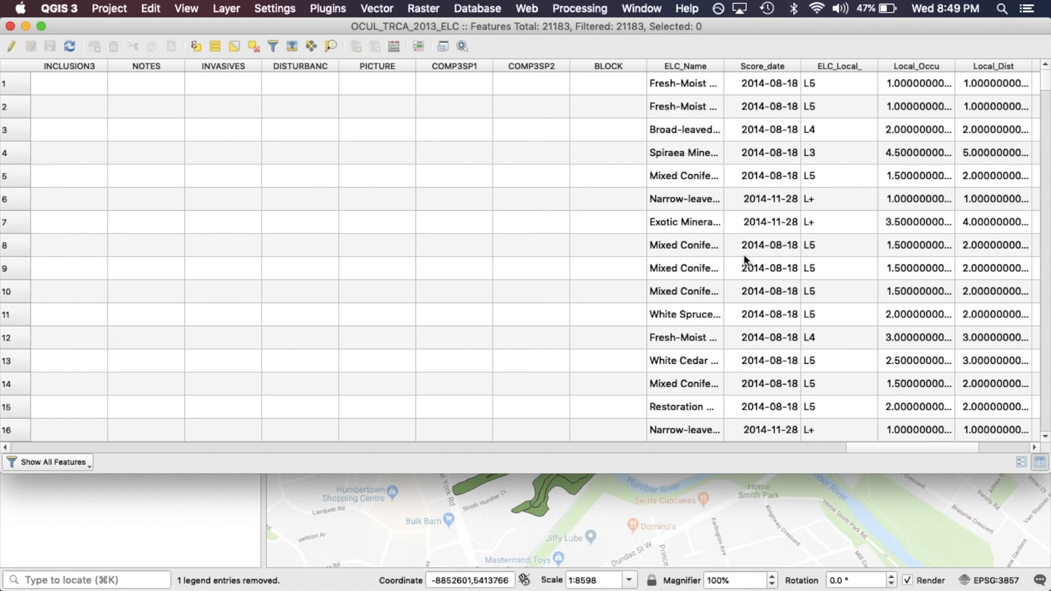
- Widen the ELC_Name column to show the full names and sort the records by it in descending order
{"action": "left_click_drag", "start_coordinate": [569, 65], "coordinate": [851, 60]}
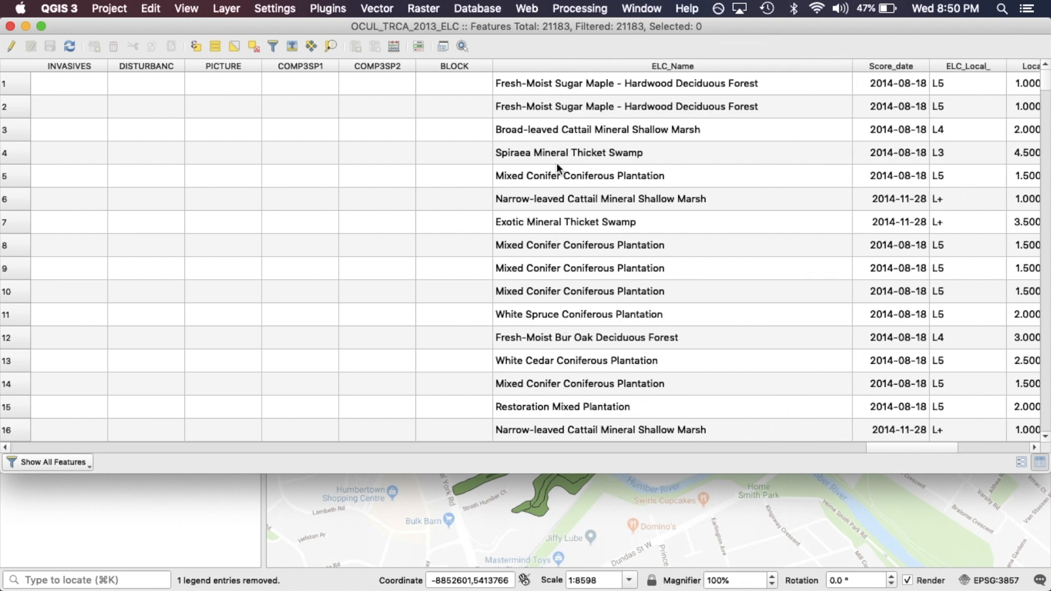
{"action": "left_click", "coordinate": [638, 63]}
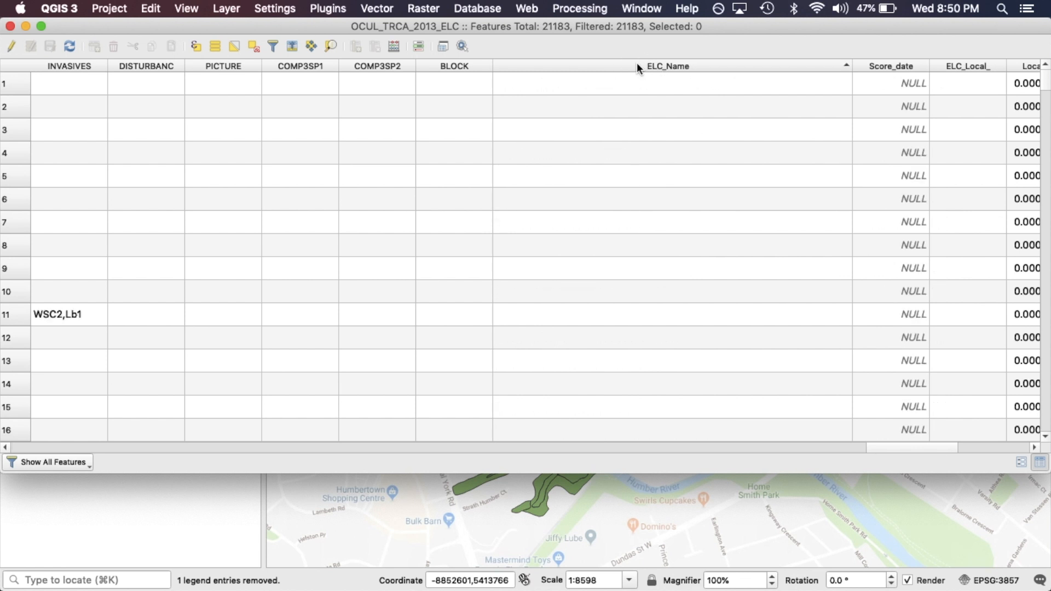
{"action": "scroll", "coordinate": [633, 231], "scroll_direction": "down", "scroll_amount": 5}
{"action": "scroll", "coordinate": [632, 231], "scroll_direction": "left", "scroll_amount": 2}
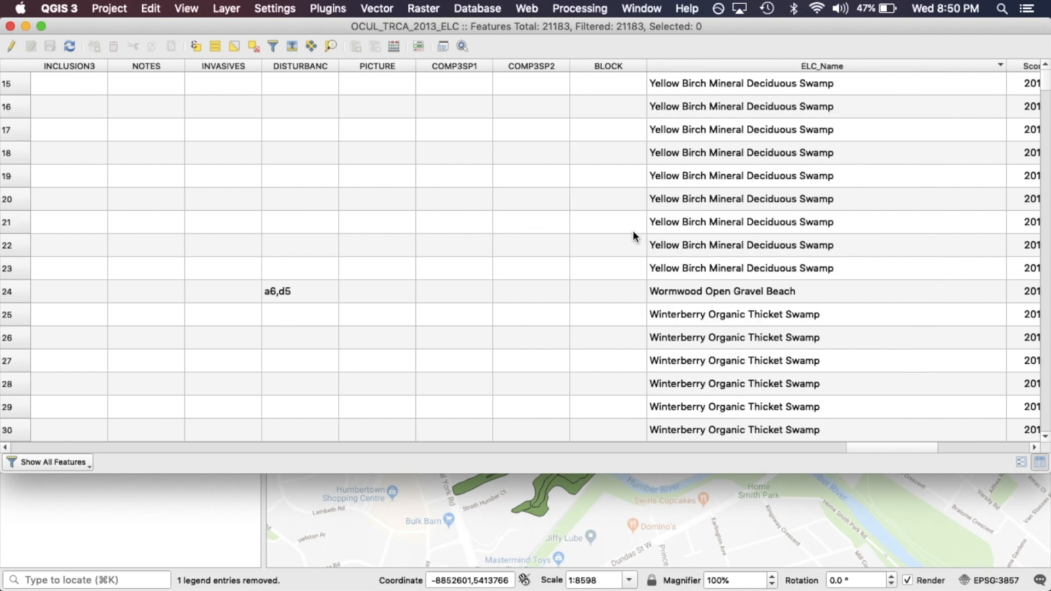
- Select the first Winterberry Mineral Thicket Swamp record in row 61 and zoom the map to that feature
{"action": "scroll", "coordinate": [726, 219], "scroll_direction": "up", "scroll_amount": 1}
{"action": "scroll", "coordinate": [763, 124], "scroll_direction": "down", "scroll_amount": 8}
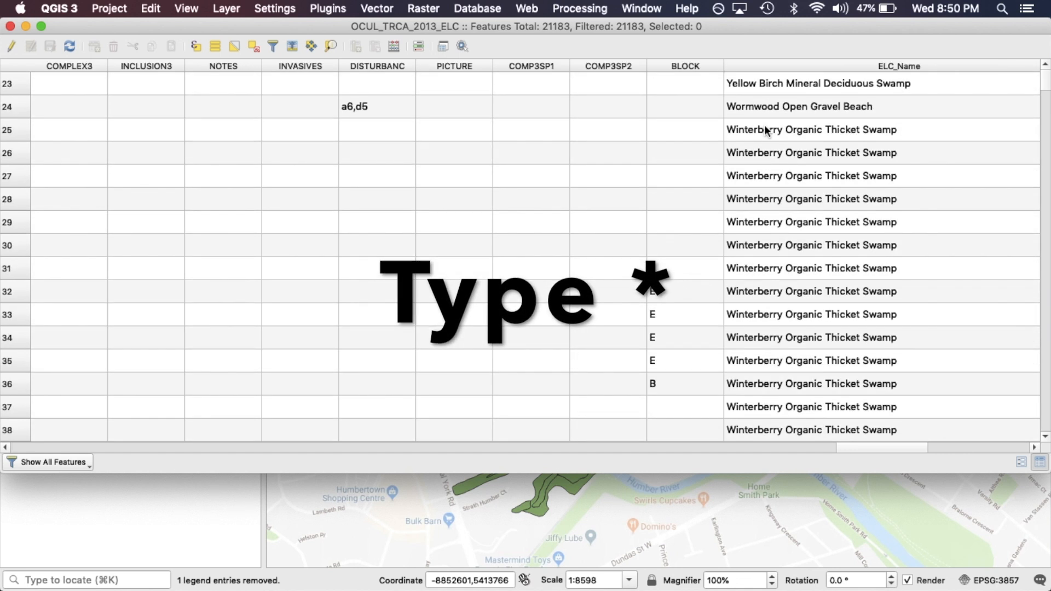
{"action": "scroll", "coordinate": [839, 237], "scroll_direction": "right", "scroll_amount": 3}
{"action": "scroll", "coordinate": [840, 237], "scroll_direction": "down", "scroll_amount": 6}
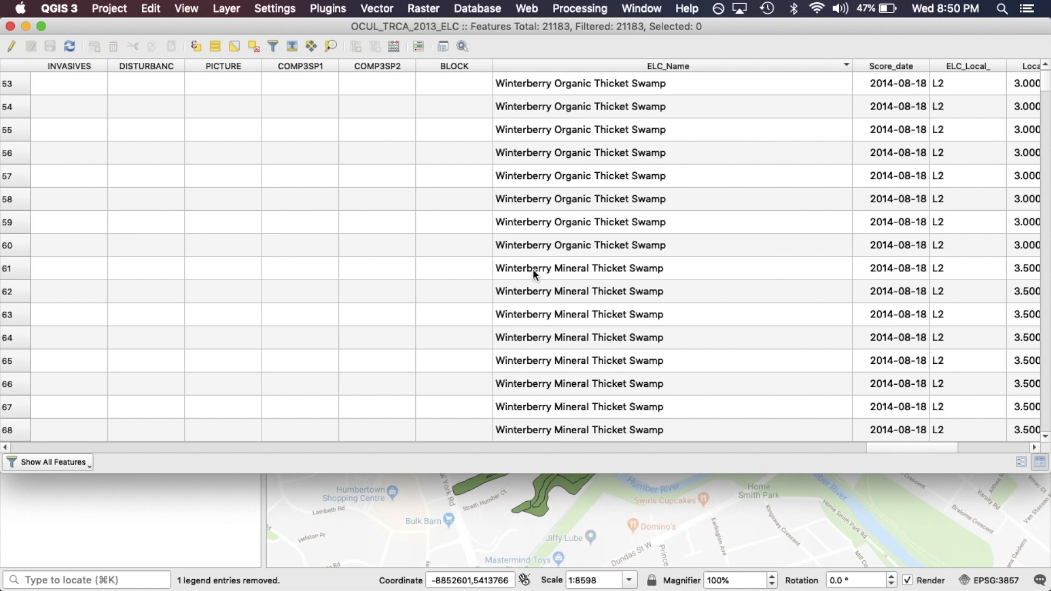
{"action": "left_click", "coordinate": [15, 272]}
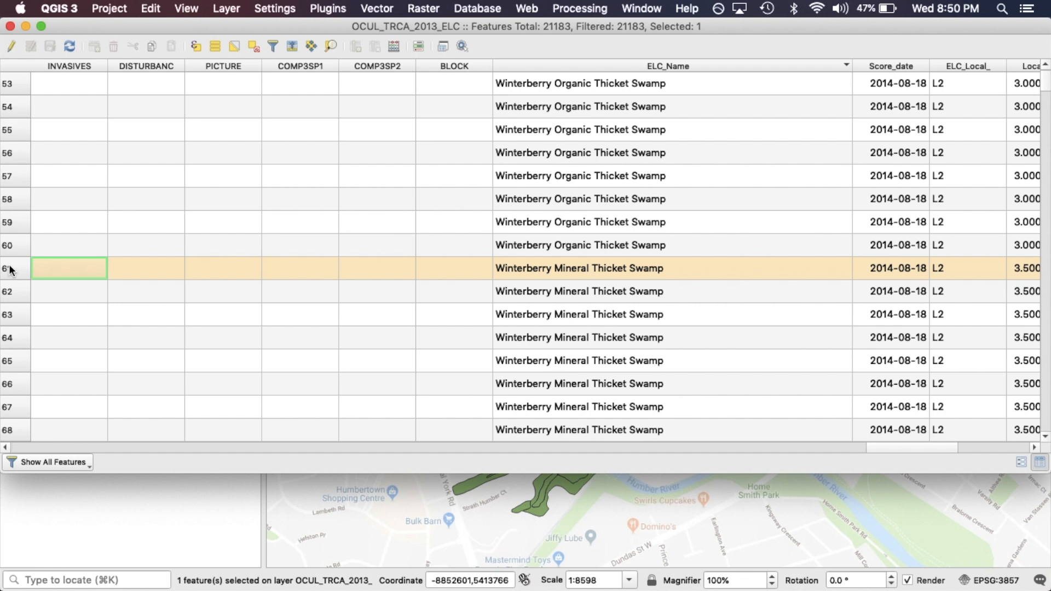
{"action": "left_click", "coordinate": [334, 45]}
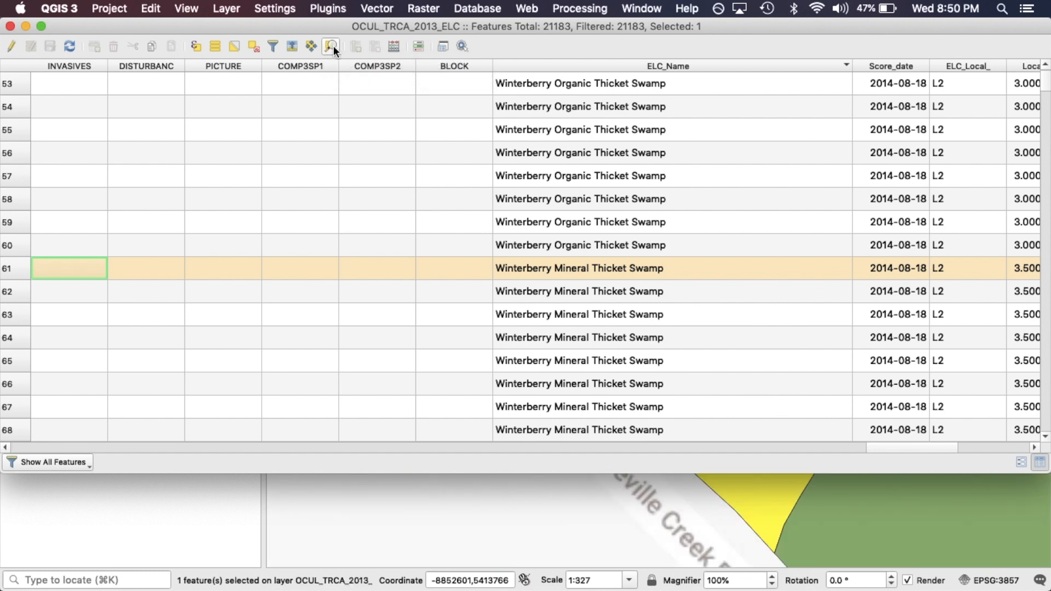
{"action": "left_click", "coordinate": [452, 528]}
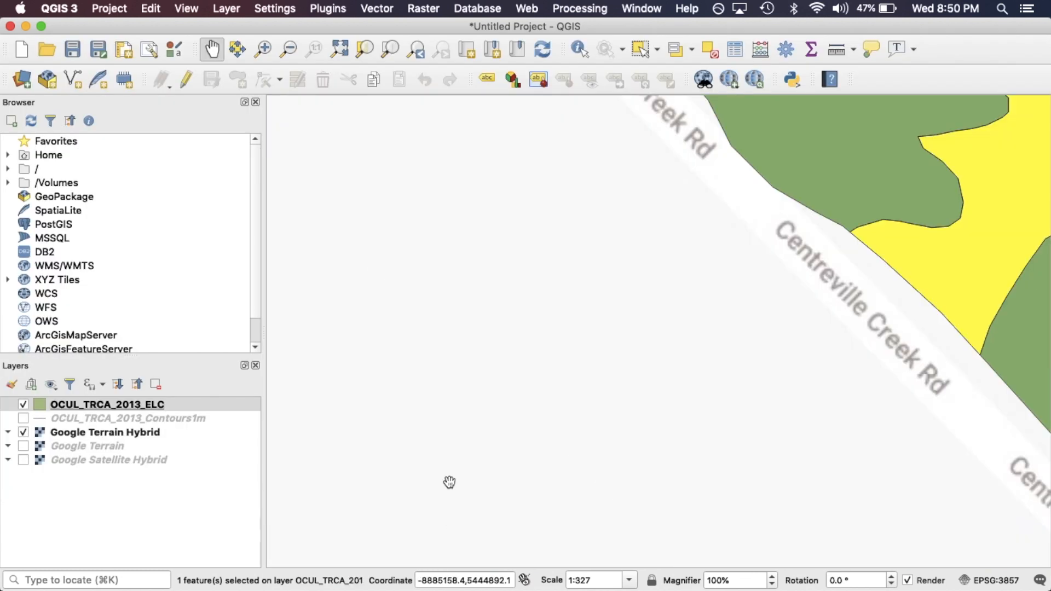
- Examine where the selected swamp polygon lies around Centreville Creek Rd and Castlederg Side Rd
{"action": "left_click", "coordinate": [288, 48]}
{"action": "left_click", "coordinate": [415, 203]}
{"action": "left_click", "coordinate": [415, 204]}
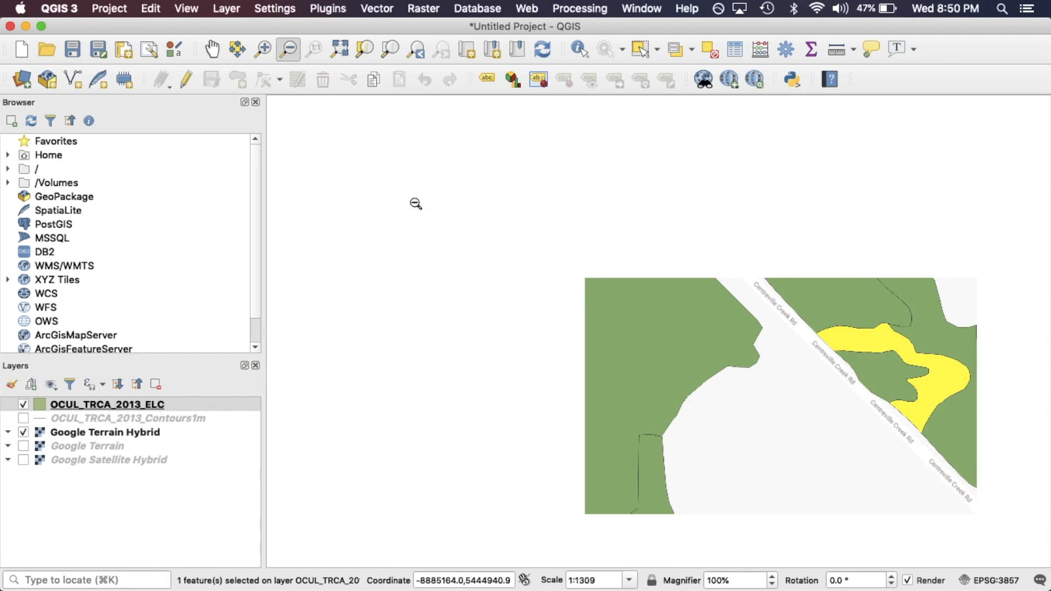
{"action": "left_click", "coordinate": [213, 48]}
{"action": "left_click_drag", "start_coordinate": [679, 355], "coordinate": [339, 322]}
{"action": "left_click", "coordinate": [288, 49]}
{"action": "left_click", "coordinate": [414, 280]}
{"action": "left_click", "coordinate": [414, 279]}
{"action": "left_click", "coordinate": [414, 280]}
{"action": "left_click", "coordinate": [212, 48]}
{"action": "scroll", "coordinate": [298, 258], "scroll_direction": "down", "scroll_amount": 1}
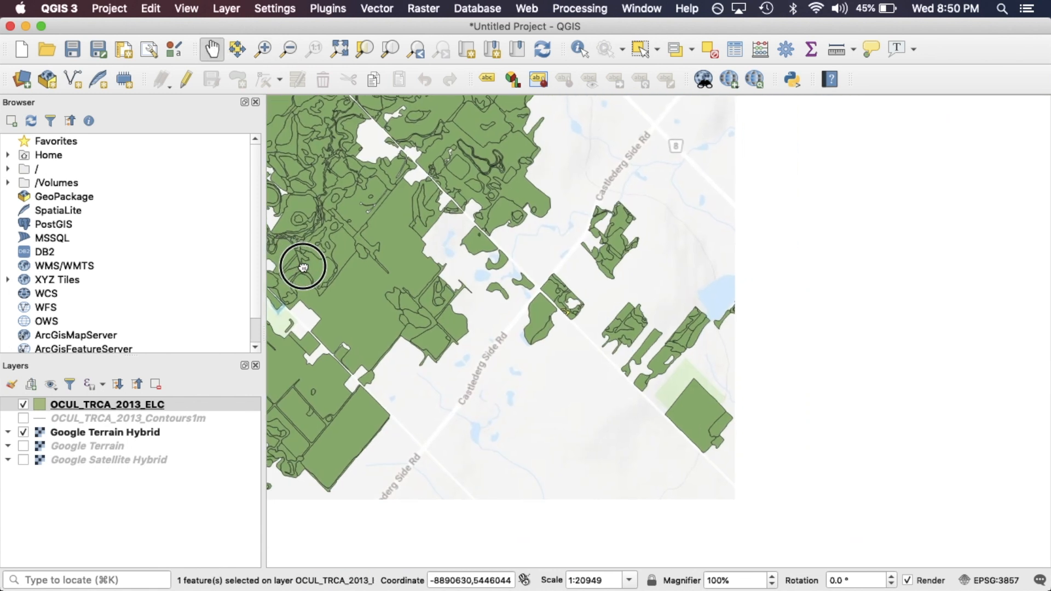
- Examine the land classification coverage from Caledon southeast through Bolton and Vaughan to the Toronto lakeshore
{"action": "left_click", "coordinate": [285, 49]}
{"action": "left_click", "coordinate": [538, 291]}
{"action": "left_click", "coordinate": [538, 291]}
{"action": "left_click", "coordinate": [539, 291]}
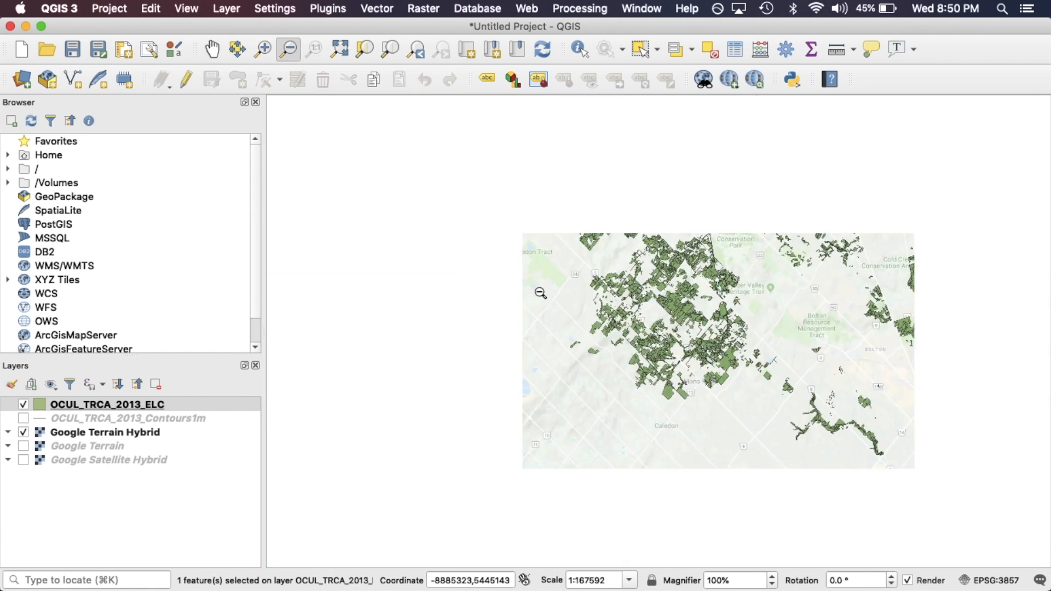
{"action": "left_click", "coordinate": [213, 49]}
{"action": "left_click_drag", "start_coordinate": [627, 280], "coordinate": [358, 177]}
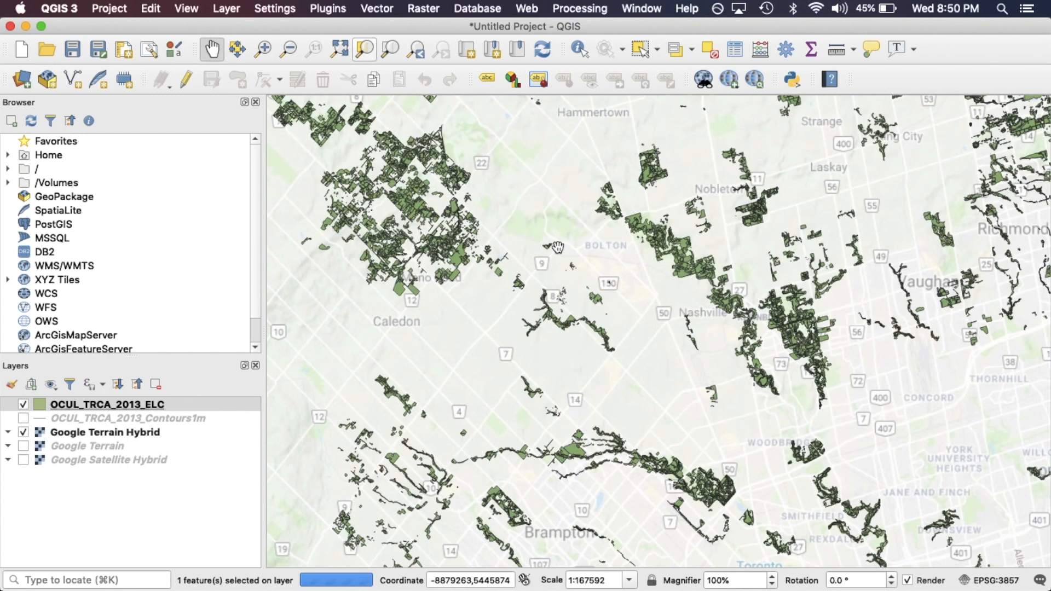
{"action": "left_click_drag", "start_coordinate": [653, 270], "coordinate": [370, 101]}
{"action": "left_click_drag", "start_coordinate": [673, 343], "coordinate": [555, 176]}
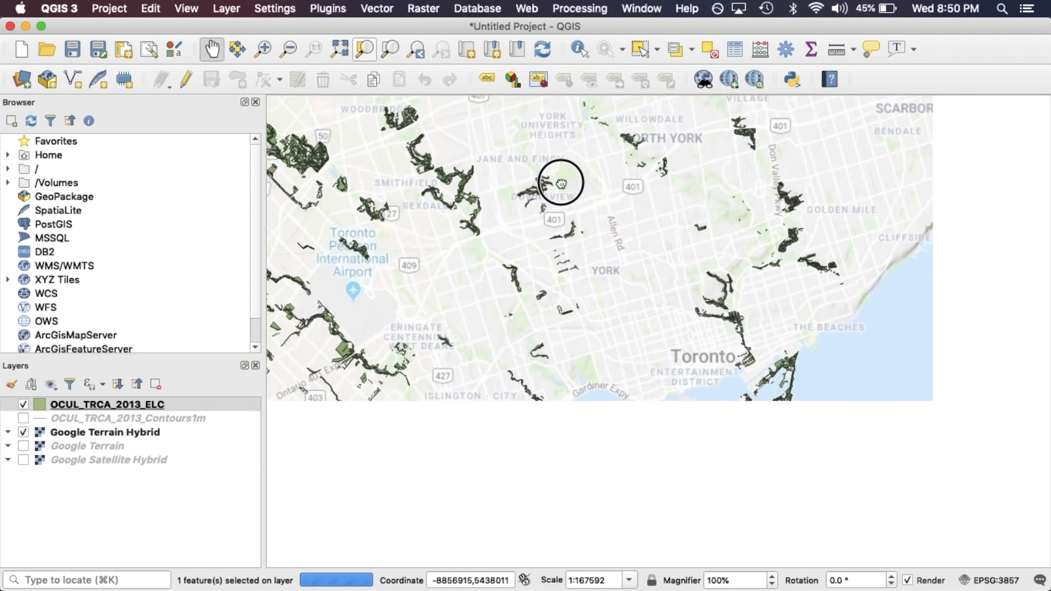
{"action": "left_click_drag", "start_coordinate": [527, 299], "coordinate": [621, 231]}
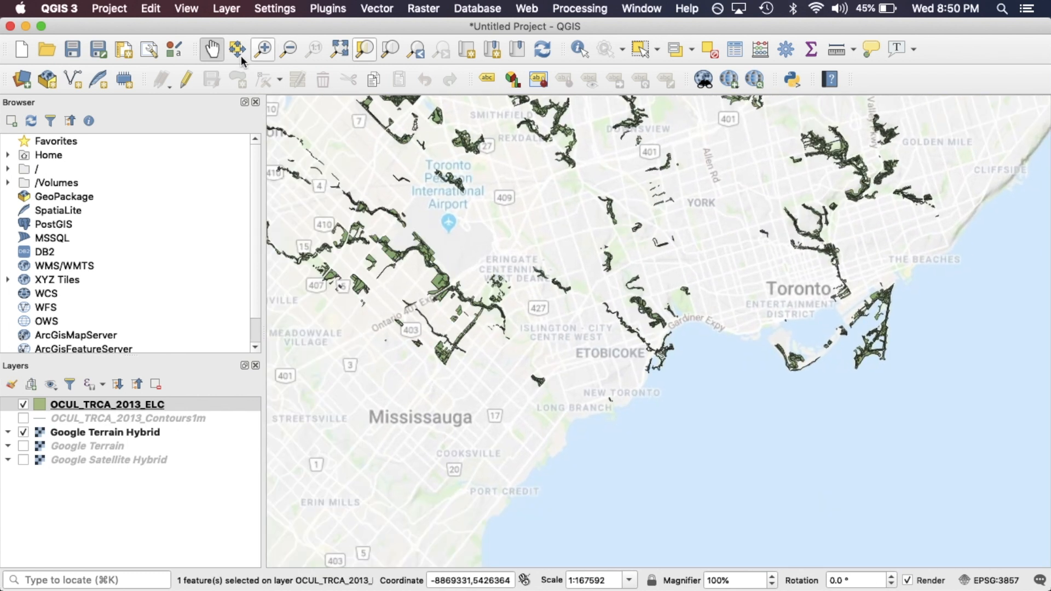
- Identify a land classification polygon on the Humber River's west bank opposite Lambton Golf & Country Club and widen the results display
{"action": "left_click", "coordinate": [265, 51]}
{"action": "left_click_drag", "start_coordinate": [521, 224], "coordinate": [686, 338]}
{"action": "left_click_drag", "start_coordinate": [612, 174], "coordinate": [892, 419]}
{"action": "left_click_drag", "start_coordinate": [526, 150], "coordinate": [670, 292]}
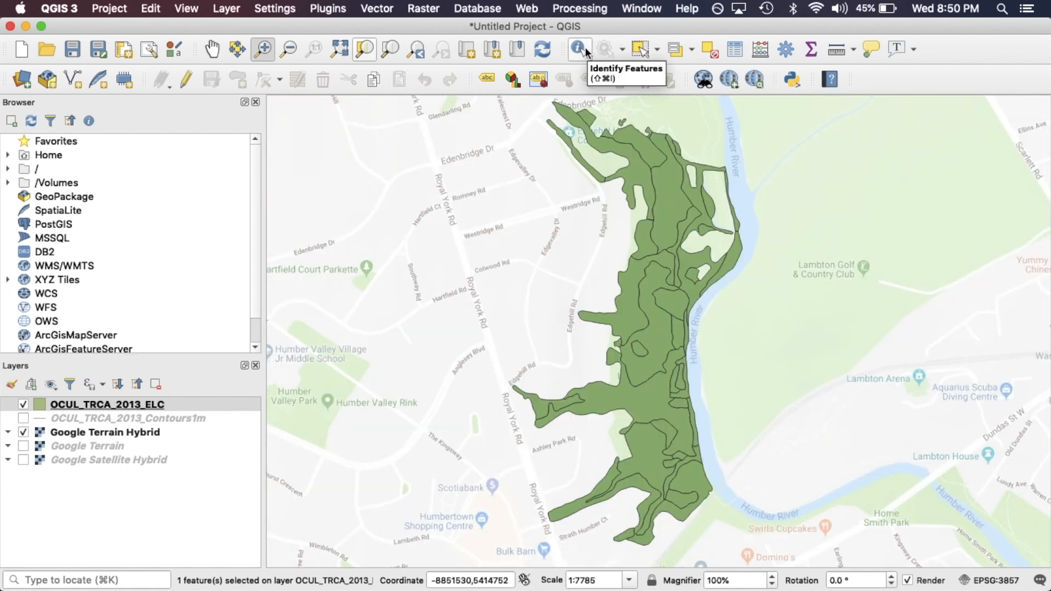
{"action": "left_click", "coordinate": [585, 52]}
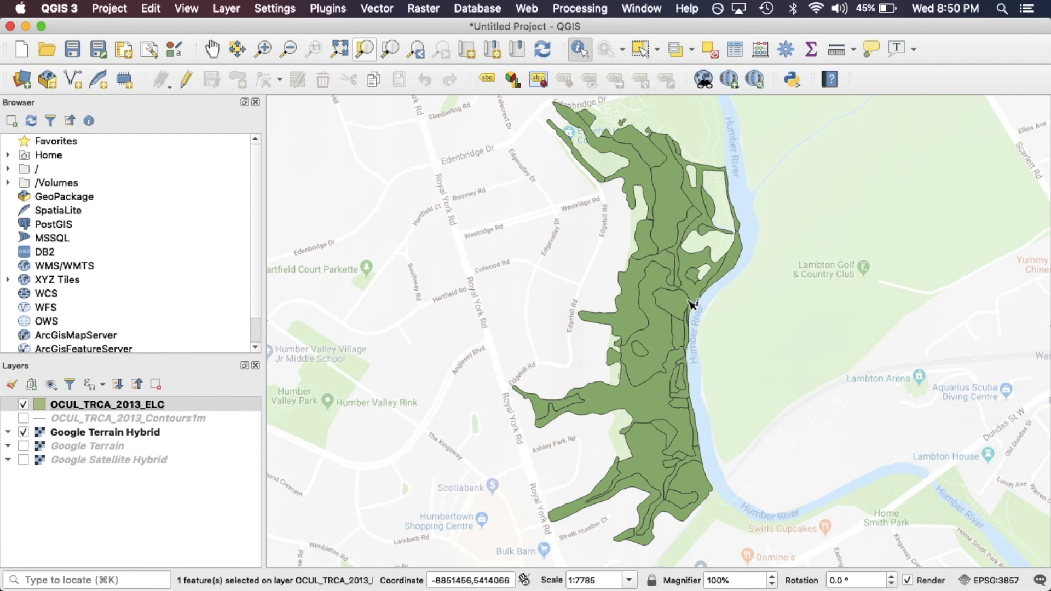
{"action": "left_click", "coordinate": [664, 331]}
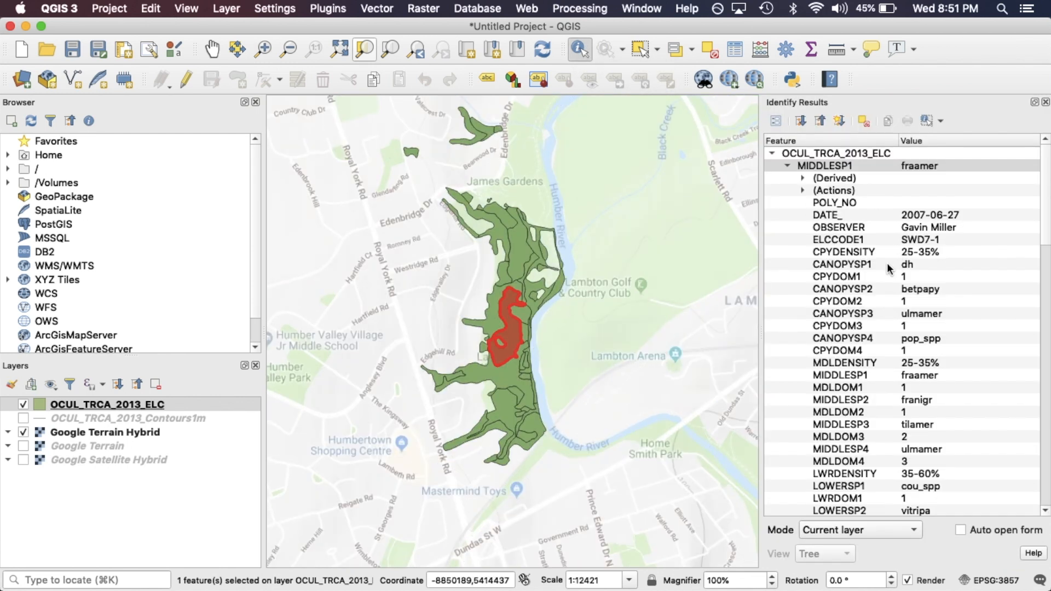
{"action": "left_click_drag", "start_coordinate": [762, 206], "coordinate": [673, 208]}
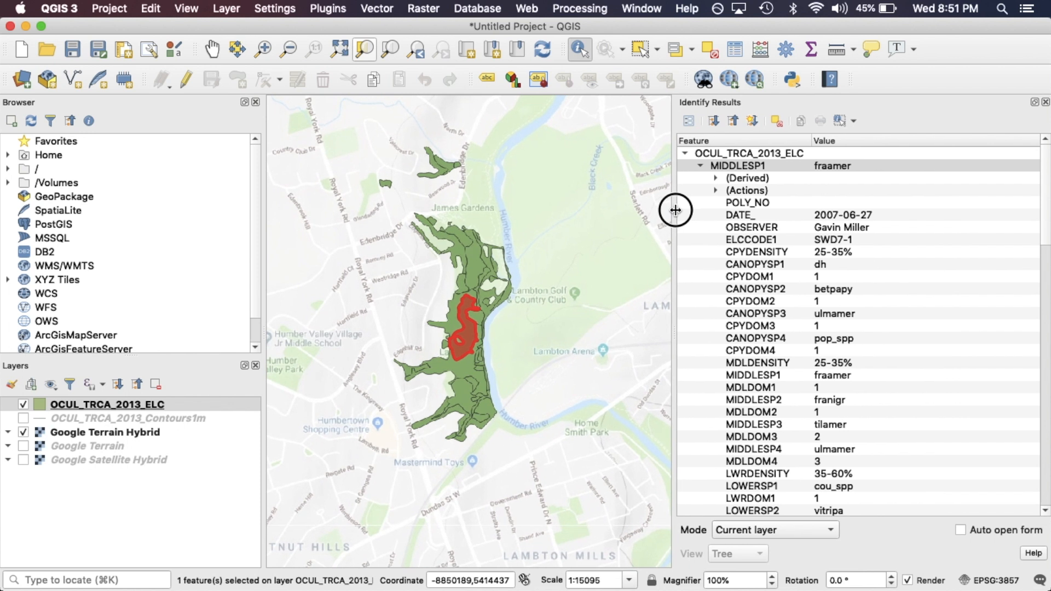
- Examine the identified polygon's attributes, including species, disturbance, soils and ELC_Name, adjusting the column width to read the full values
{"action": "left_click_drag", "start_coordinate": [810, 143], "coordinate": [864, 144]}
{"action": "scroll", "coordinate": [859, 343], "scroll_direction": "down", "scroll_amount": 10}
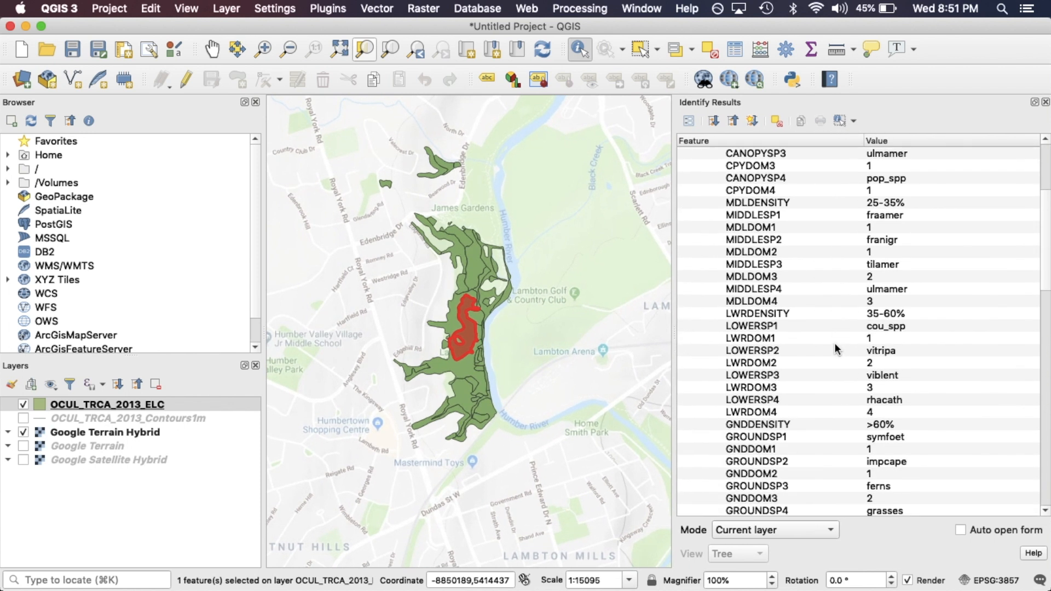
{"action": "scroll", "coordinate": [836, 349], "scroll_direction": "down", "scroll_amount": 10}
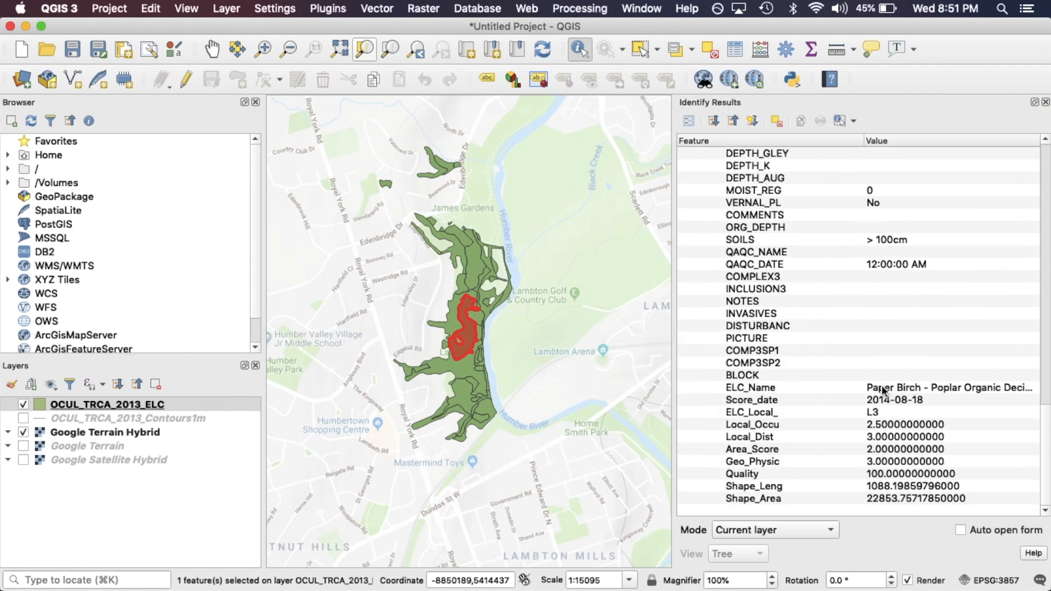
{"action": "left_click_drag", "start_coordinate": [863, 137], "coordinate": [798, 145]}
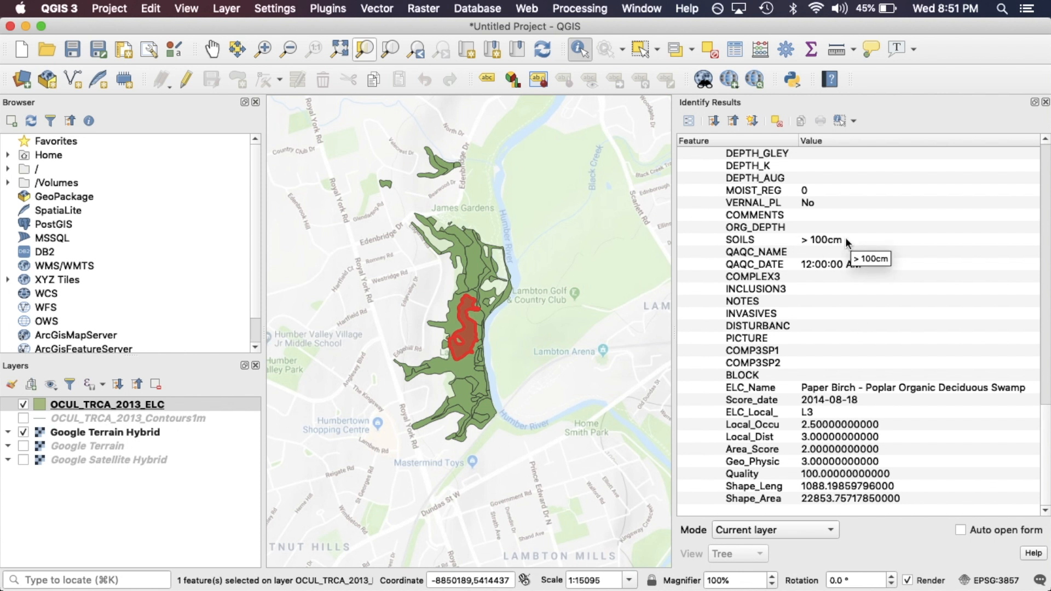
{"action": "scroll", "coordinate": [859, 241], "scroll_direction": "up", "scroll_amount": 2}
{"action": "scroll", "coordinate": [859, 241], "scroll_direction": "up", "scroll_amount": 5}
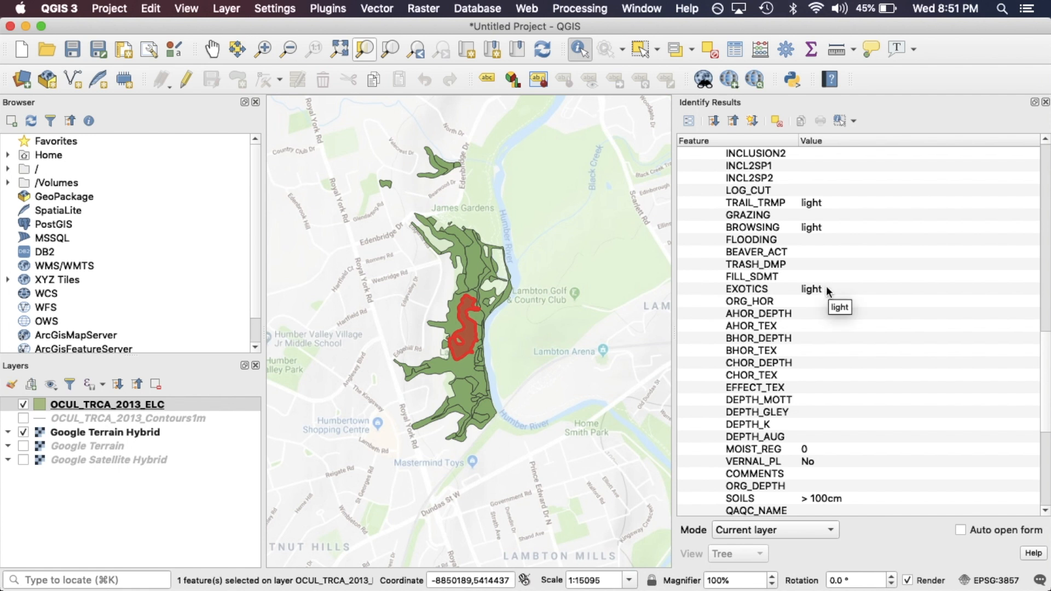
{"action": "scroll", "coordinate": [827, 291], "scroll_direction": "up", "scroll_amount": 9}
{"action": "scroll", "coordinate": [830, 265], "scroll_direction": "up", "scroll_amount": 9}
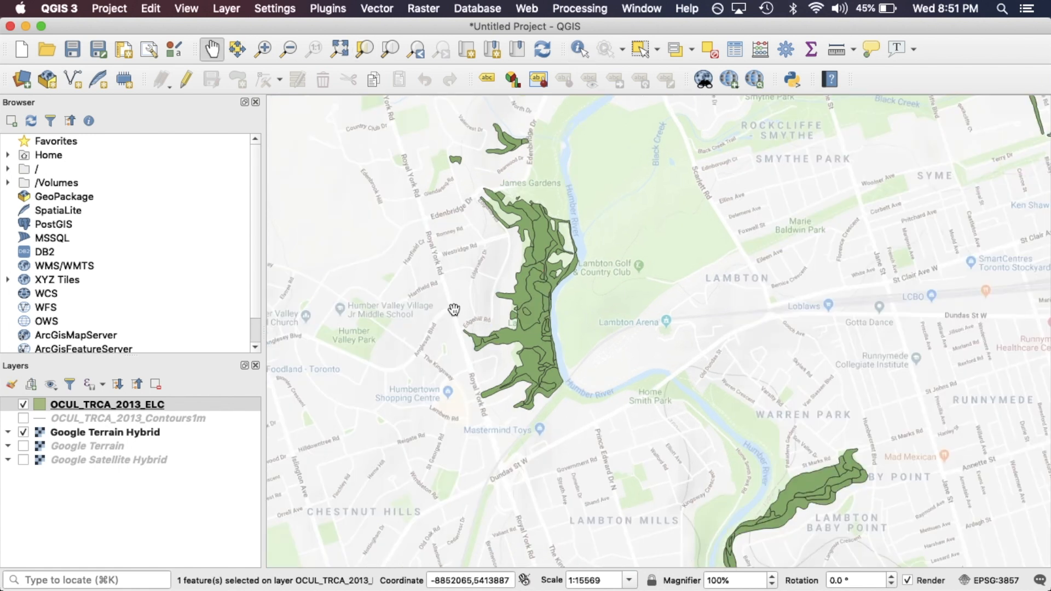
- Switch to Finder and open the TRCA 2013 subfolder arcgis/rest/directories/arcgisoutput/Download_GPServer
{"action": "key", "text": "ctrl+Right"}
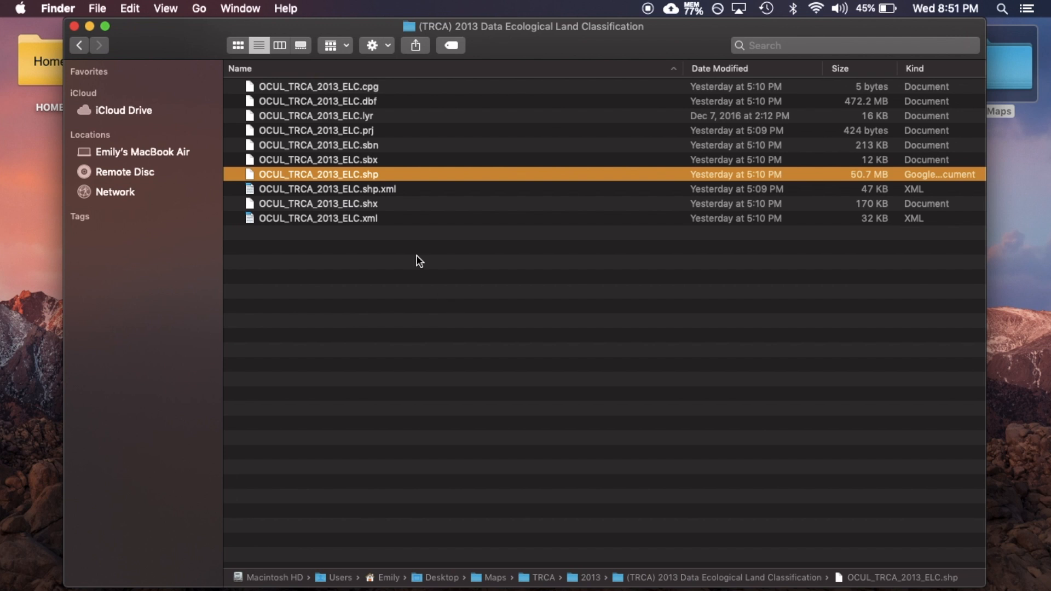
{"action": "left_click", "coordinate": [85, 45]}
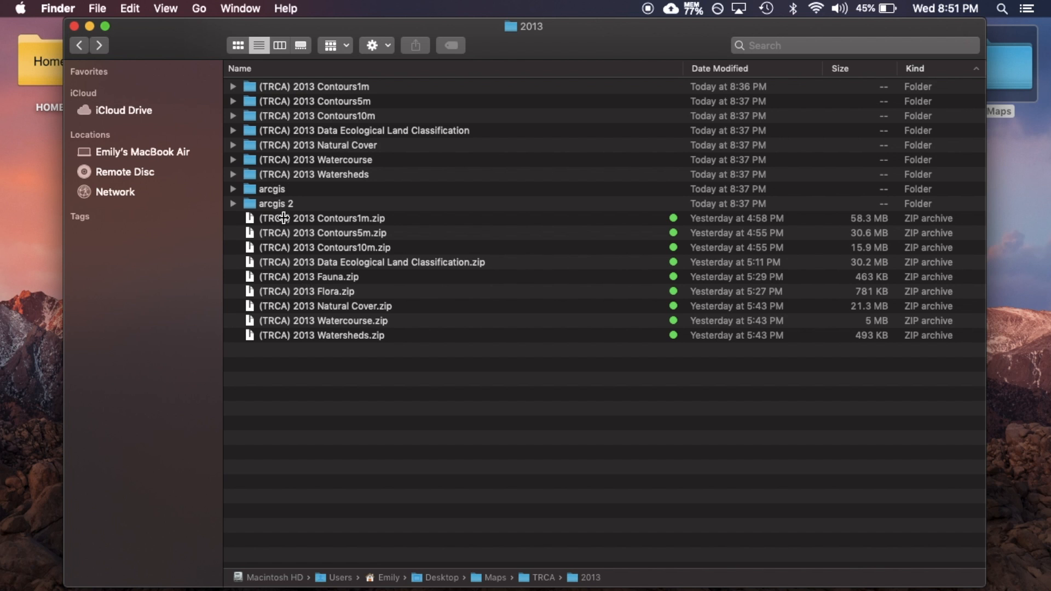
{"action": "double_click", "coordinate": [271, 191]}
{"action": "double_click", "coordinate": [266, 87]}
{"action": "double_click", "coordinate": [264, 86]}
{"action": "double_click", "coordinate": [263, 85]}
{"action": "double_click", "coordinate": [290, 86]}
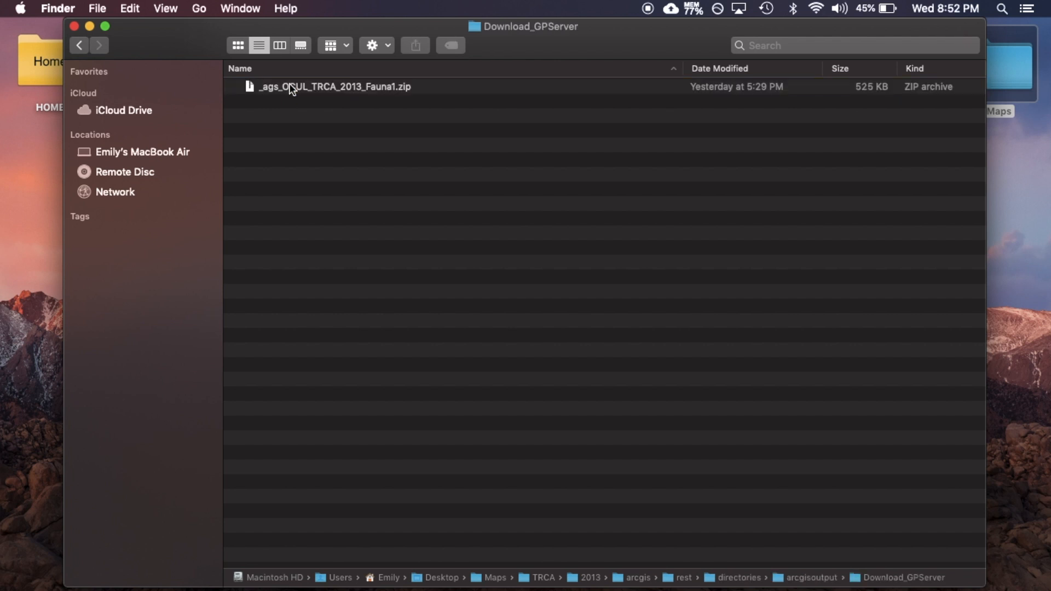
- Extract _ags_OCUL_TRCA_2013_Fauna1.zip and add OCUL_TRCA_2013_Fauna.shp from the extracted folder to the QGIS map
{"action": "left_click", "coordinate": [384, 87]}
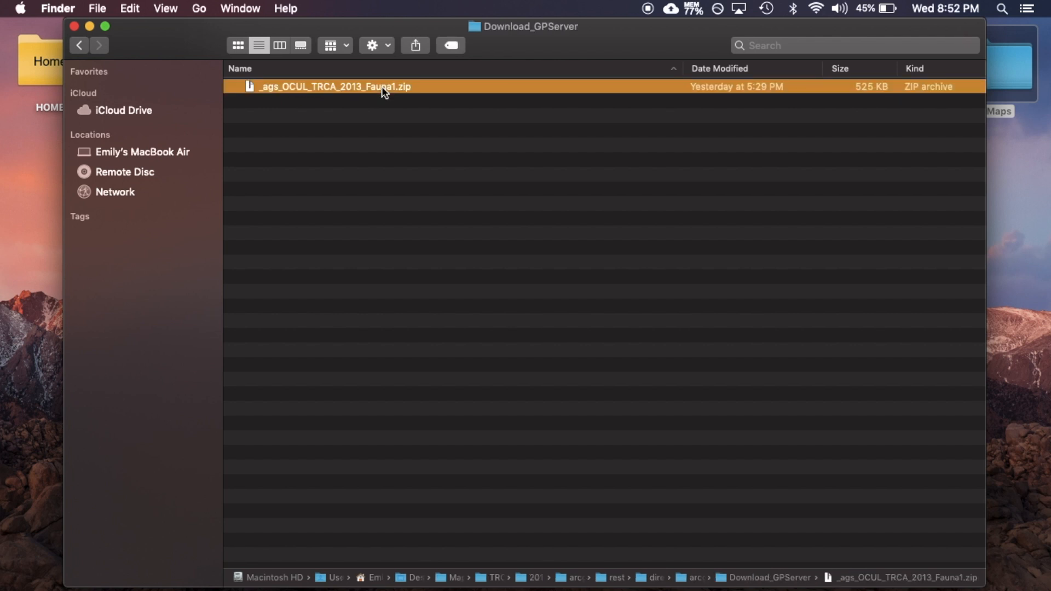
{"action": "double_click", "coordinate": [342, 87]}
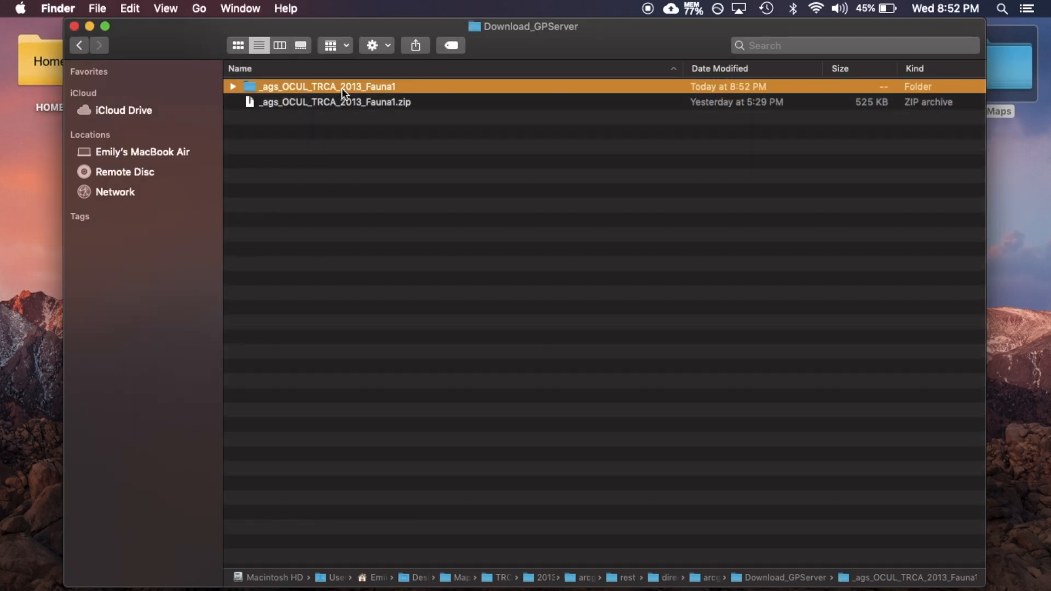
{"action": "double_click", "coordinate": [324, 87]}
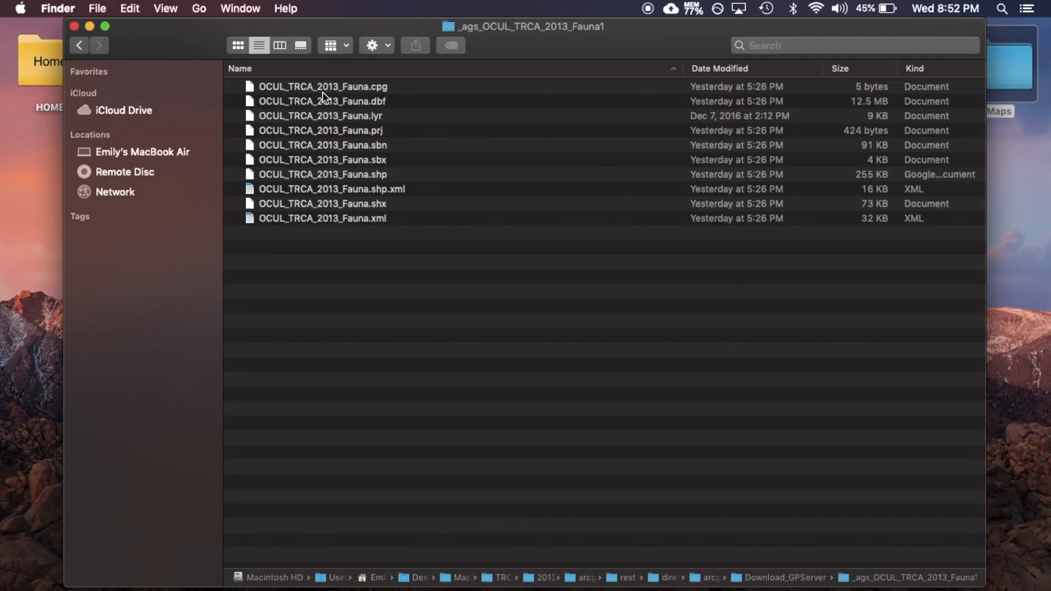
{"action": "left_click", "coordinate": [363, 173]}
{"action": "mouse_move", "coordinate": [335, 176]}
{"action": "left_mouse_down"}
{"action": "mouse_move", "coordinate": [6, 287]}
{"action": "mouse_move", "coordinate": [619, 340]}
{"action": "left_mouse_up"}
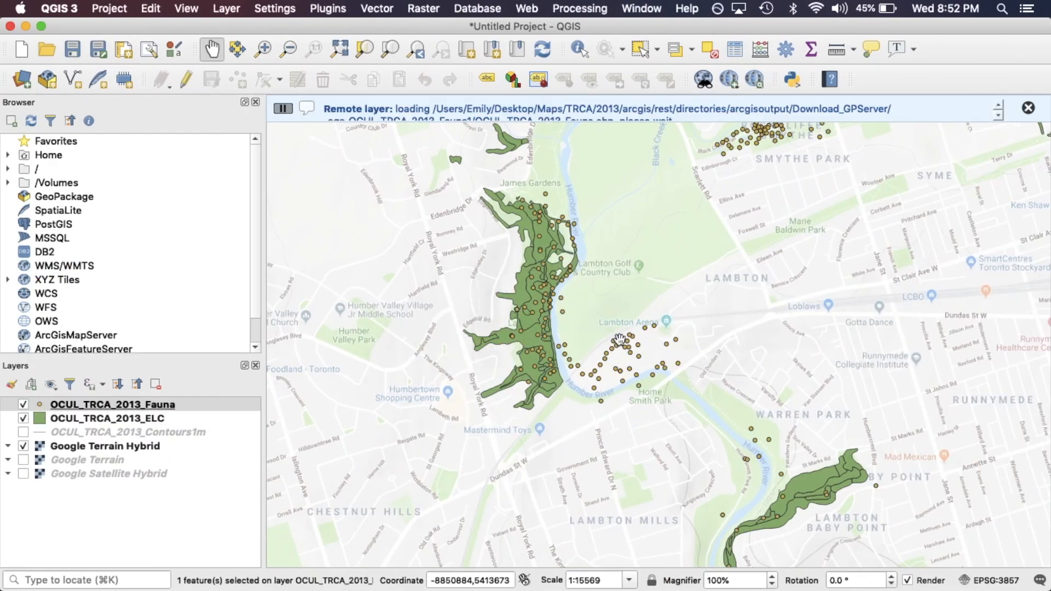
- Examine the distribution of fauna points across the Toronto region, from the full extent down to the Humber River by Lambton Golf & Country Club
{"action": "left_click", "coordinate": [288, 49]}
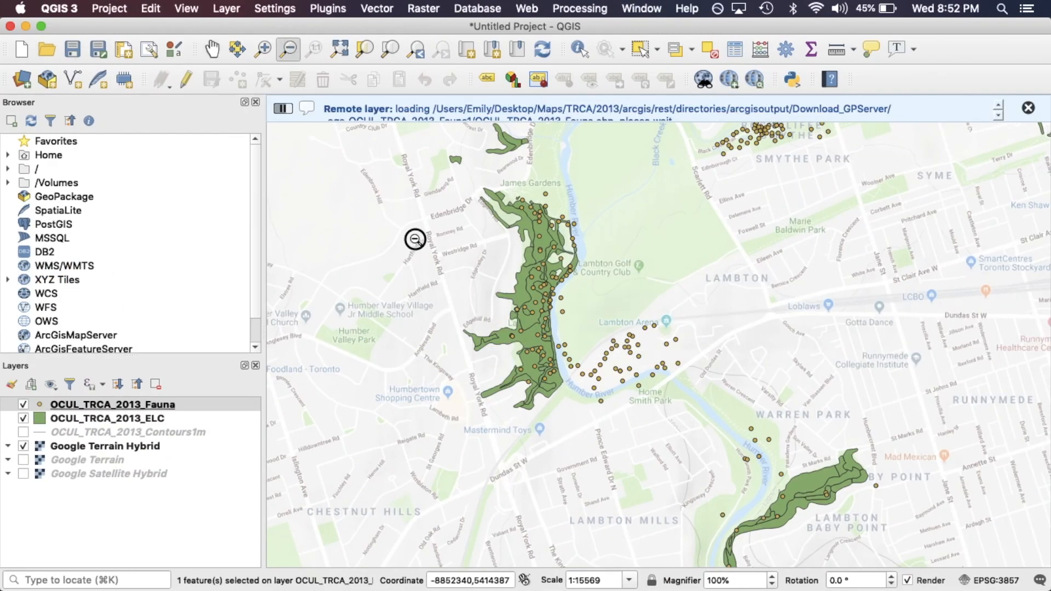
{"action": "left_click", "coordinate": [415, 239]}
{"action": "left_click", "coordinate": [415, 240]}
{"action": "left_click", "coordinate": [212, 48]}
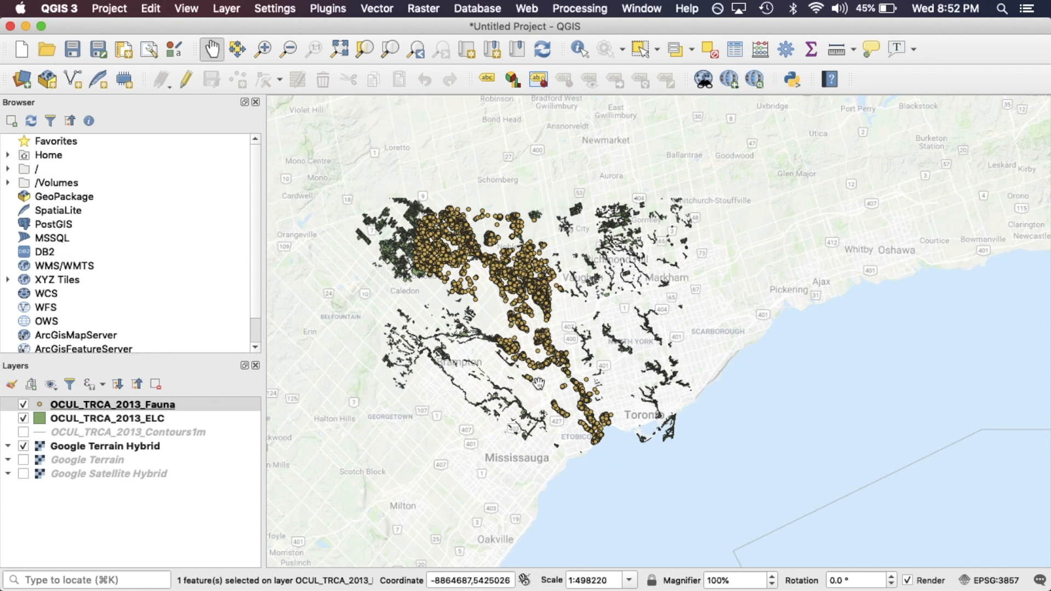
{"action": "left_click", "coordinate": [264, 50]}
{"action": "left_click_drag", "start_coordinate": [501, 315], "coordinate": [650, 459]}
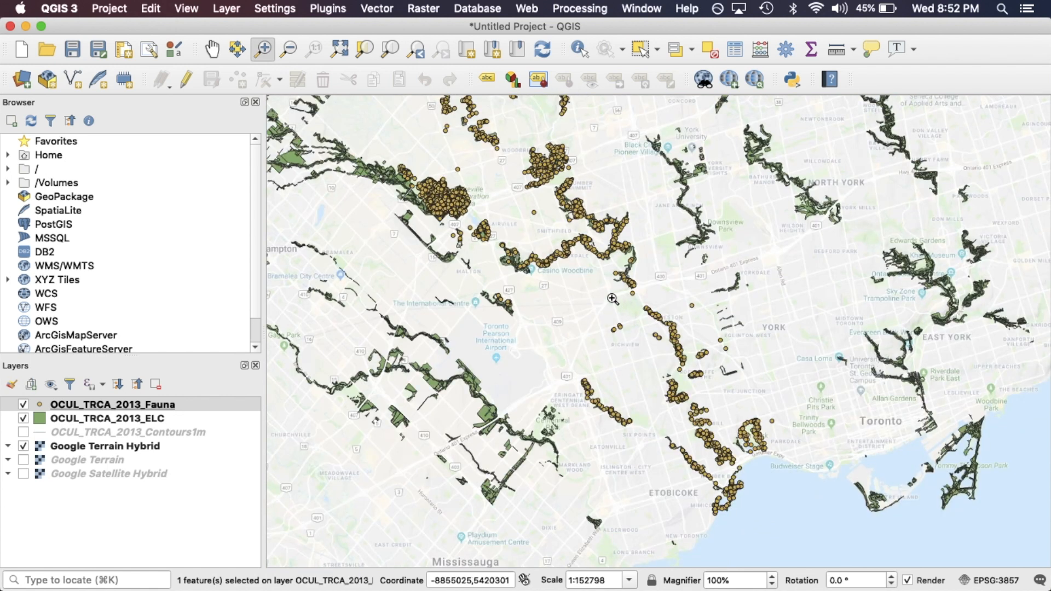
{"action": "left_click", "coordinate": [764, 420]}
{"action": "left_click_drag", "start_coordinate": [506, 129], "coordinate": [752, 383]}
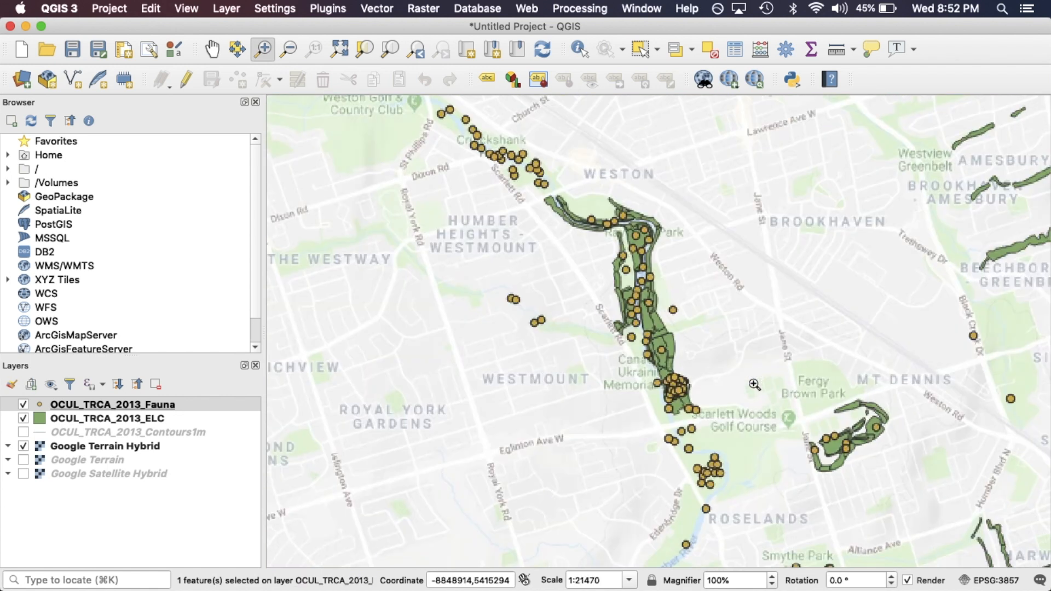
{"action": "left_click", "coordinate": [213, 55]}
{"action": "left_click_drag", "start_coordinate": [502, 296], "coordinate": [460, 99]}
{"action": "left_click_drag", "start_coordinate": [500, 415], "coordinate": [506, 252]}
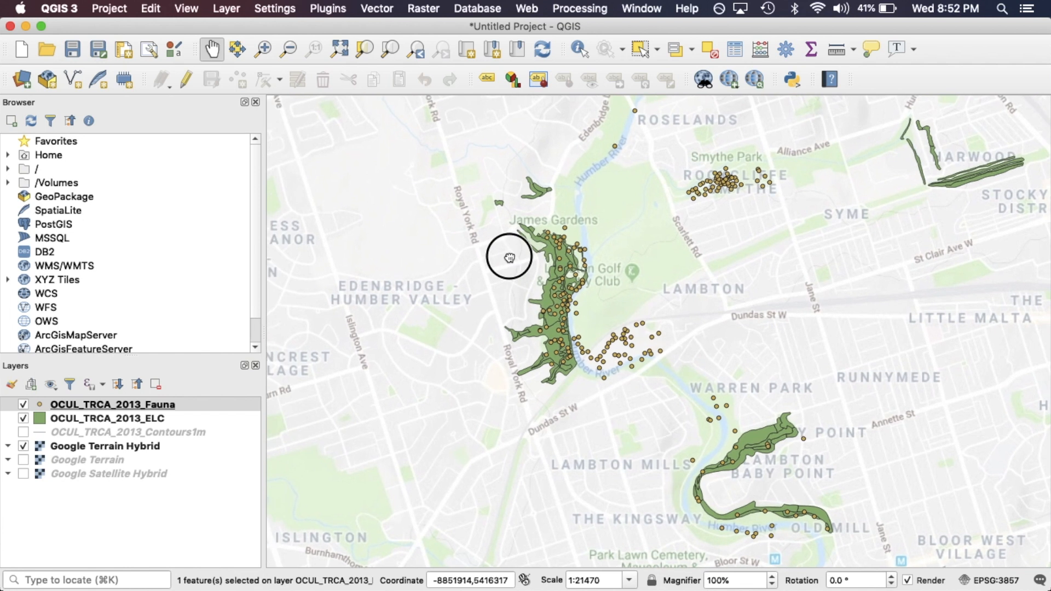
{"action": "left_click", "coordinate": [262, 49]}
{"action": "left_click_drag", "start_coordinate": [479, 195], "coordinate": [649, 423]}
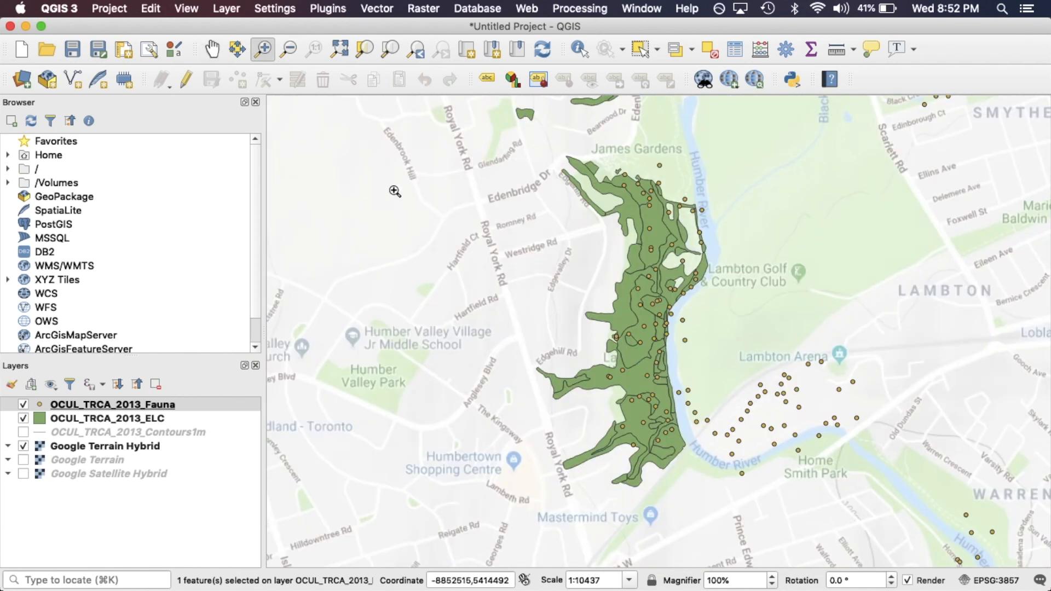
- Identify the OCUL_TRCA_2013_Fauna point on the Humber River's east bank just south of Lambton Golf & Country Club
{"action": "left_click", "coordinate": [580, 50]}
{"action": "left_click_drag", "start_coordinate": [568, 294], "coordinate": [472, 252]}
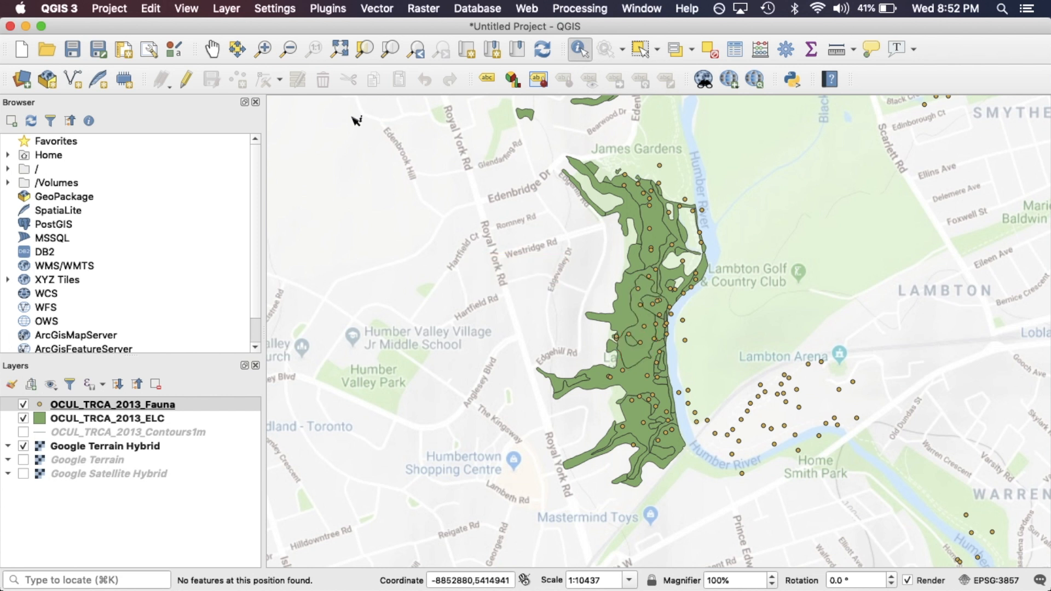
{"action": "left_click", "coordinate": [212, 51]}
{"action": "left_click_drag", "start_coordinate": [535, 375], "coordinate": [355, 321]}
{"action": "left_click", "coordinate": [579, 50]}
{"action": "left_click", "coordinate": [98, 407]}
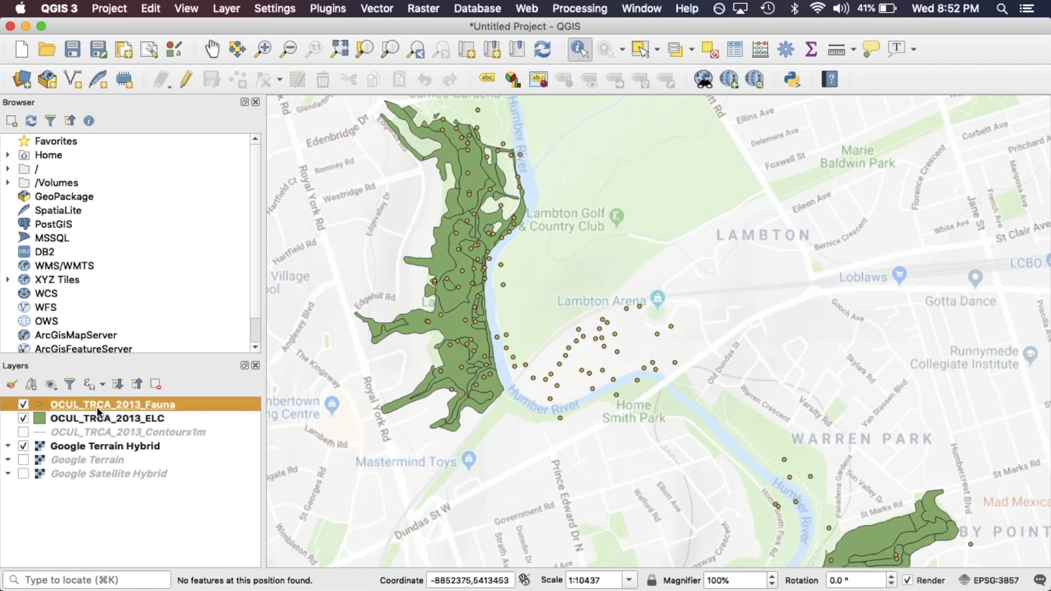
{"action": "left_click", "coordinate": [505, 286]}
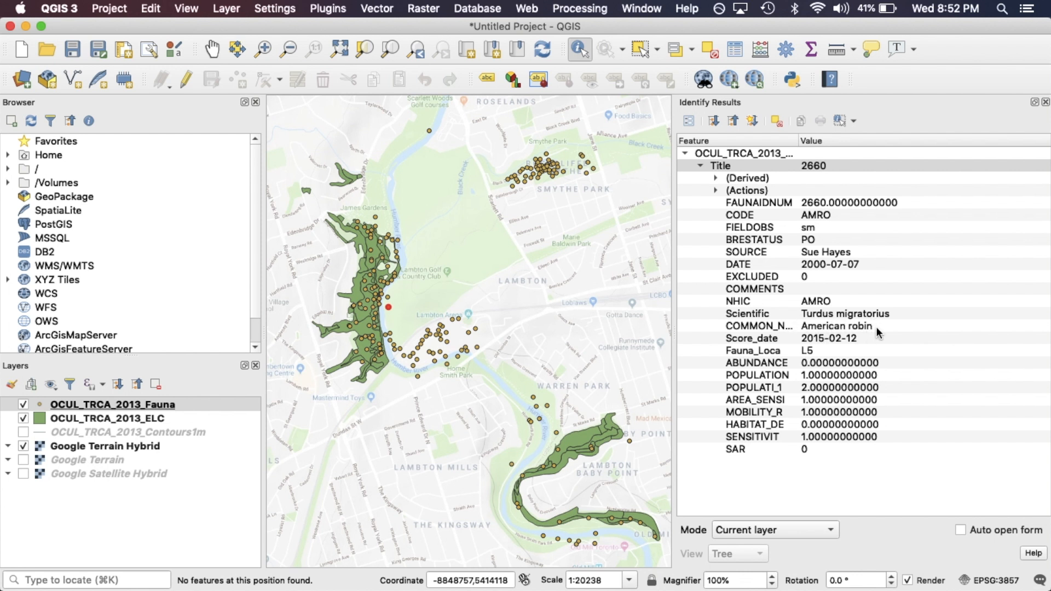
- Identify several more fauna points between Lambton Arena and the Humber River bend to read their species
{"action": "left_click", "coordinate": [433, 335]}
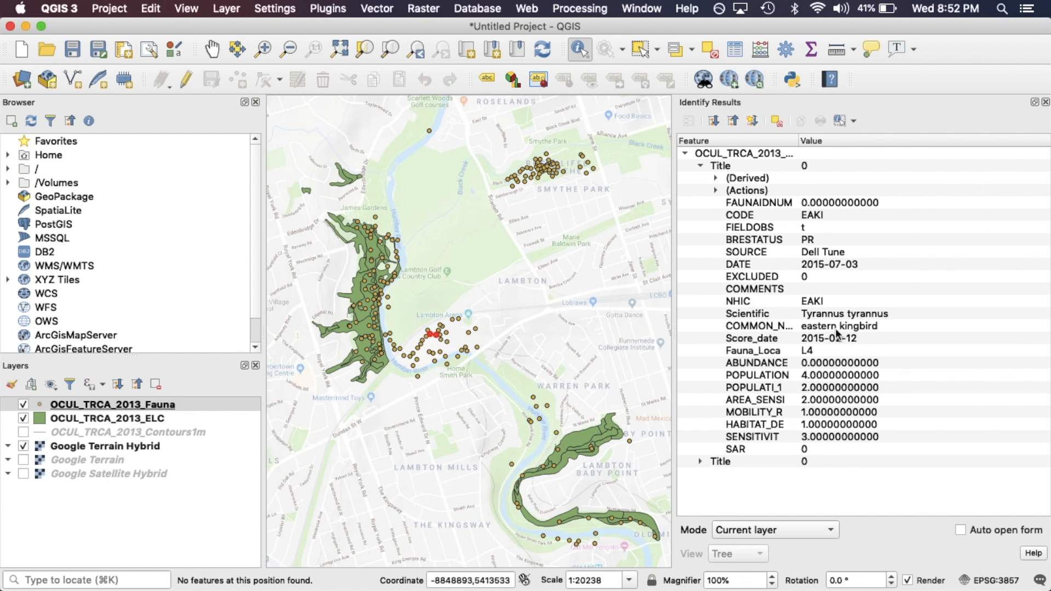
{"action": "left_click", "coordinate": [418, 361]}
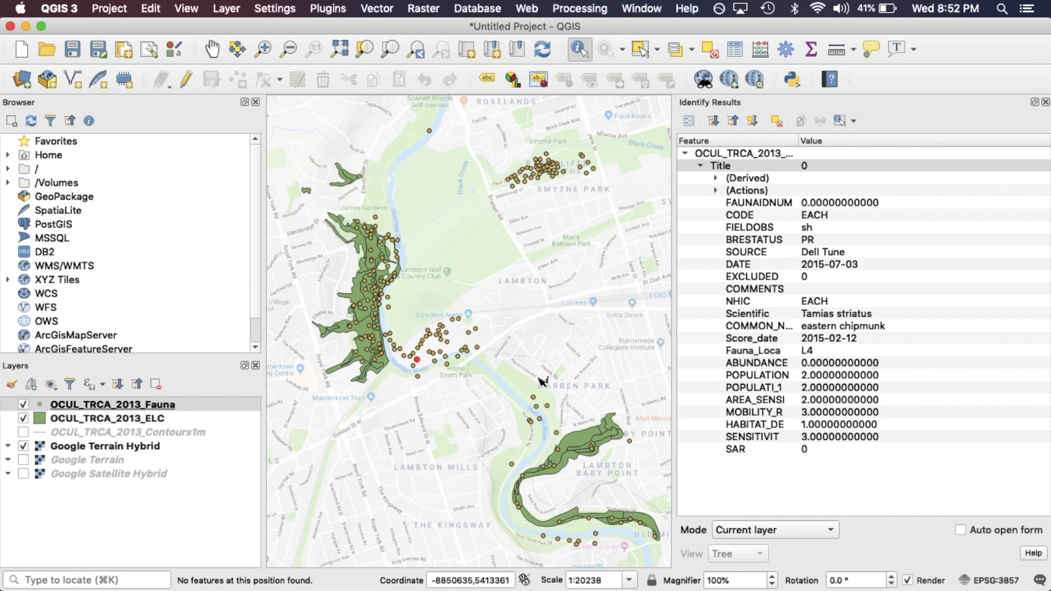
{"action": "left_click", "coordinate": [419, 377]}
{"action": "left_click", "coordinate": [415, 367]}
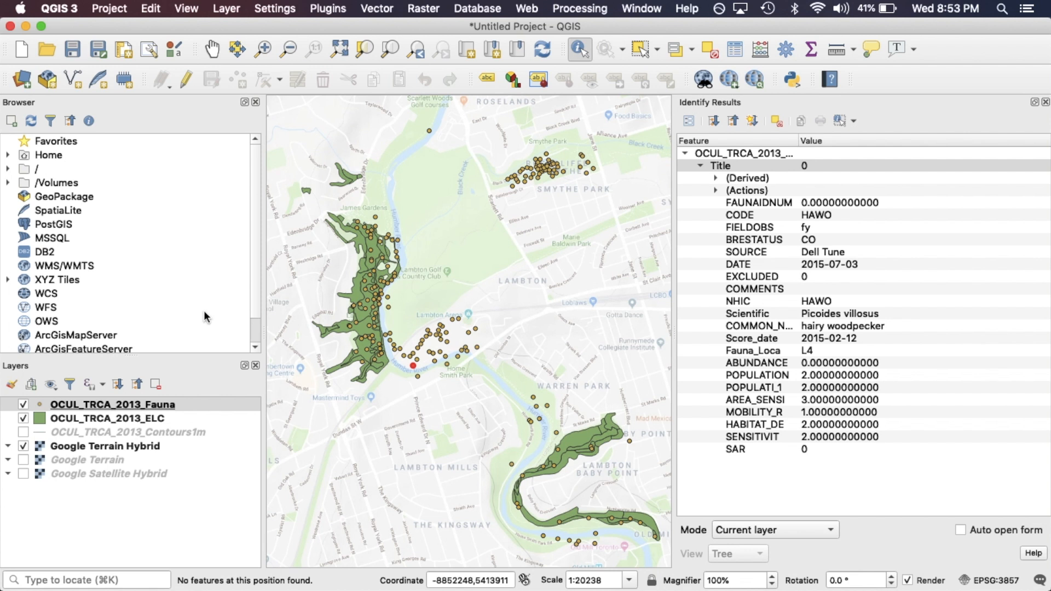
- Close the identify results and open the attribute table of the OCUL_TRCA_2013_Fauna layer
{"action": "left_click", "coordinate": [186, 405]}
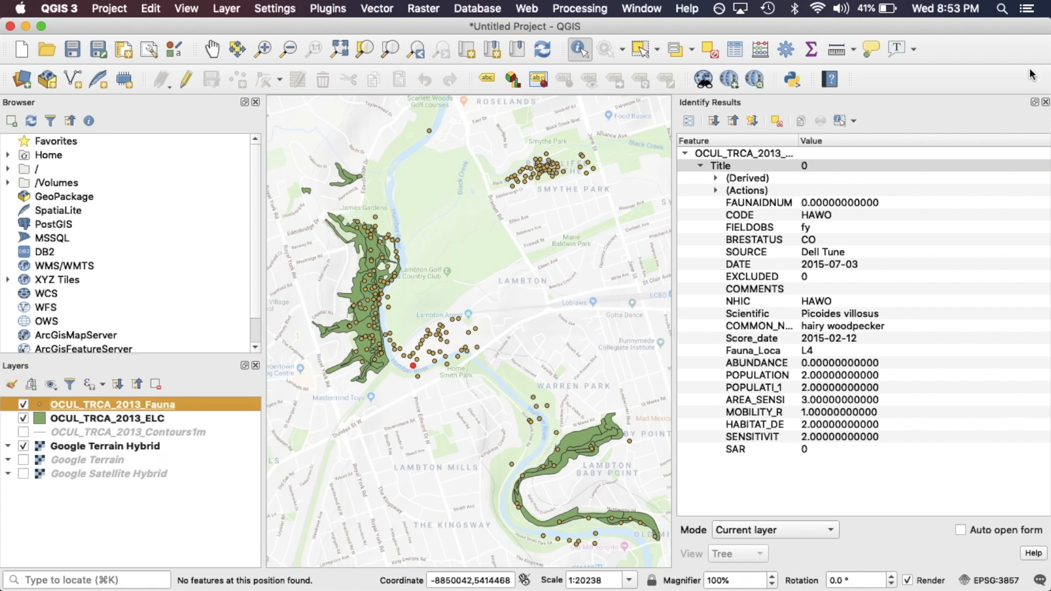
{"action": "left_click", "coordinate": [1045, 103]}
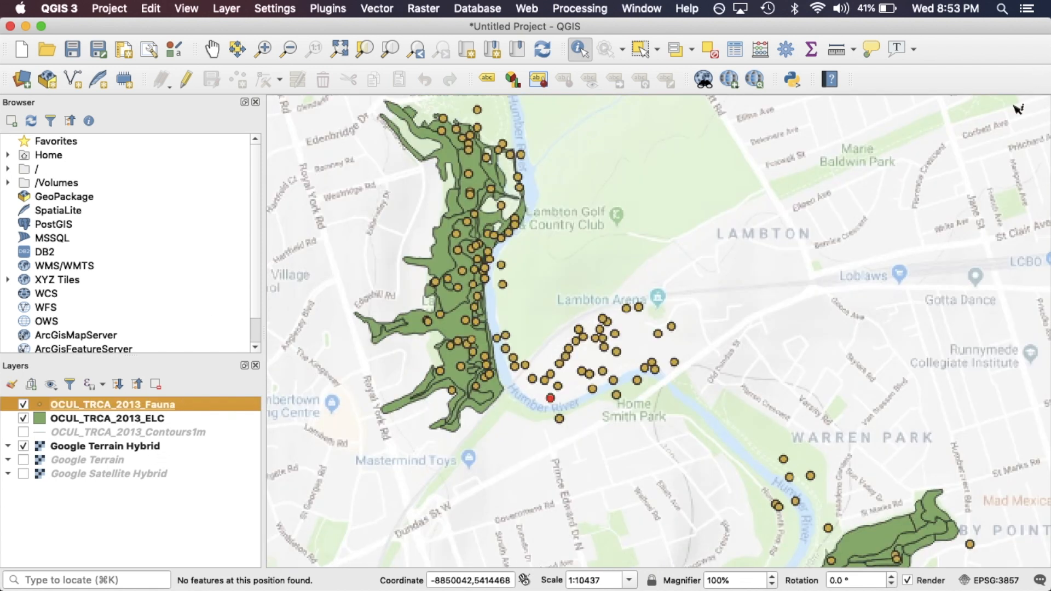
{"action": "right_click", "coordinate": [185, 402]}
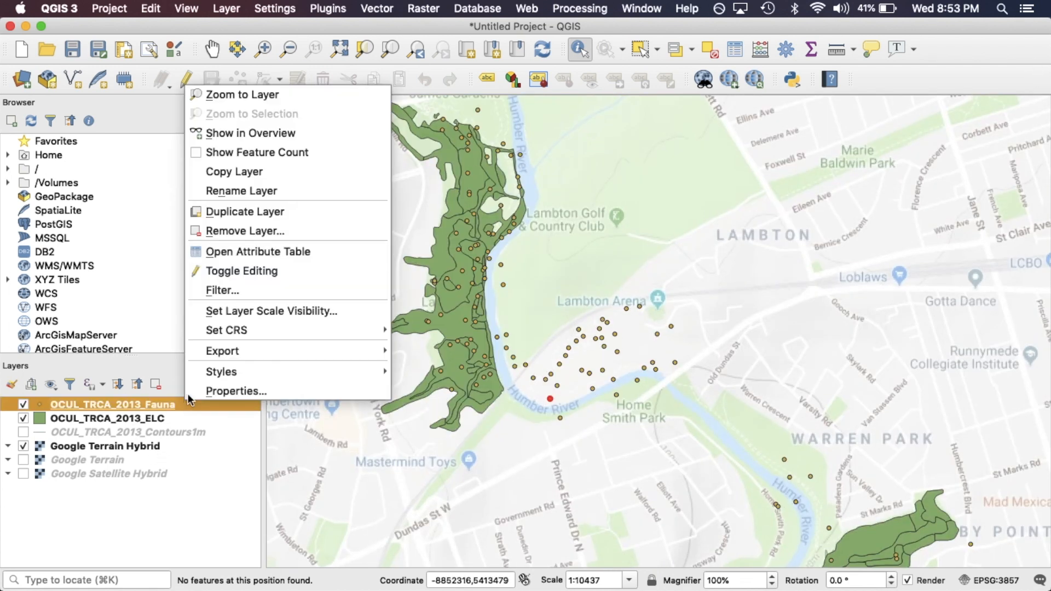
{"action": "left_click", "coordinate": [241, 254]}
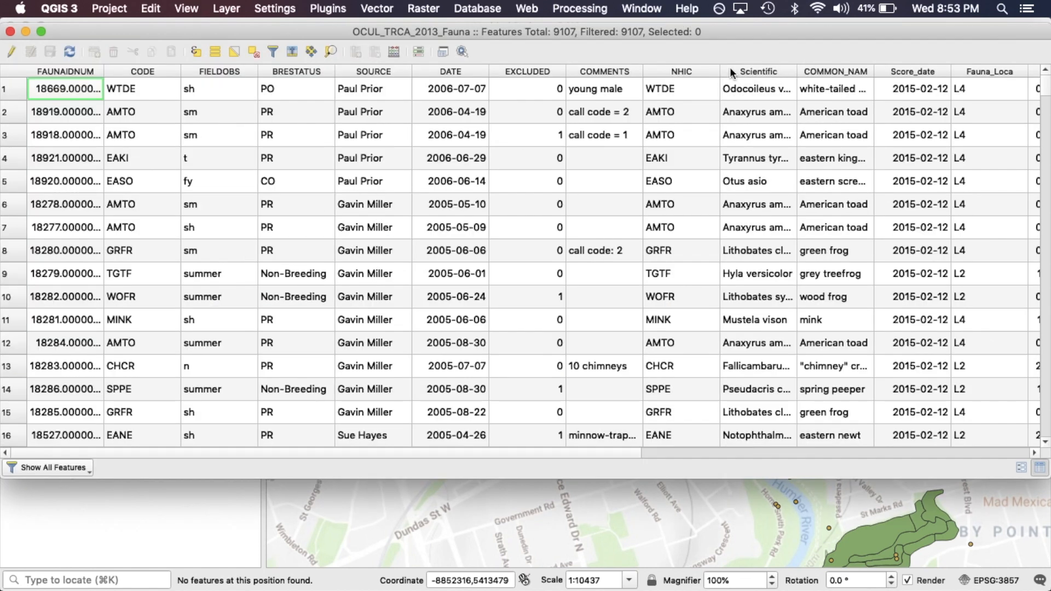
- Widen the Scientific and COMMON_NAM columns and sort the fauna records by COMMON_NAM in ascending order
{"action": "left_click_drag", "start_coordinate": [719, 70], "coordinate": [695, 70]}
{"action": "left_click_drag", "start_coordinate": [850, 70], "coordinate": [922, 71]}
{"action": "left_click_drag", "start_coordinate": [771, 71], "coordinate": [810, 70]}
{"action": "left_click", "coordinate": [850, 70]}
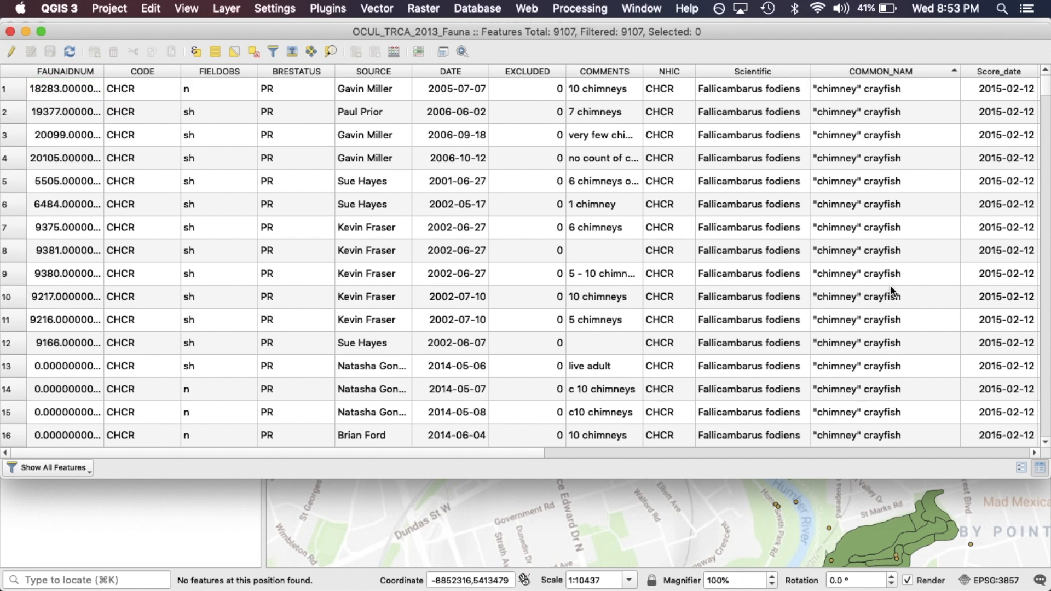
- Browse the sorted fauna records by common name from chimney crayfish down to eastern screech-owl
{"action": "scroll", "coordinate": [890, 287], "scroll_direction": "down", "scroll_amount": 20}
{"action": "scroll", "coordinate": [889, 288], "scroll_direction": "down", "scroll_amount": 20}
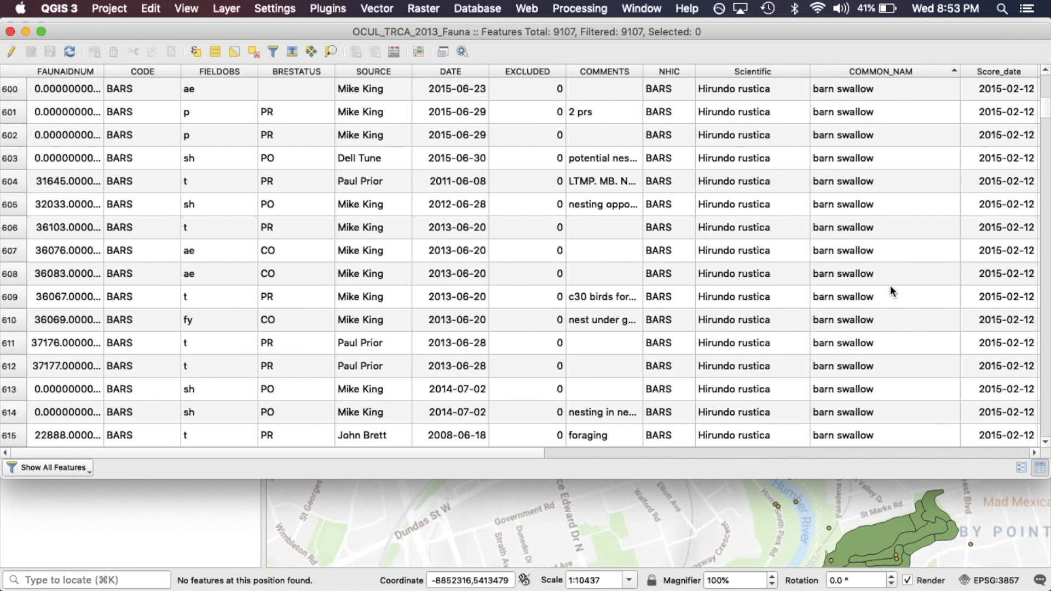
{"action": "scroll", "coordinate": [890, 285], "scroll_direction": "down", "scroll_amount": 20}
{"action": "scroll", "coordinate": [890, 285], "scroll_direction": "down", "scroll_amount": 20}
{"action": "scroll", "coordinate": [890, 291], "scroll_direction": "down", "scroll_amount": 20}
{"action": "scroll", "coordinate": [890, 285], "scroll_direction": "down", "scroll_amount": 20}
{"action": "scroll", "coordinate": [890, 284], "scroll_direction": "up", "scroll_amount": 14}
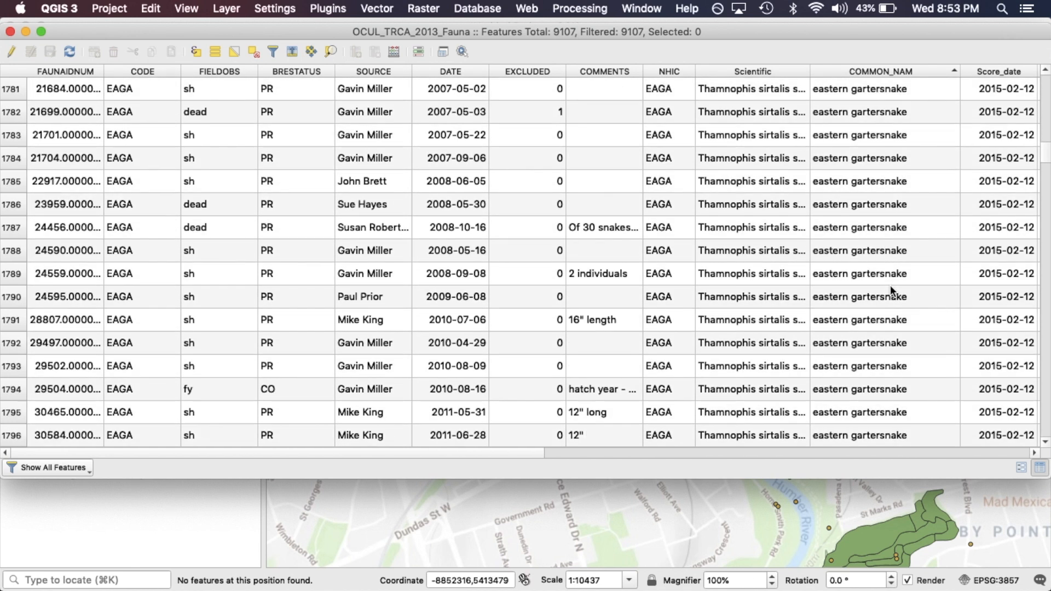
{"action": "scroll", "coordinate": [890, 291], "scroll_direction": "up", "scroll_amount": 6}
{"action": "scroll", "coordinate": [890, 291], "scroll_direction": "down", "scroll_amount": 20}
{"action": "scroll", "coordinate": [890, 291], "scroll_direction": "down", "scroll_amount": 20}
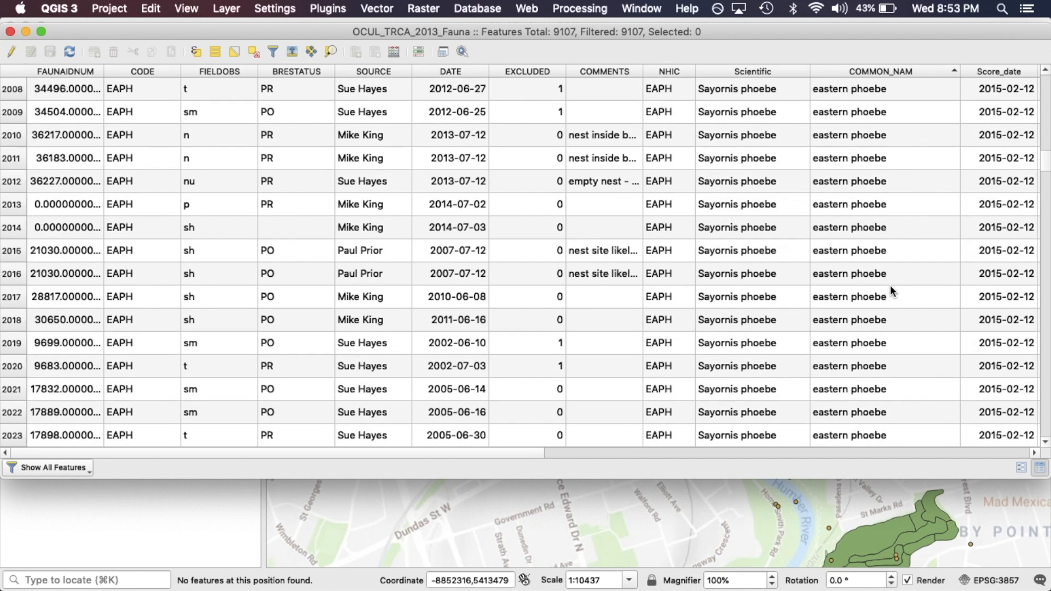
{"action": "scroll", "coordinate": [890, 290], "scroll_direction": "down", "scroll_amount": 19}
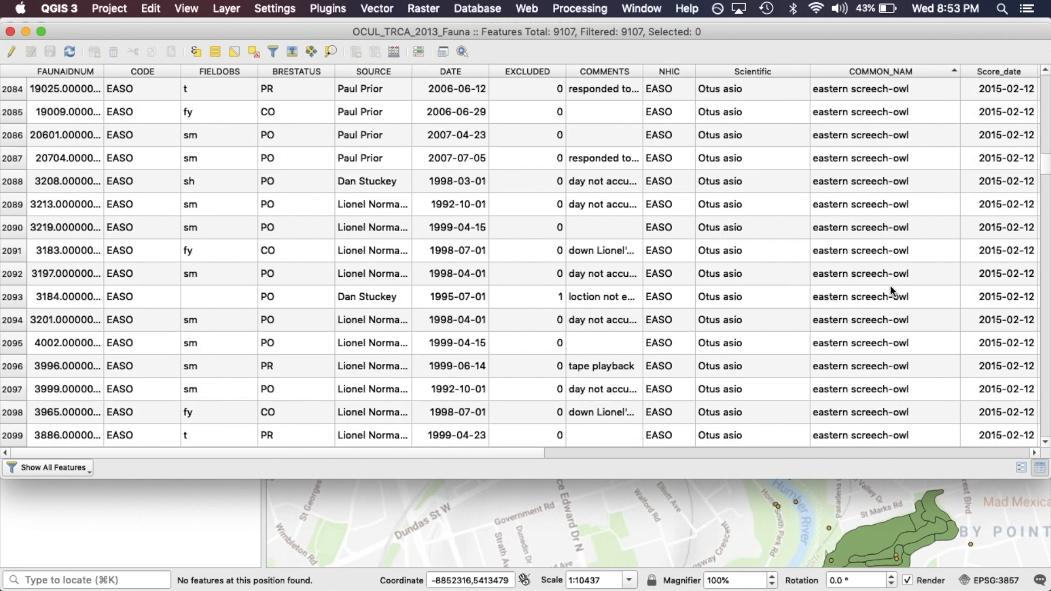
- Select the eastern screech-owl record in row 2112 of the fauna table
{"action": "scroll", "coordinate": [890, 284], "scroll_direction": "down", "scroll_amount": 10}
{"action": "scroll", "coordinate": [889, 284], "scroll_direction": "up", "scroll_amount": 3}
{"action": "left_click", "coordinate": [852, 179]}
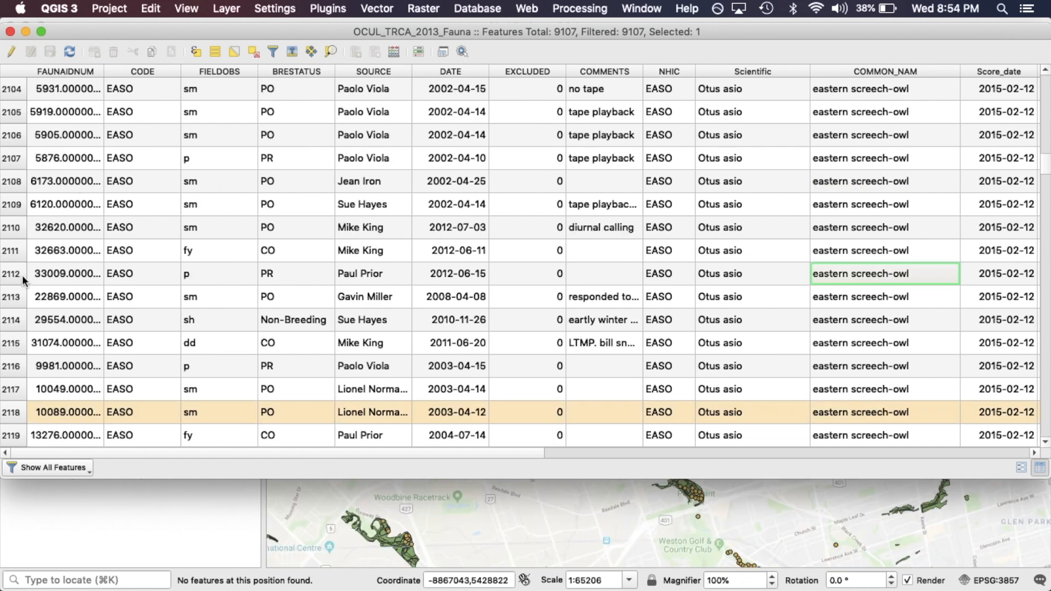
{"action": "left_click", "coordinate": [16, 275]}
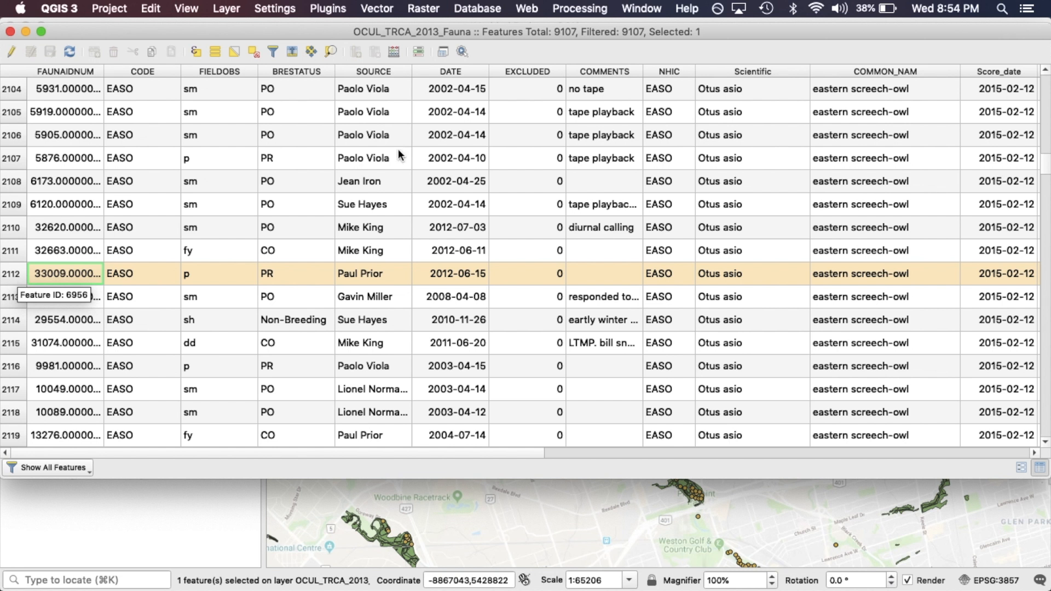
- Zoom the map to the selected eastern screech-owl record and widen the view to examine its location around Nobleton
{"action": "left_click", "coordinate": [331, 52]}
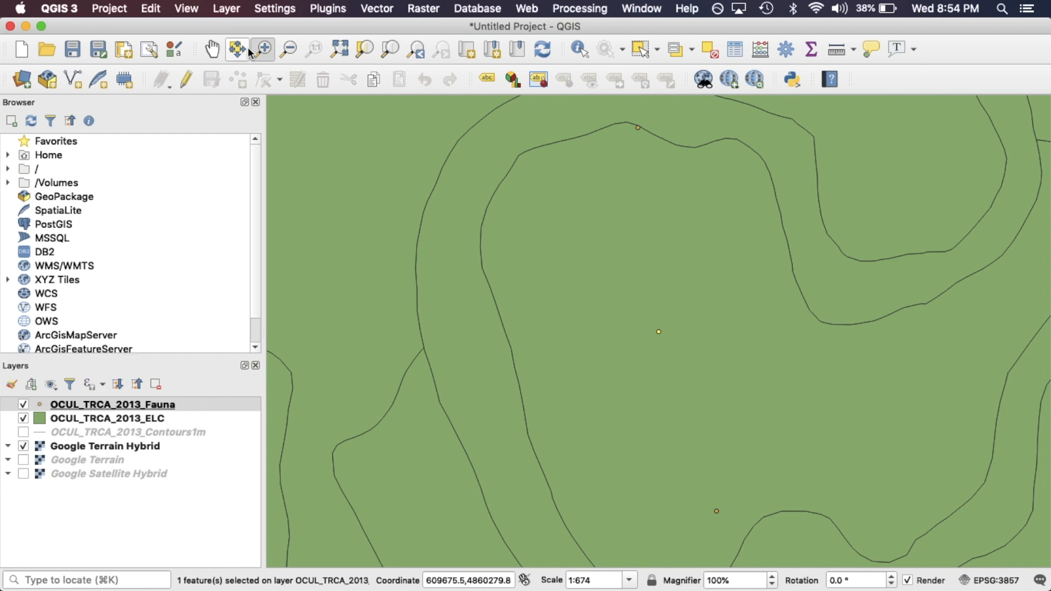
{"action": "left_click", "coordinate": [287, 53]}
{"action": "left_click", "coordinate": [563, 253]}
{"action": "left_click", "coordinate": [565, 254]}
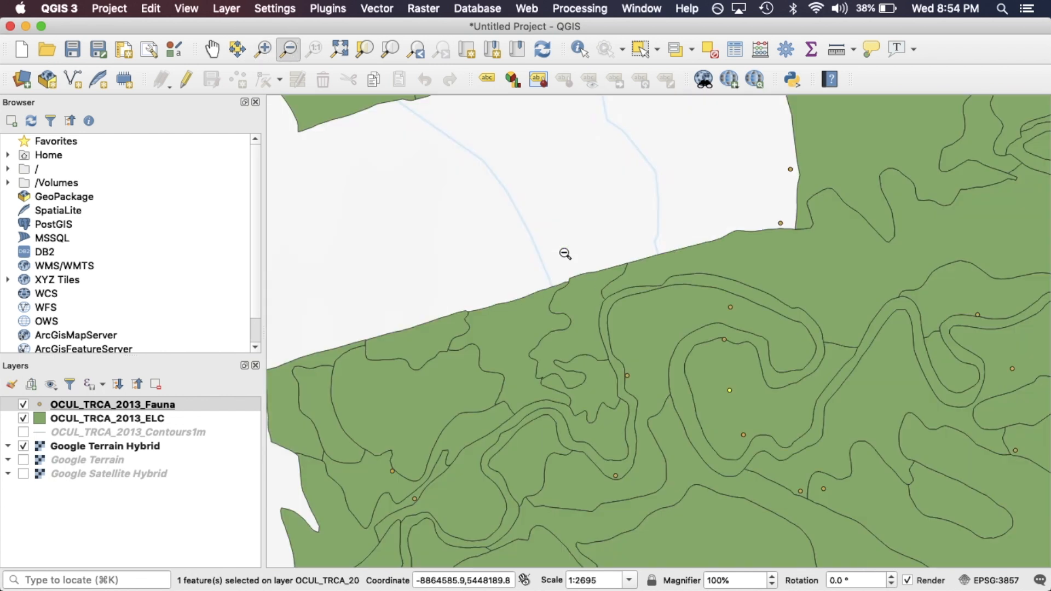
{"action": "left_click", "coordinate": [699, 359]}
{"action": "left_click", "coordinate": [699, 359]}
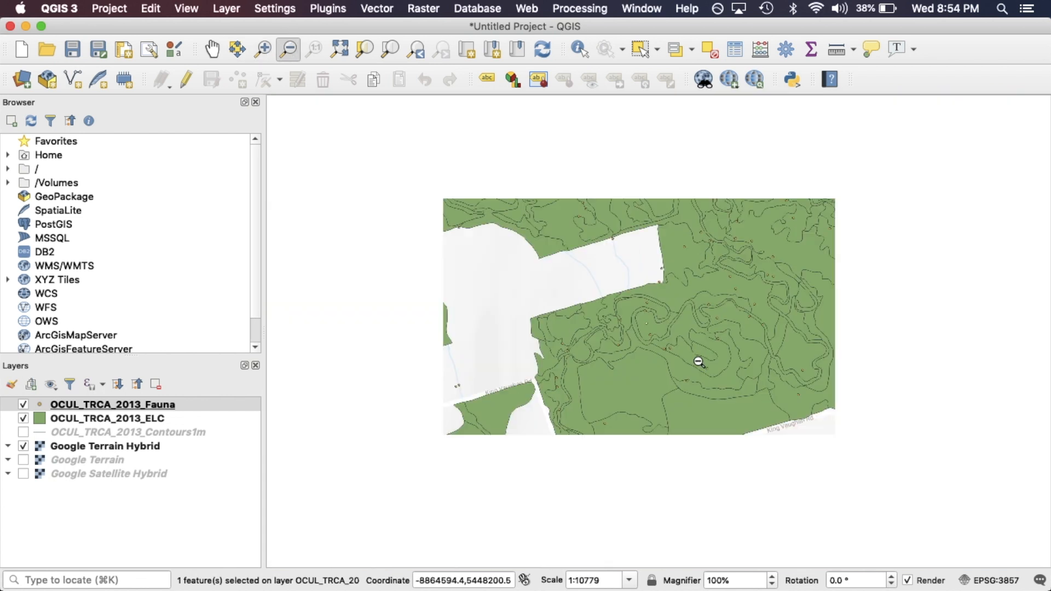
{"action": "left_click", "coordinate": [698, 361]}
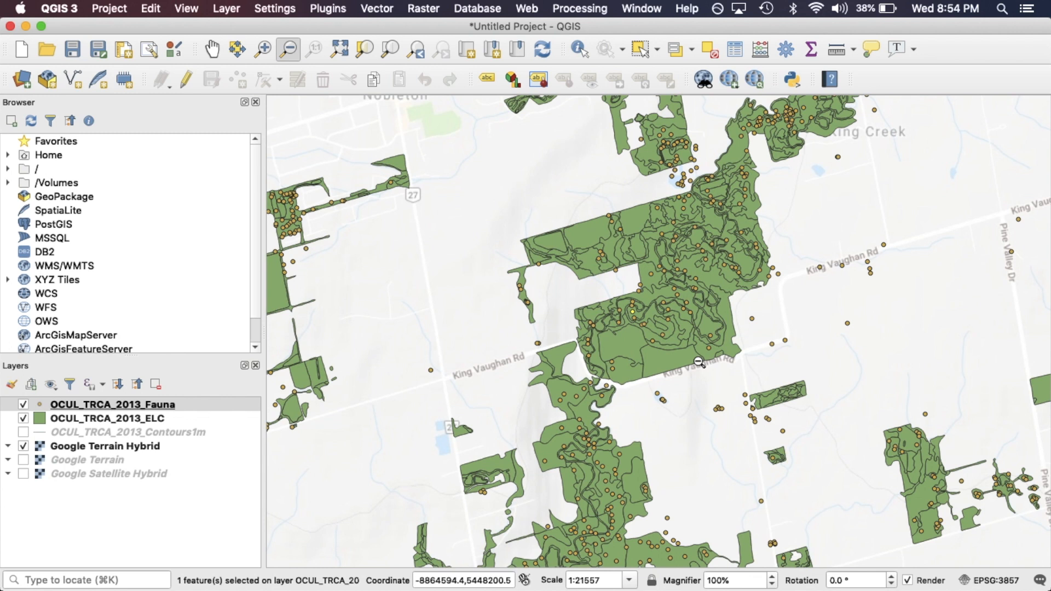
{"action": "left_click", "coordinate": [698, 361]}
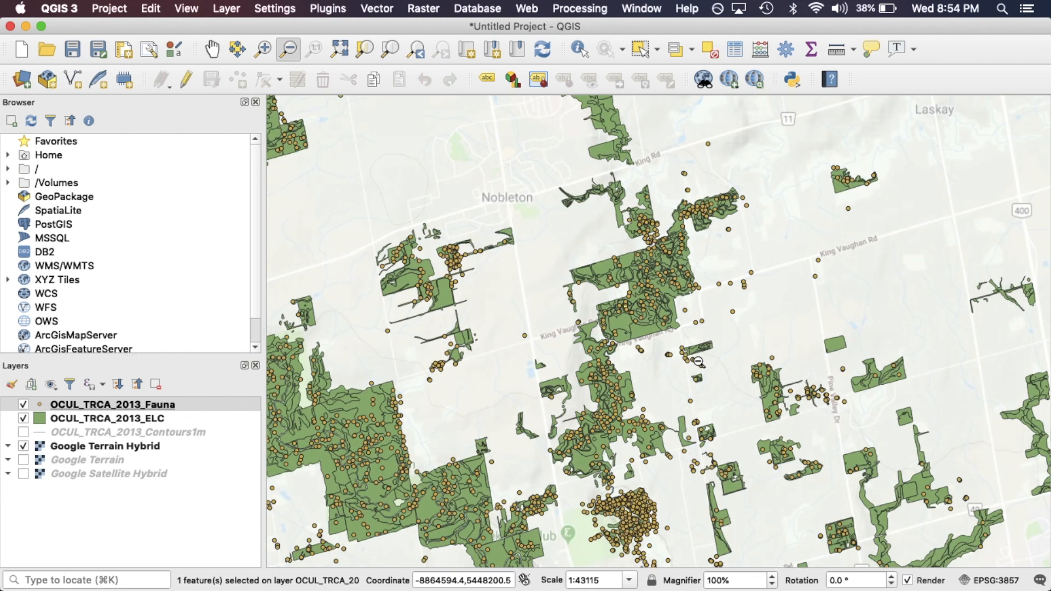
{"action": "left_click", "coordinate": [698, 362]}
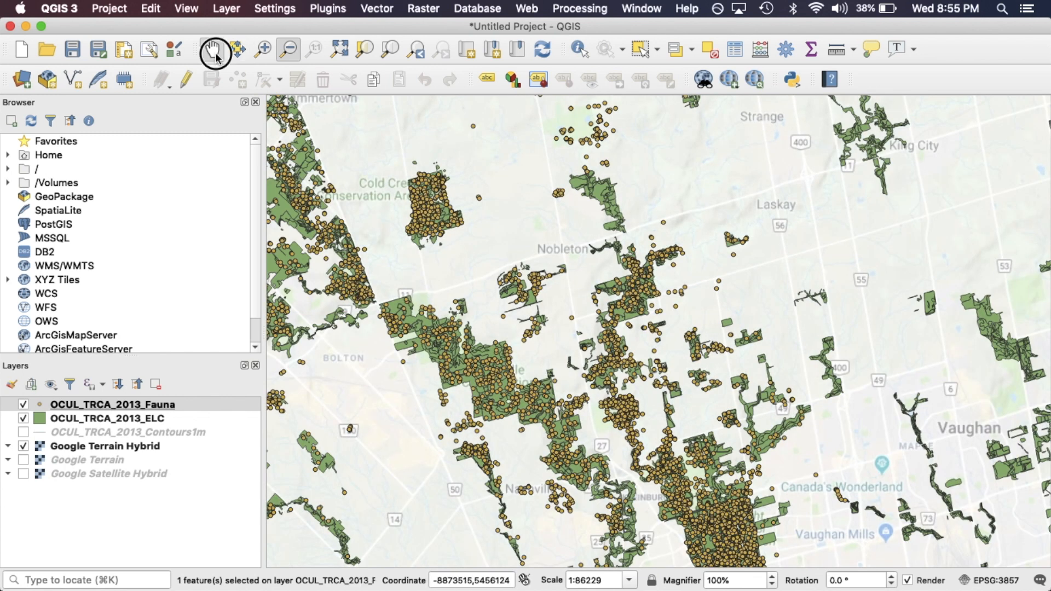
- Examine the fauna points and land parcels surrounding the selected owl record north of King Vaughan Rd
{"action": "left_click", "coordinate": [212, 49]}
{"action": "left_click_drag", "start_coordinate": [512, 248], "coordinate": [453, 202]}
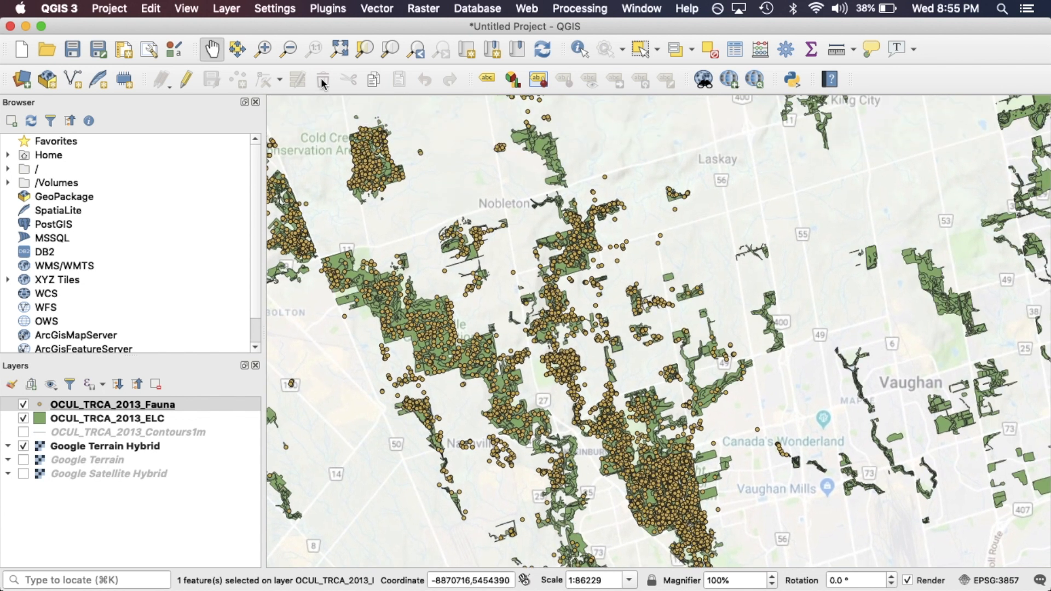
{"action": "left_click", "coordinate": [270, 51]}
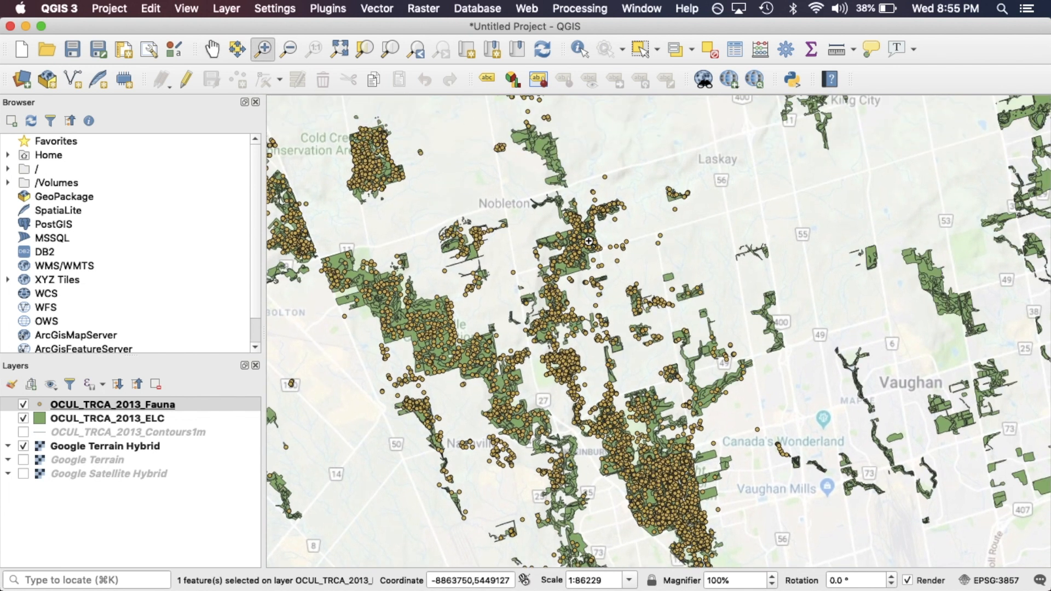
{"action": "left_click_drag", "start_coordinate": [533, 210], "coordinate": [665, 287]}
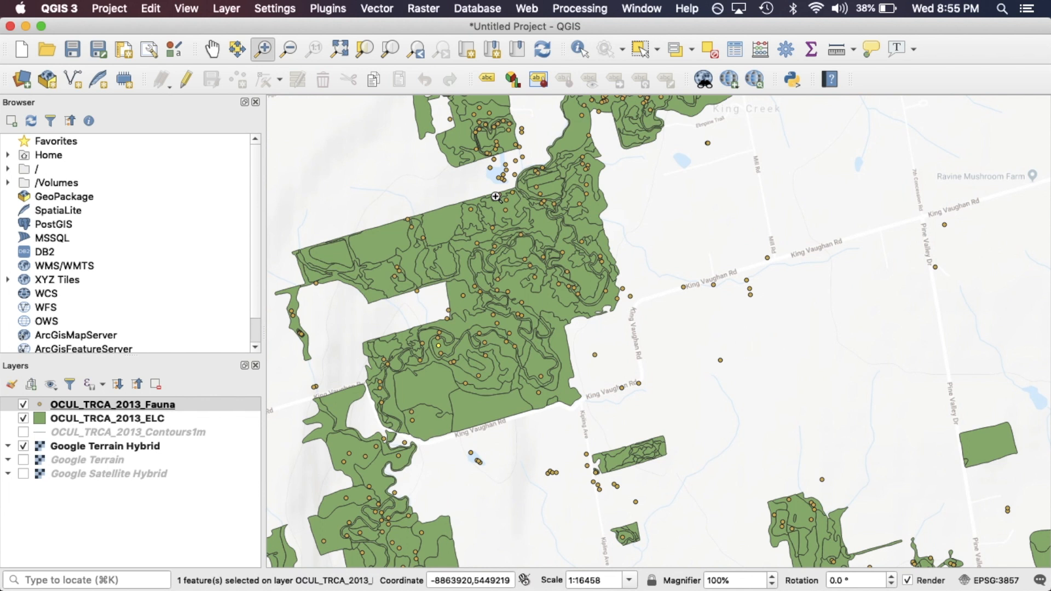
{"action": "left_click_drag", "start_coordinate": [385, 308], "coordinate": [561, 440]}
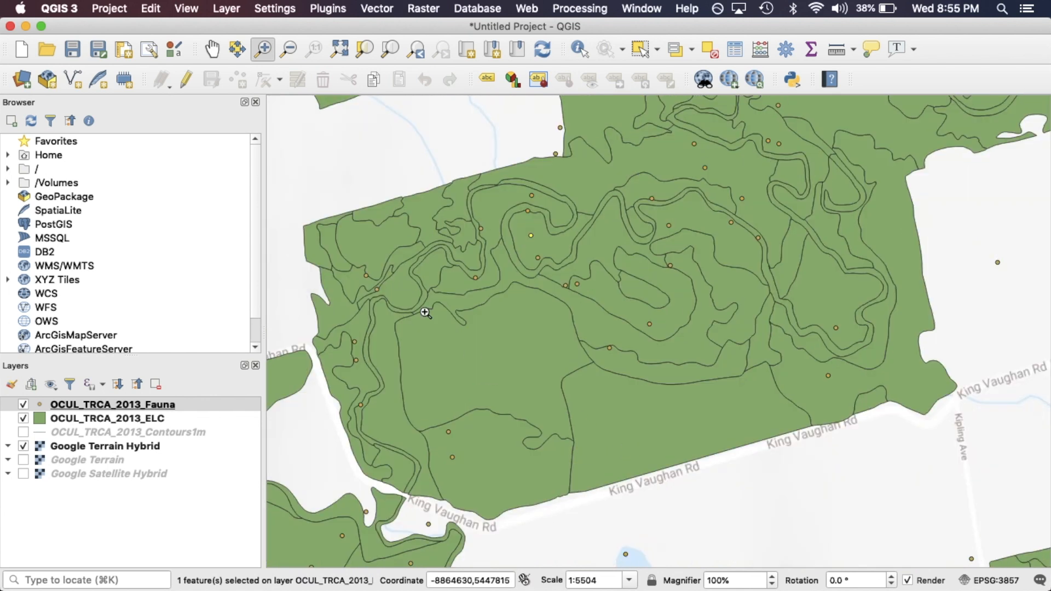
- Set the marker size of the OCUL_TRCA_2013_Fauna layer to 4 mm and apply it to the map
{"action": "right_click", "coordinate": [176, 406]}
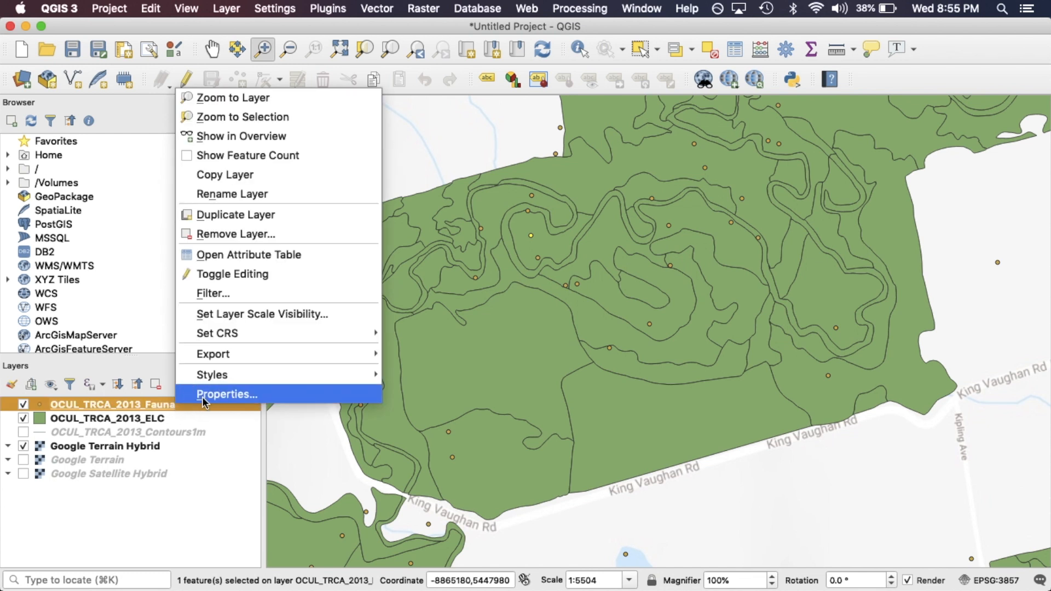
{"action": "left_click", "coordinate": [202, 395]}
{"action": "left_click_drag", "start_coordinate": [240, 253], "coordinate": [124, 251]}
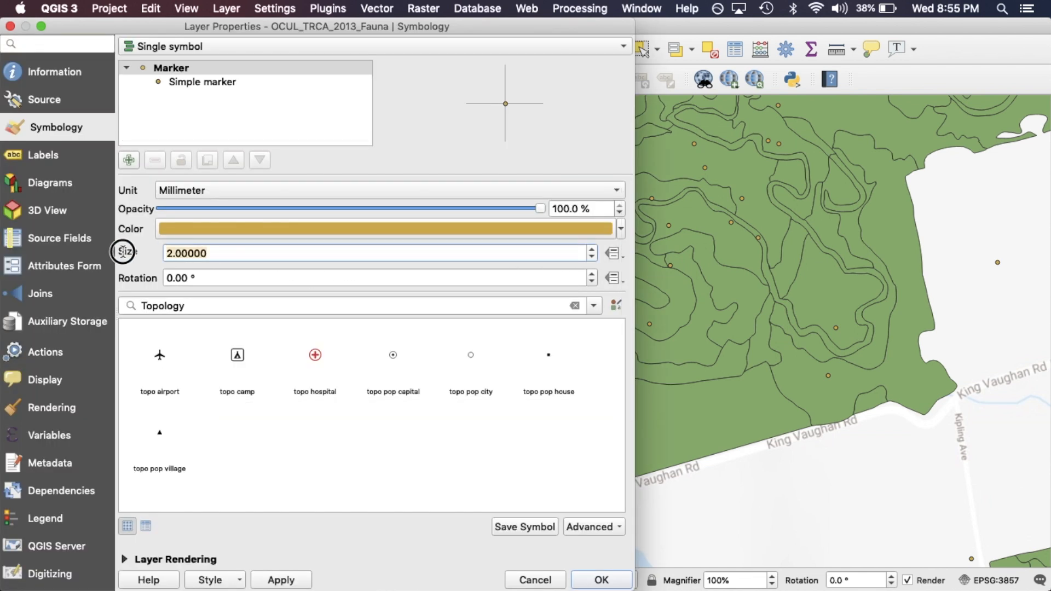
{"action": "type", "text": "4"}
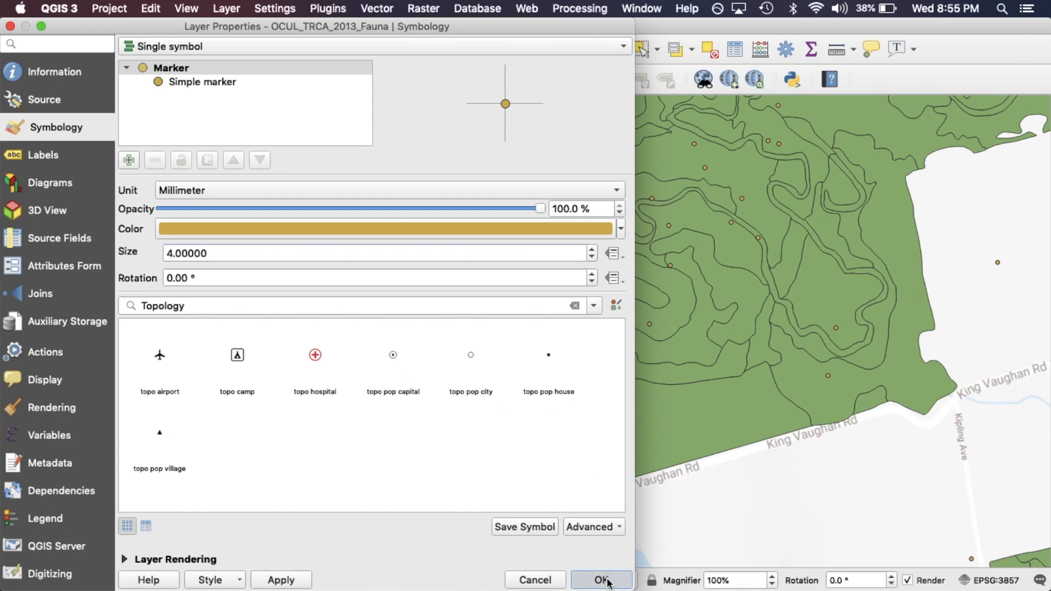
{"action": "left_click", "coordinate": [601, 579]}
{"action": "left_click", "coordinate": [212, 50]}
{"action": "left_click_drag", "start_coordinate": [474, 229], "coordinate": [480, 259]}
{"action": "left_click", "coordinate": [279, 54]}
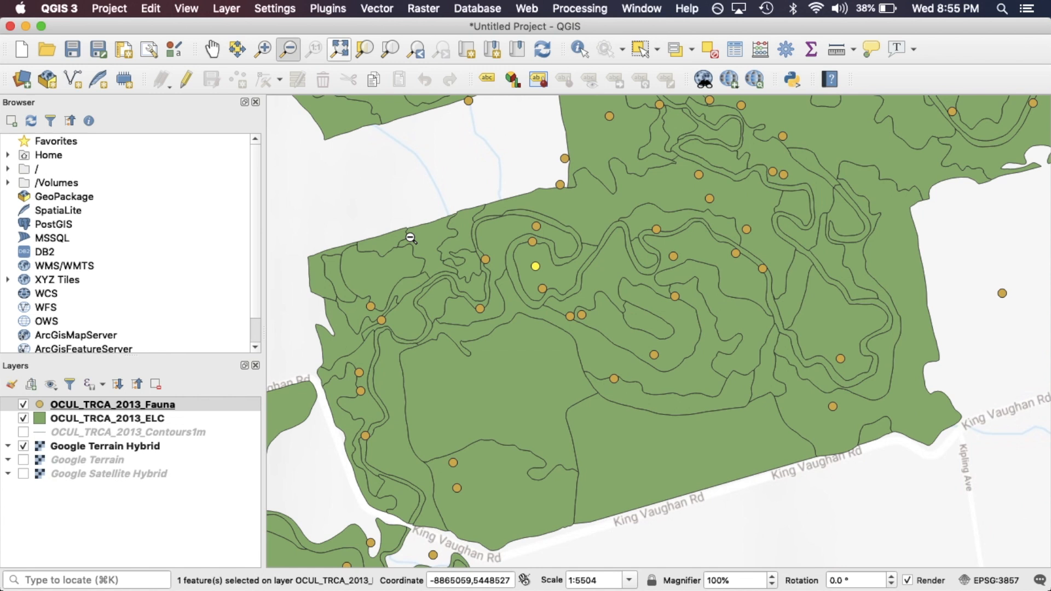
- Switch to Finder and return from the Download_GPServer folder to the TRCA 2013 folder
{"action": "key", "text": "super+Tab"}
{"action": "left_click", "coordinate": [81, 45]}
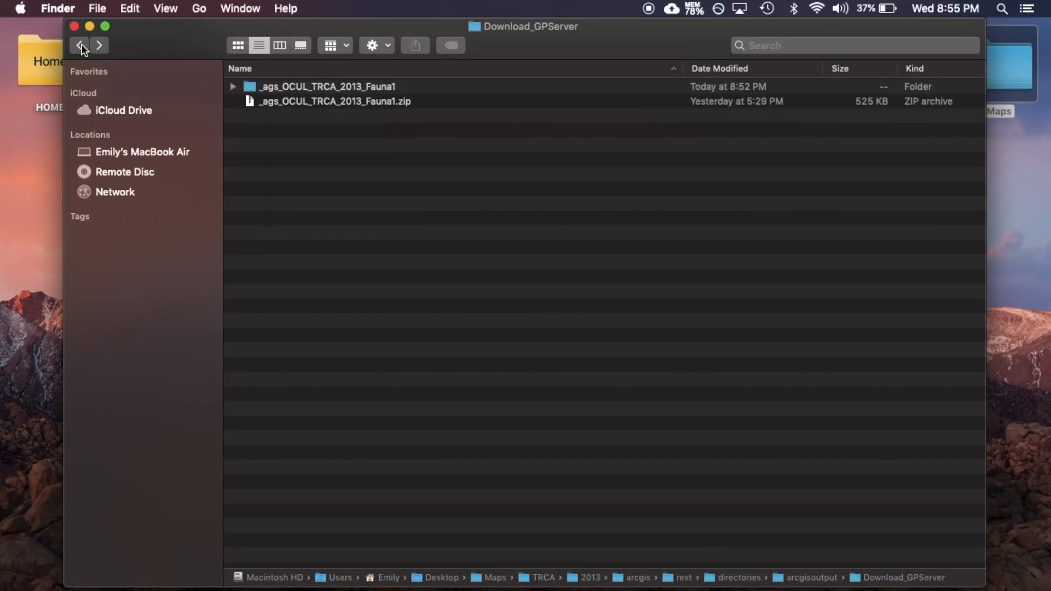
{"action": "left_click", "coordinate": [79, 45]}
{"action": "left_click", "coordinate": [80, 45]}
{"action": "left_click", "coordinate": [79, 46]}
{"action": "left_click", "coordinate": [80, 45]}
{"action": "left_click", "coordinate": [80, 46]}
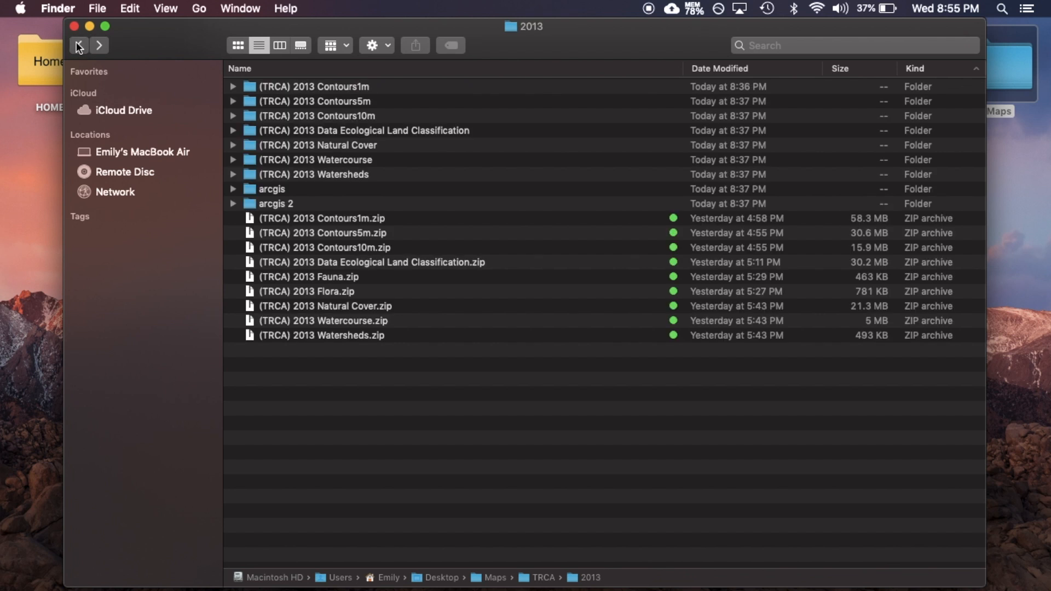
- Add OCUL_TRCA_2013_Watersheds.shp from the (TRCA) 2013 Watersheds folder to the QGIS map
{"action": "left_click", "coordinate": [279, 205]}
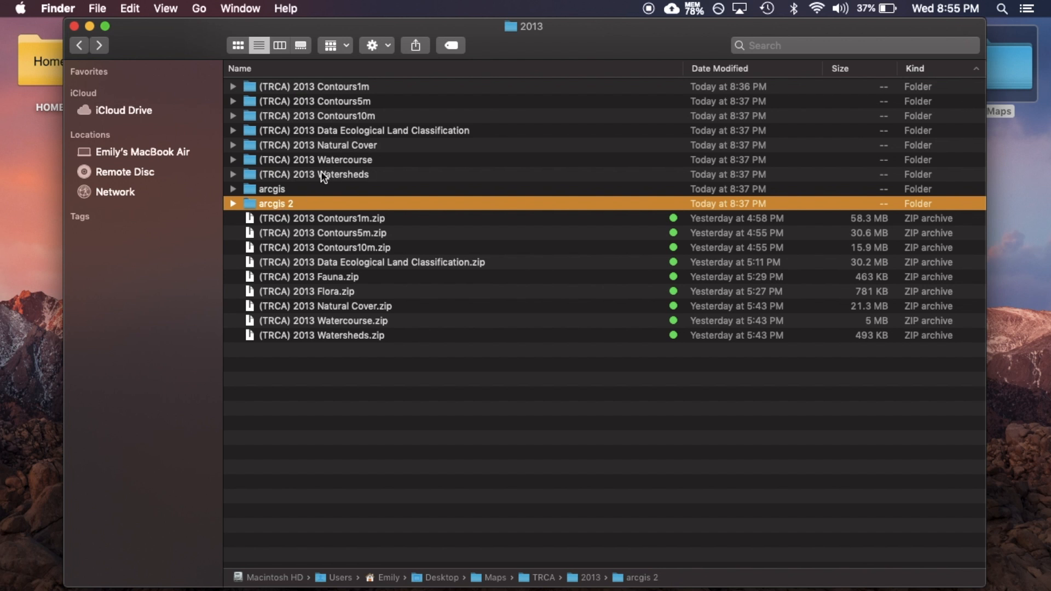
{"action": "left_click", "coordinate": [302, 158]}
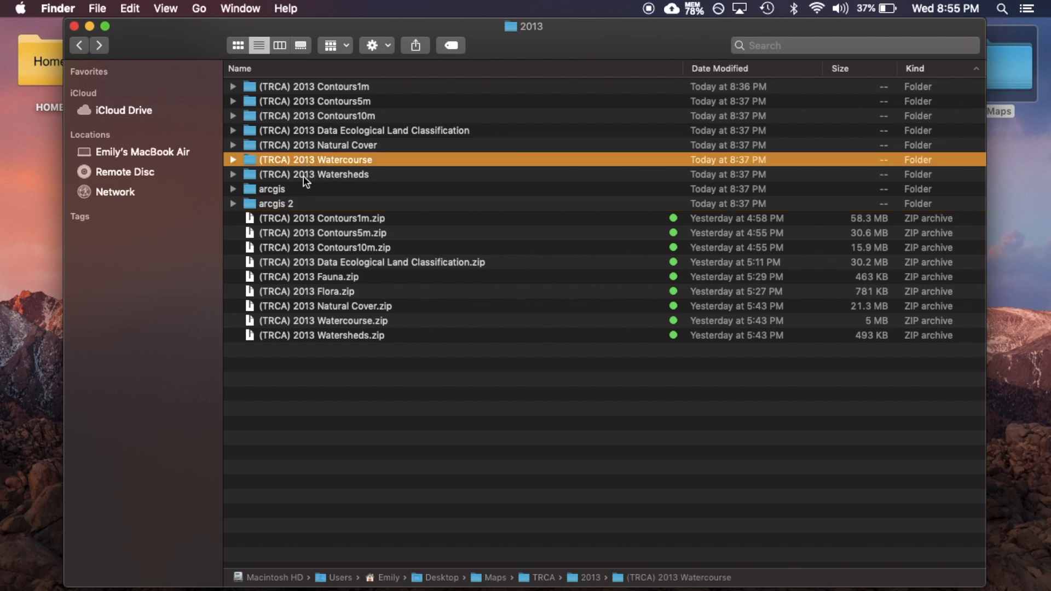
{"action": "double_click", "coordinate": [303, 176]}
{"action": "left_click_drag", "start_coordinate": [347, 174], "coordinate": [506, 361]}
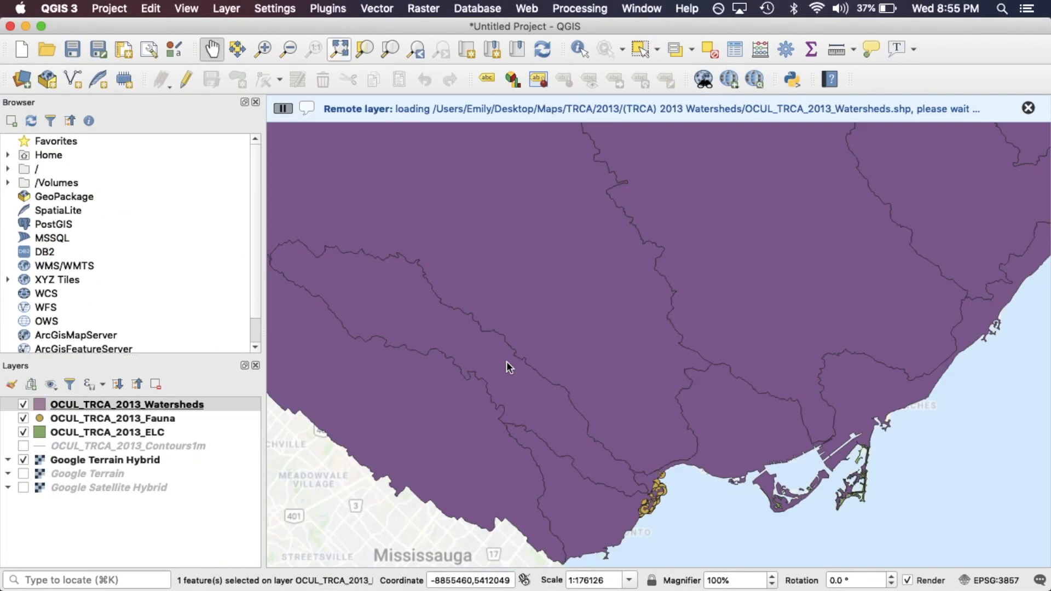
- Move the OCUL_TRCA_2013_Watersheds layer below the Fauna and ELC layers in the drawing order
{"action": "left_click", "coordinate": [288, 49]}
{"action": "left_click", "coordinate": [433, 259]}
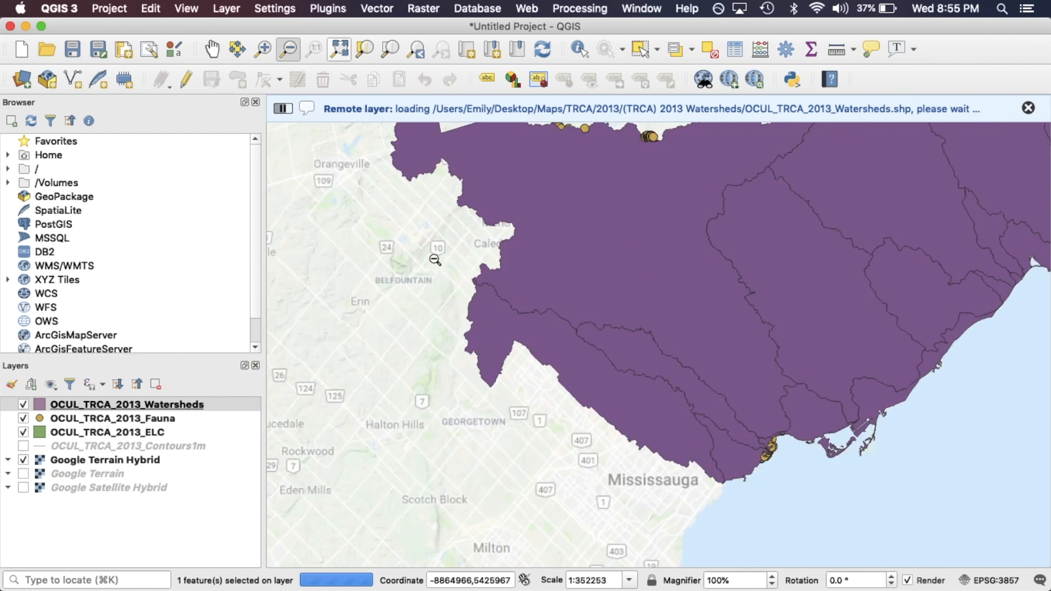
{"action": "left_click", "coordinate": [218, 54]}
{"action": "left_click_drag", "start_coordinate": [738, 349], "coordinate": [579, 395]}
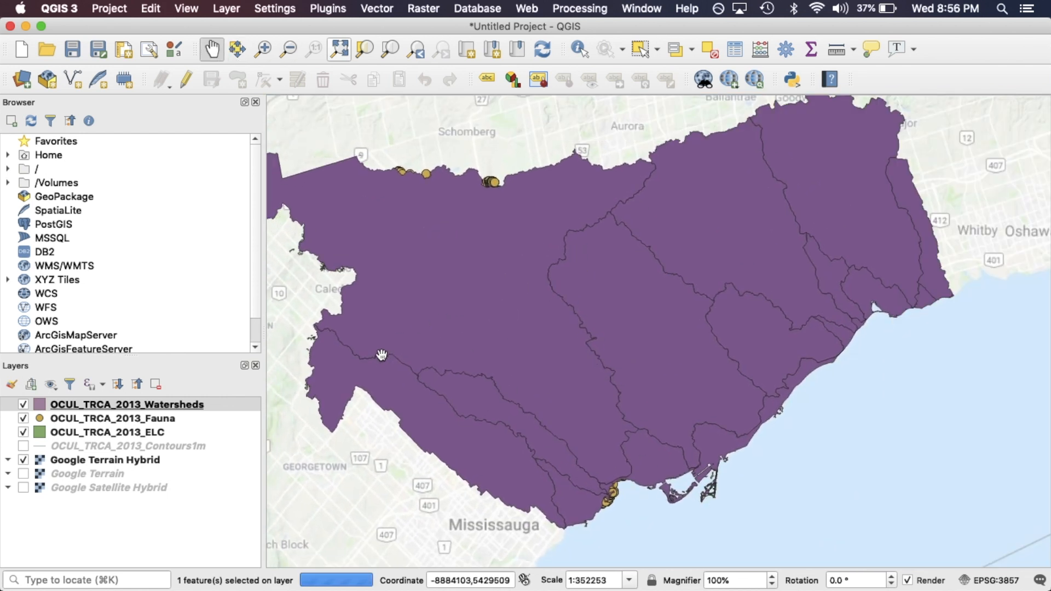
{"action": "left_click_drag", "start_coordinate": [129, 404], "coordinate": [129, 440]}
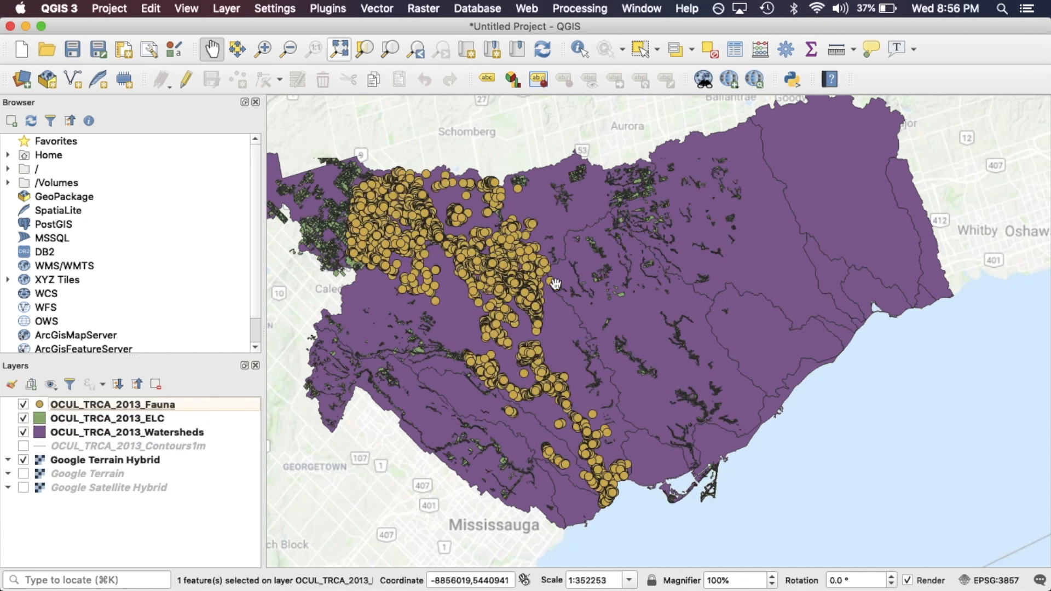
- Switch to Finder and add OCUL_TRCA_2013_Watercourse.shp from the (TRCA) 2013 Watercourse folder to the QGIS map
{"action": "key", "text": "ctrl+Right"}
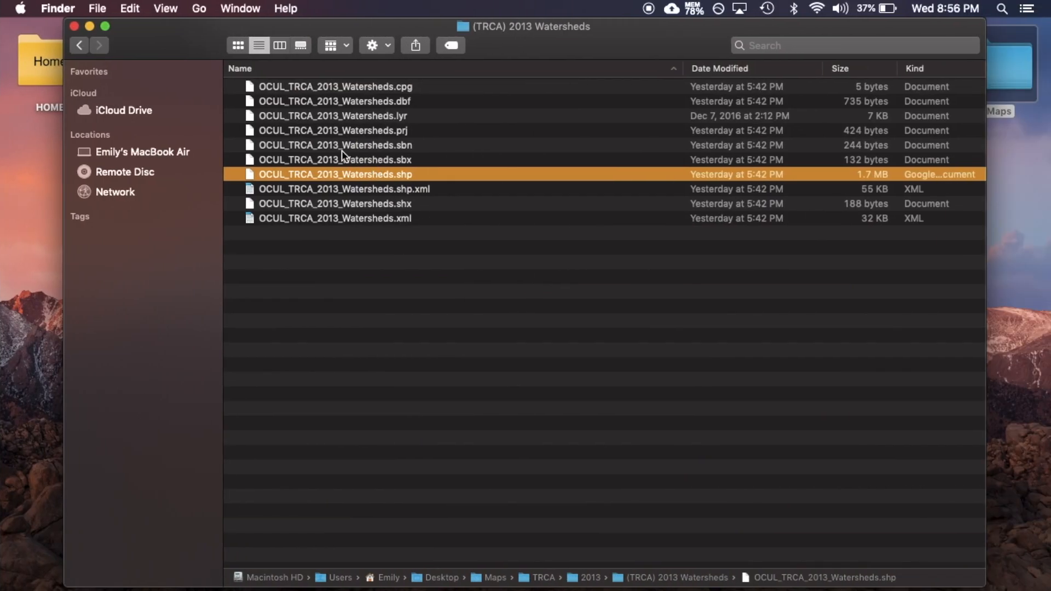
{"action": "left_click", "coordinate": [79, 46]}
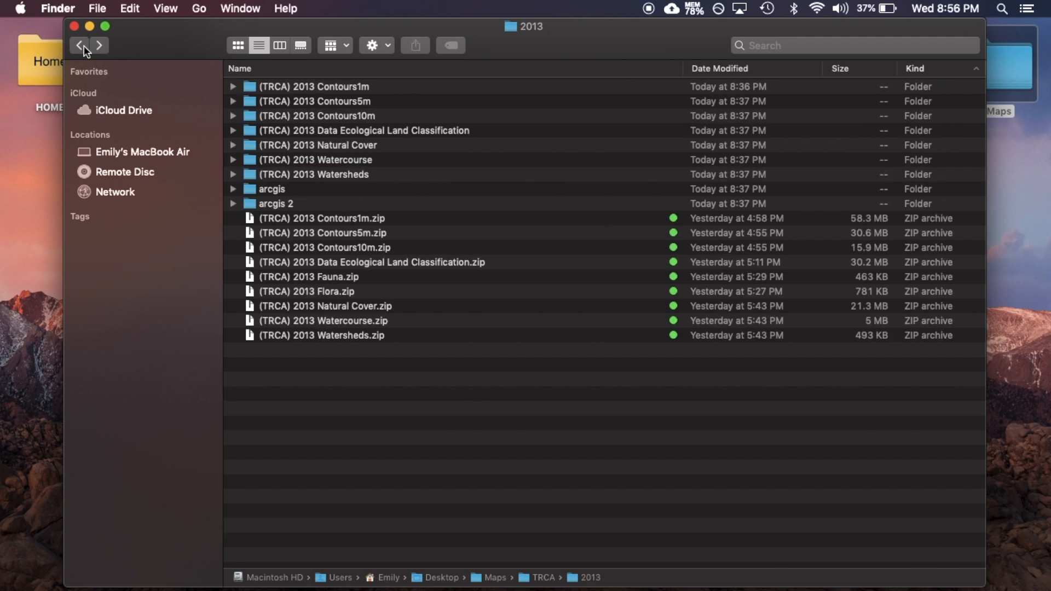
{"action": "double_click", "coordinate": [317, 159]}
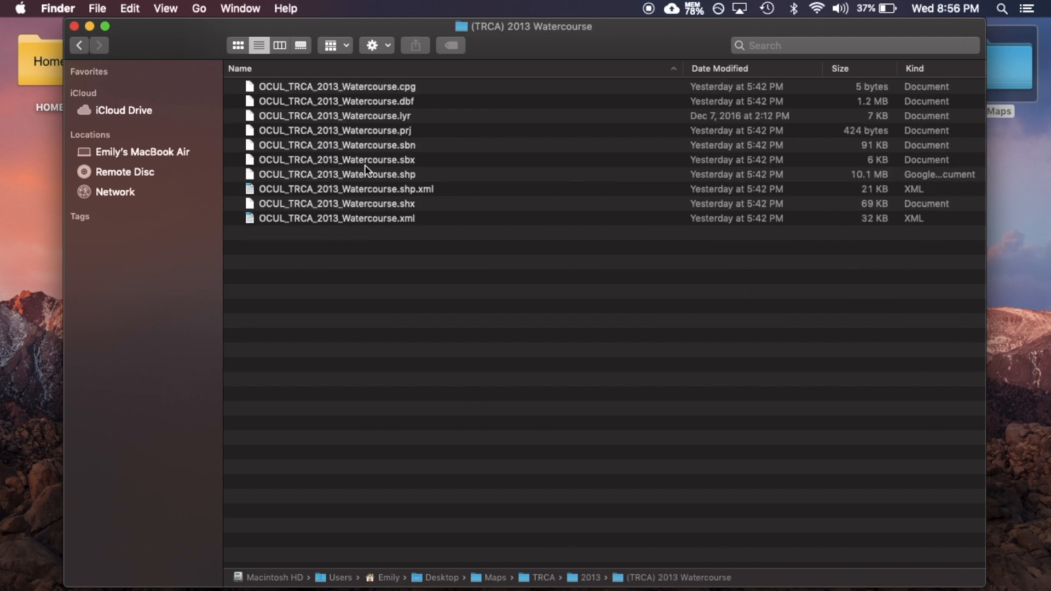
{"action": "mouse_move", "coordinate": [355, 175]}
{"action": "left_mouse_down"}
{"action": "mouse_move", "coordinate": [2, 213]}
{"action": "mouse_move", "coordinate": [567, 336]}
{"action": "left_mouse_up"}
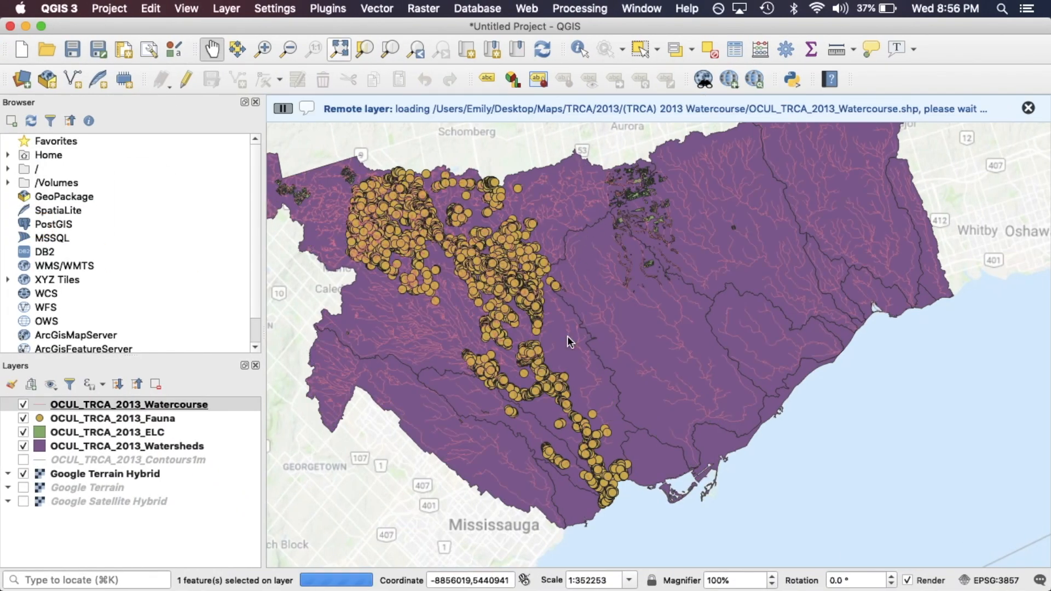
- Hide the OCUL_TRCA_2013_Watersheds layer and view the watercourses over the basemap around Etobicoke and Toronto
{"action": "left_click", "coordinate": [263, 48]}
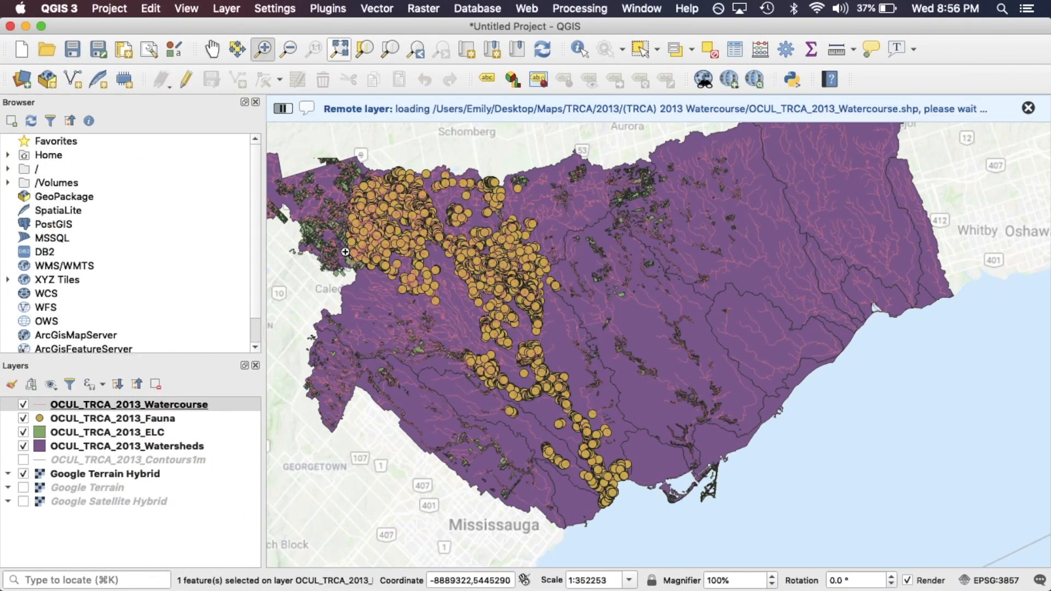
{"action": "left_click_drag", "start_coordinate": [374, 227], "coordinate": [611, 384]}
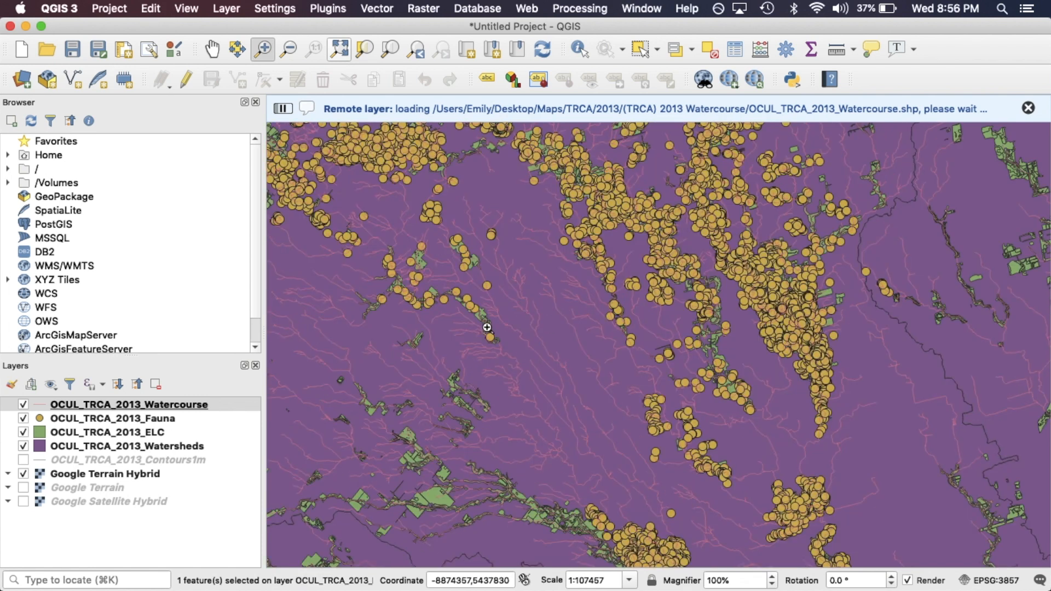
{"action": "left_click", "coordinate": [212, 49]}
{"action": "left_click_drag", "start_coordinate": [629, 458], "coordinate": [347, 179]}
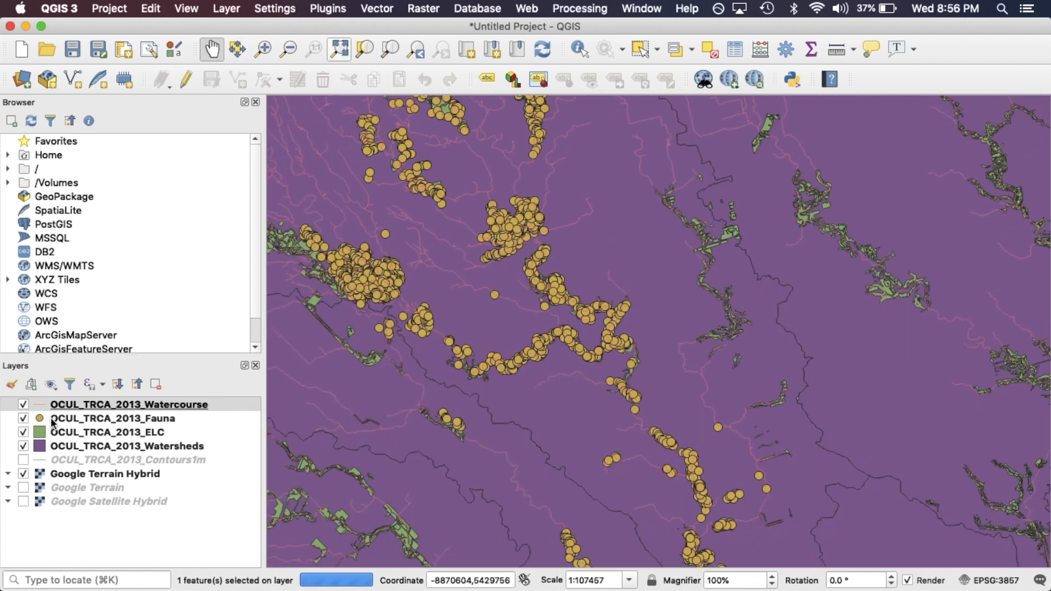
{"action": "left_click", "coordinate": [23, 446]}
{"action": "left_click_drag", "start_coordinate": [587, 480], "coordinate": [597, 302]}
{"action": "left_click_drag", "start_coordinate": [465, 241], "coordinate": [574, 452]}
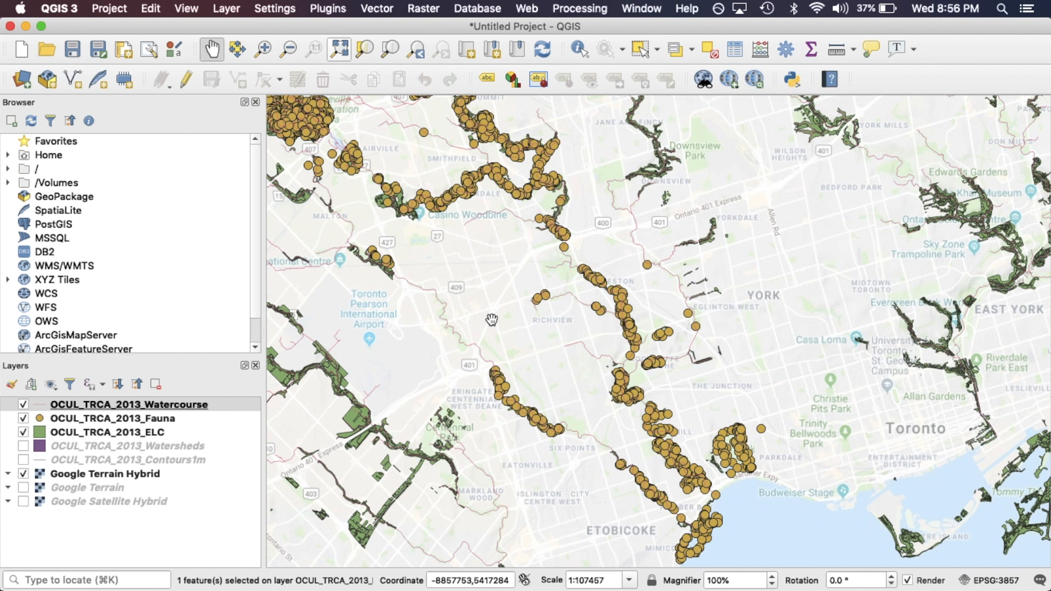
- Style the OCUL_TRCA_2013_Watercourse lines with a 4 mm width and the blue colour #0a0eff
{"action": "right_click", "coordinate": [215, 405]}
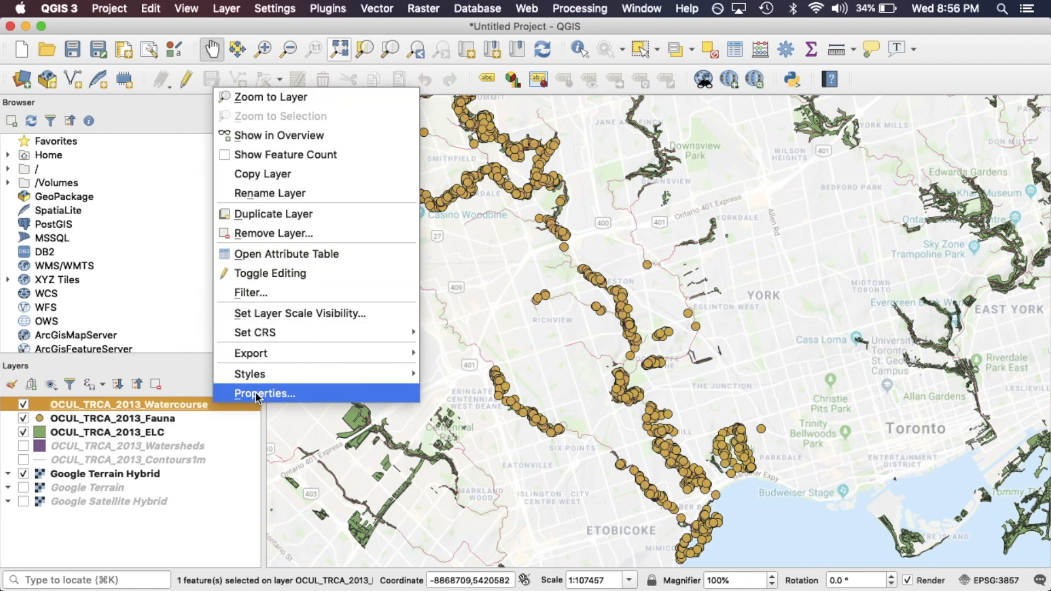
{"action": "left_click", "coordinate": [289, 395]}
{"action": "left_click_drag", "start_coordinate": [224, 259], "coordinate": [123, 262]}
{"action": "type", "text": "4"}
{"action": "left_click", "coordinate": [284, 229]}
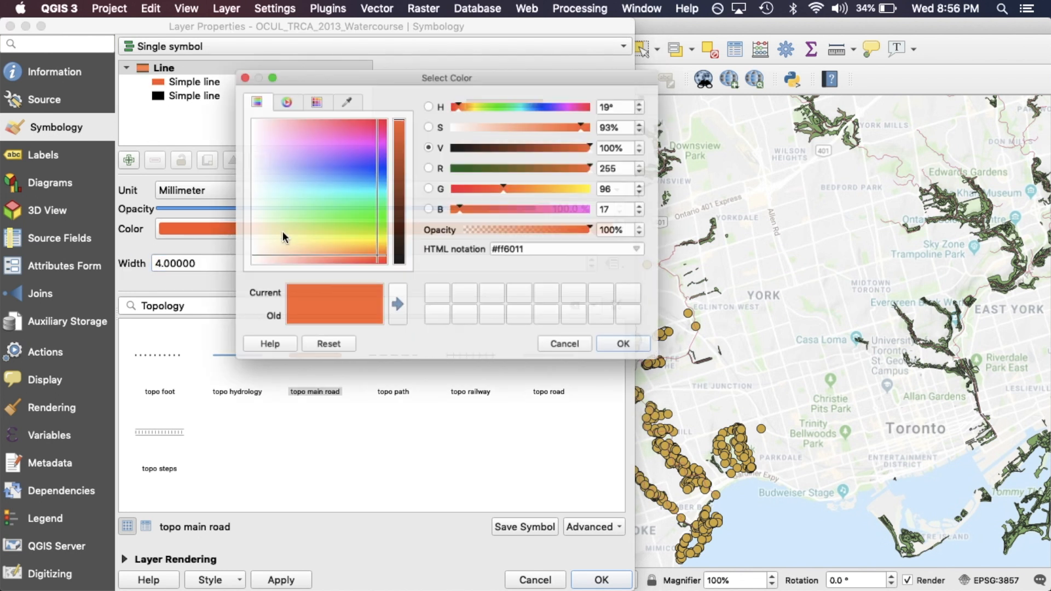
{"action": "left_click_drag", "start_coordinate": [359, 194], "coordinate": [376, 161]}
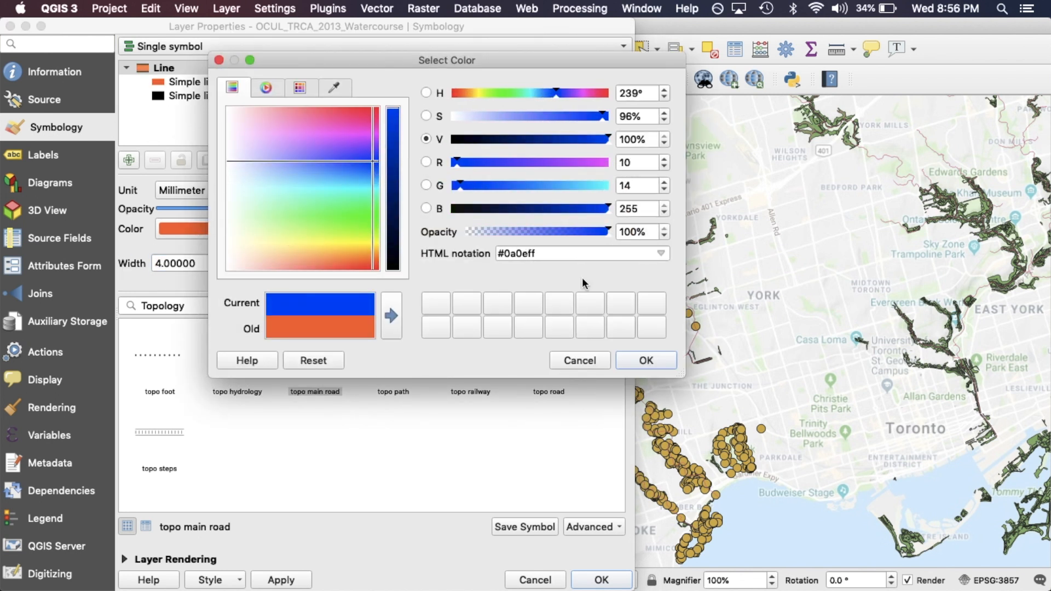
{"action": "left_click", "coordinate": [632, 361]}
{"action": "left_click", "coordinate": [602, 579]}
- Examine the restyled watercourse lines across the Toronto area at several map scales
{"action": "left_click", "coordinate": [288, 49]}
{"action": "left_click", "coordinate": [516, 256]}
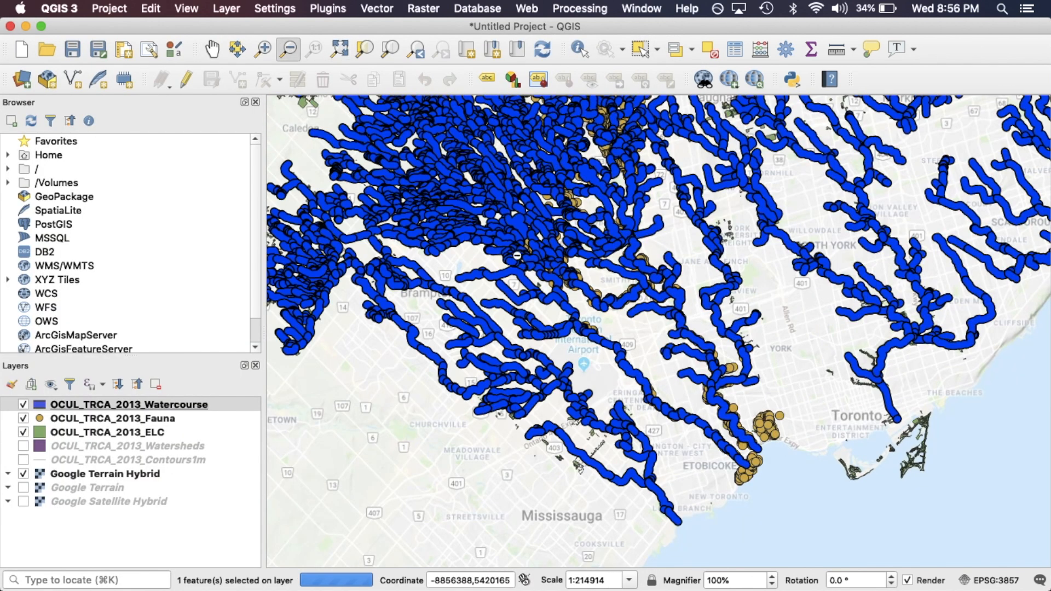
{"action": "left_click", "coordinate": [263, 49]}
{"action": "left_click_drag", "start_coordinate": [637, 306], "coordinate": [813, 491]}
{"action": "left_click_drag", "start_coordinate": [504, 181], "coordinate": [821, 463]}
{"action": "left_click", "coordinate": [289, 49]}
{"action": "left_click", "coordinate": [334, 126]}
{"action": "left_click", "coordinate": [334, 127]}
- Switch to Finder and add OCUL_TRCA_2013_NaturalCover.shp from the (TRCA) 2013 Natural Cover folder to the QGIS map
{"action": "key", "text": "ctrl+Right"}
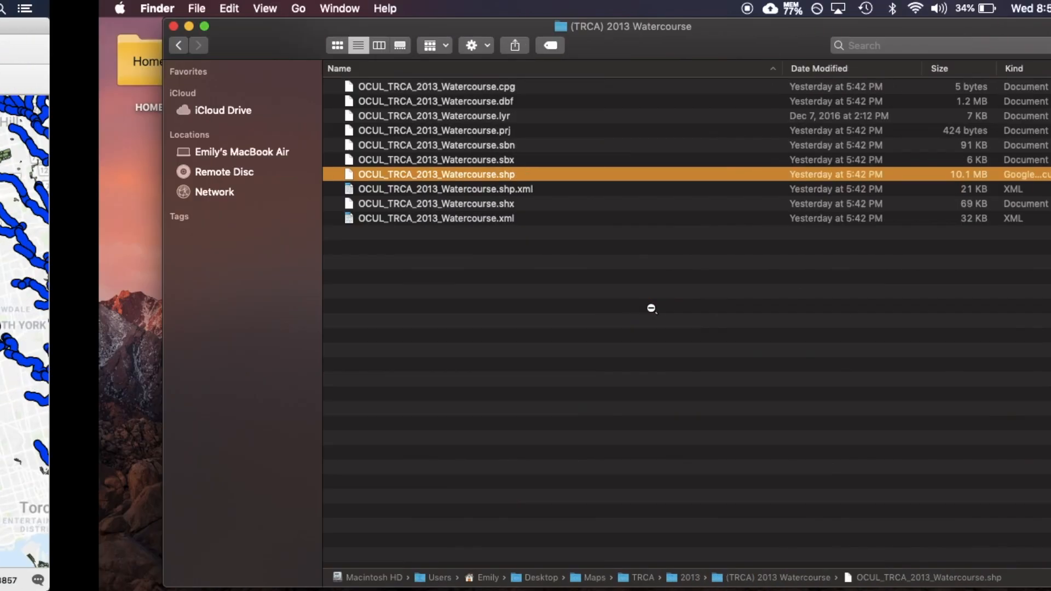
{"action": "left_click", "coordinate": [79, 46]}
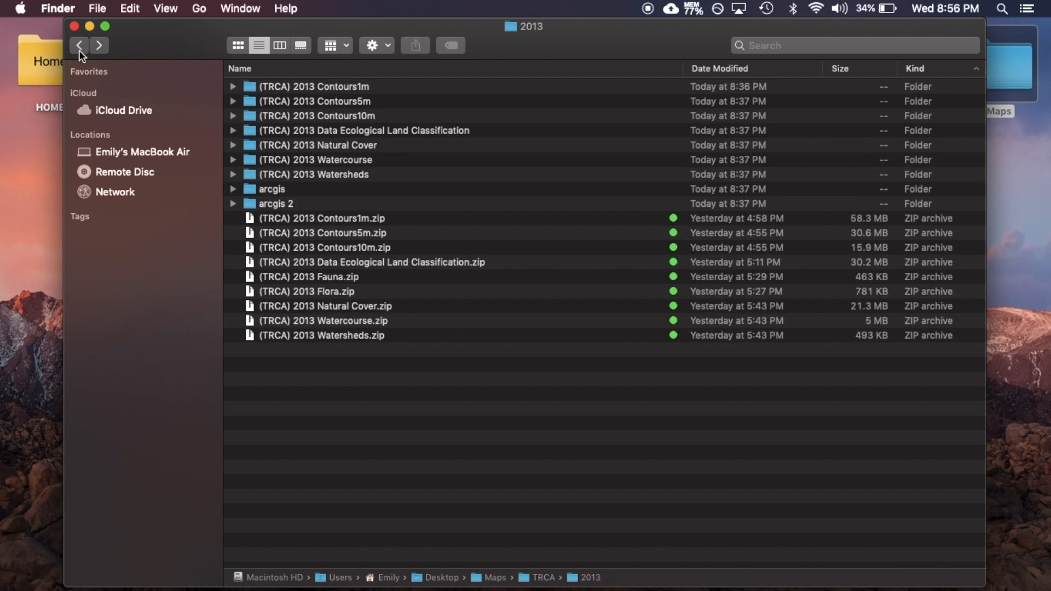
{"action": "double_click", "coordinate": [353, 145]}
{"action": "left_click", "coordinate": [350, 174]}
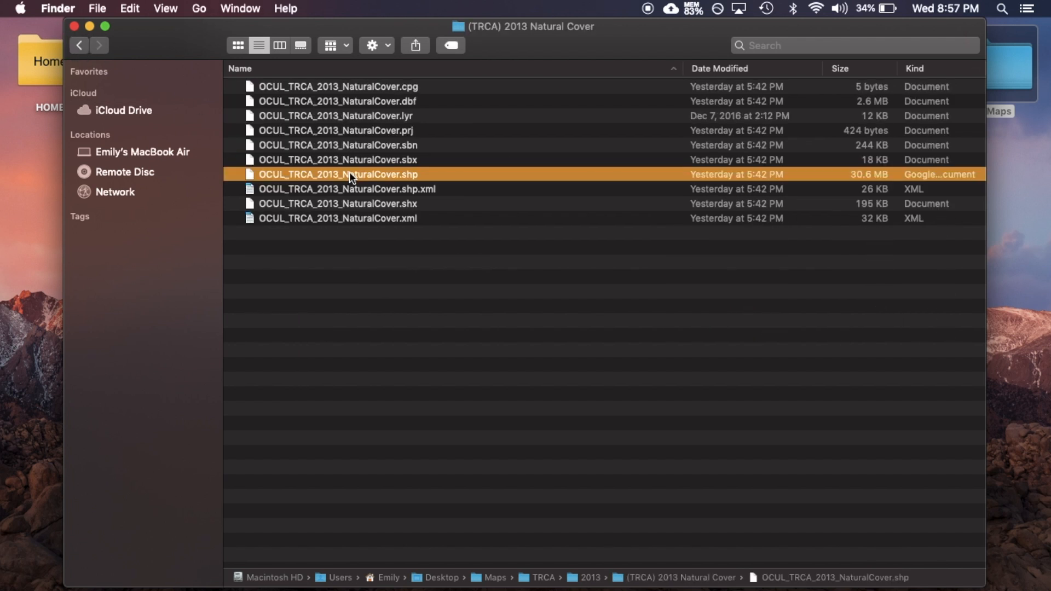
{"action": "left_click_drag", "start_coordinate": [349, 174], "coordinate": [662, 362]}
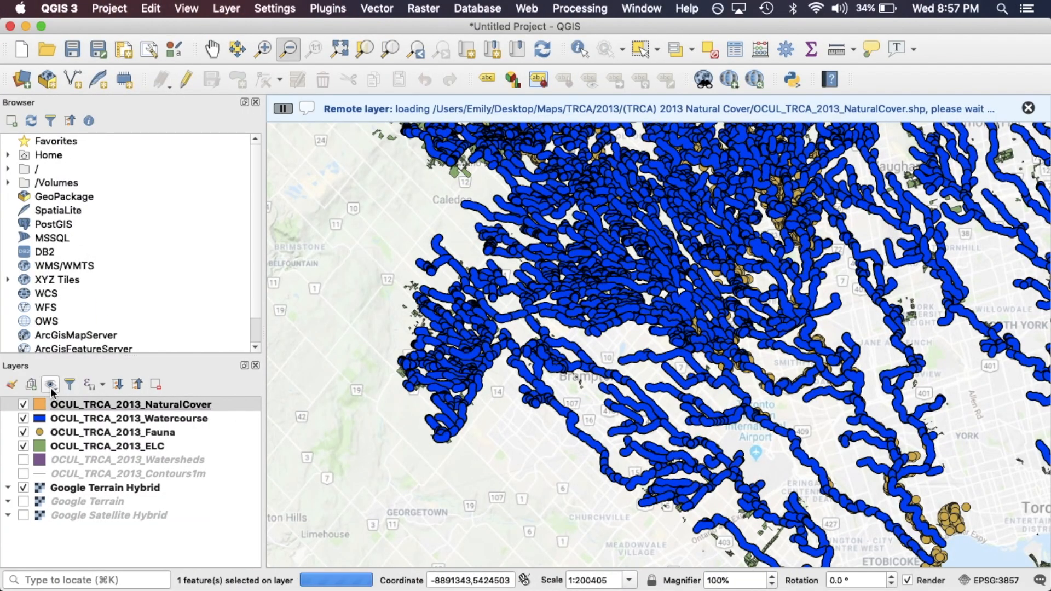
- Hide the OCUL_TRCA_2013_Watercourse and OCUL_TRCA_2013_Fauna layers and view the natural cover polygons in west Toronto up close
{"action": "left_click", "coordinate": [23, 418]}
{"action": "left_click", "coordinate": [23, 432]}
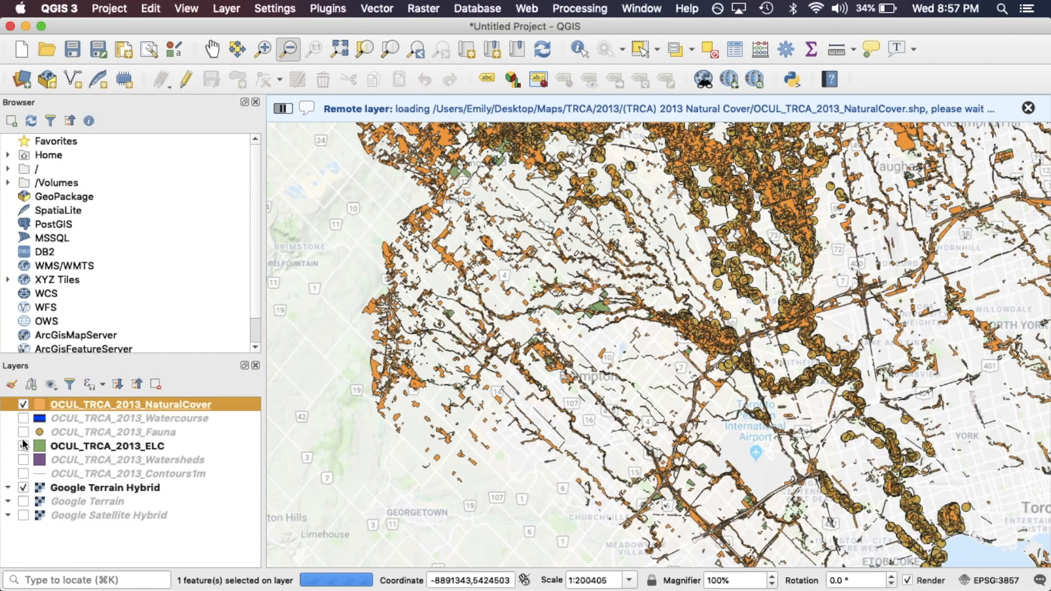
{"action": "left_click", "coordinate": [212, 48]}
{"action": "left_click_drag", "start_coordinate": [710, 391], "coordinate": [388, 230]}
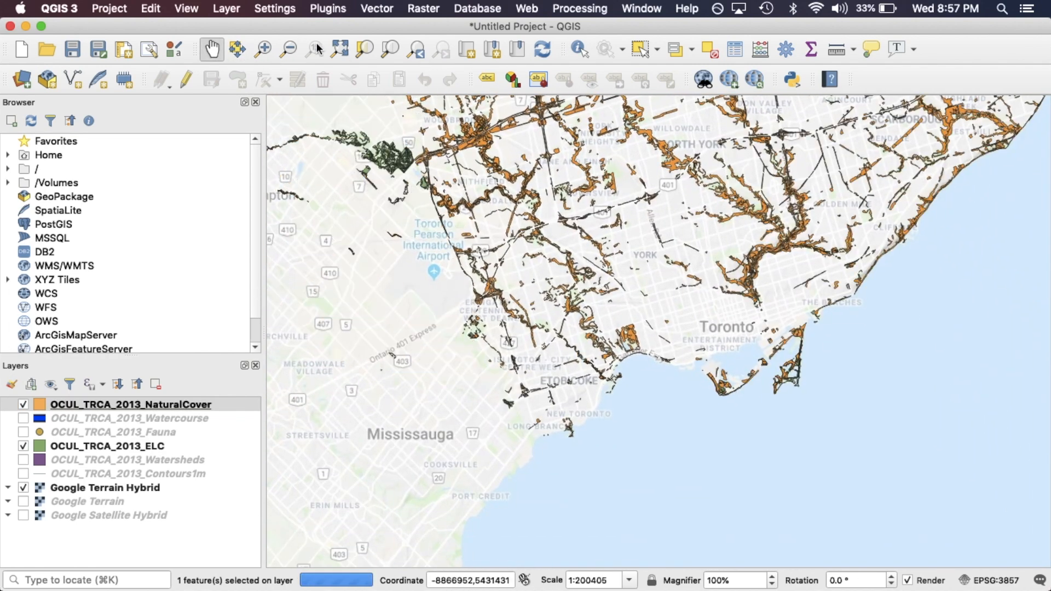
{"action": "left_click", "coordinate": [263, 49]}
{"action": "left_click_drag", "start_coordinate": [508, 223], "coordinate": [684, 368]}
{"action": "left_click_drag", "start_coordinate": [410, 177], "coordinate": [837, 454]}
{"action": "left_click_drag", "start_coordinate": [435, 153], "coordinate": [939, 528]}
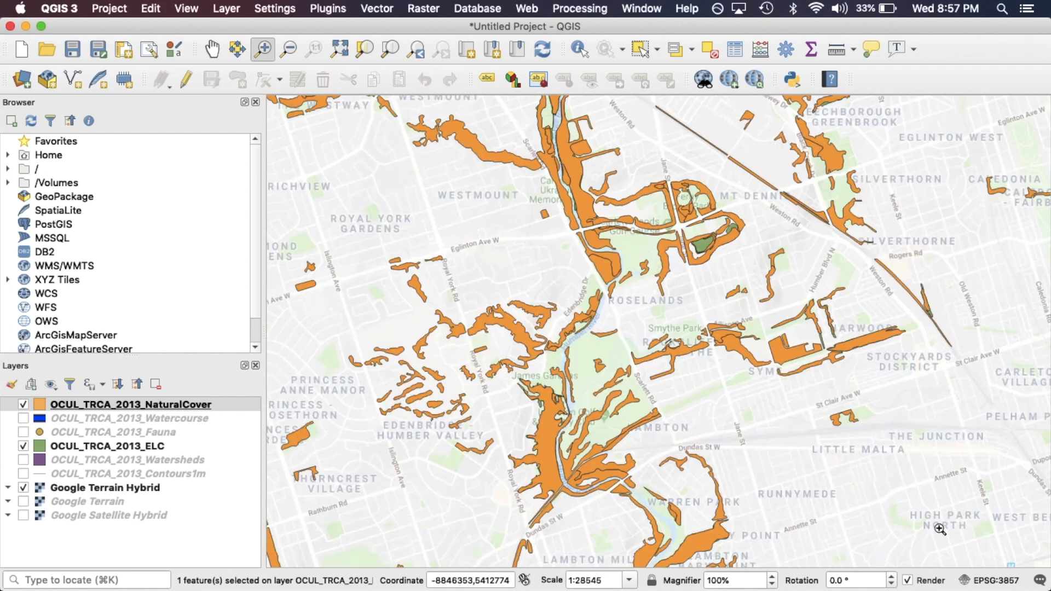
- Replace the Google Terrain Hybrid basemap with Google Satellite Hybrid and view the natural cover around Scarlett Woods Golf Course
{"action": "left_click", "coordinate": [212, 50]}
{"action": "left_click_drag", "start_coordinate": [565, 237], "coordinate": [540, 440]}
{"action": "left_click", "coordinate": [23, 488]}
{"action": "left_click", "coordinate": [23, 515]}
{"action": "left_click_drag", "start_coordinate": [362, 444], "coordinate": [381, 328]}
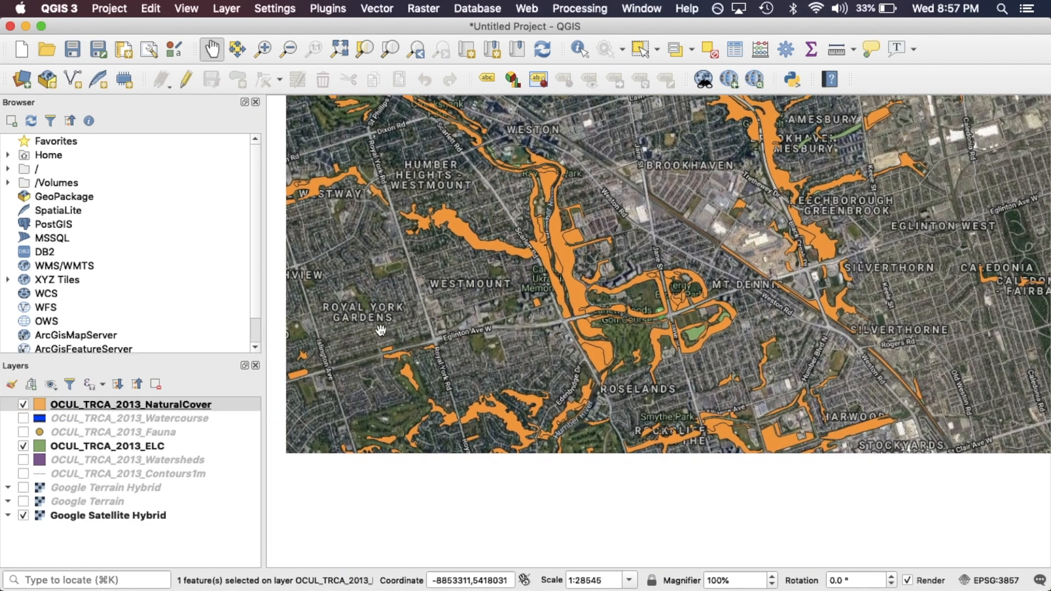
{"action": "left_click", "coordinate": [263, 49]}
{"action": "left_click_drag", "start_coordinate": [538, 228], "coordinate": [837, 398]}
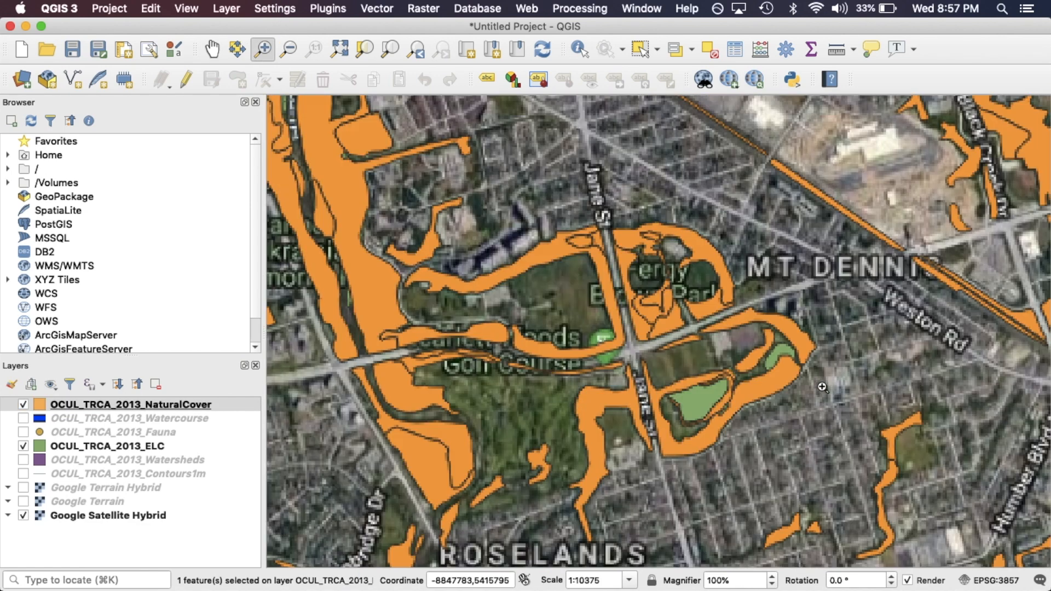
{"action": "left_click_drag", "start_coordinate": [295, 267], "coordinate": [568, 379]}
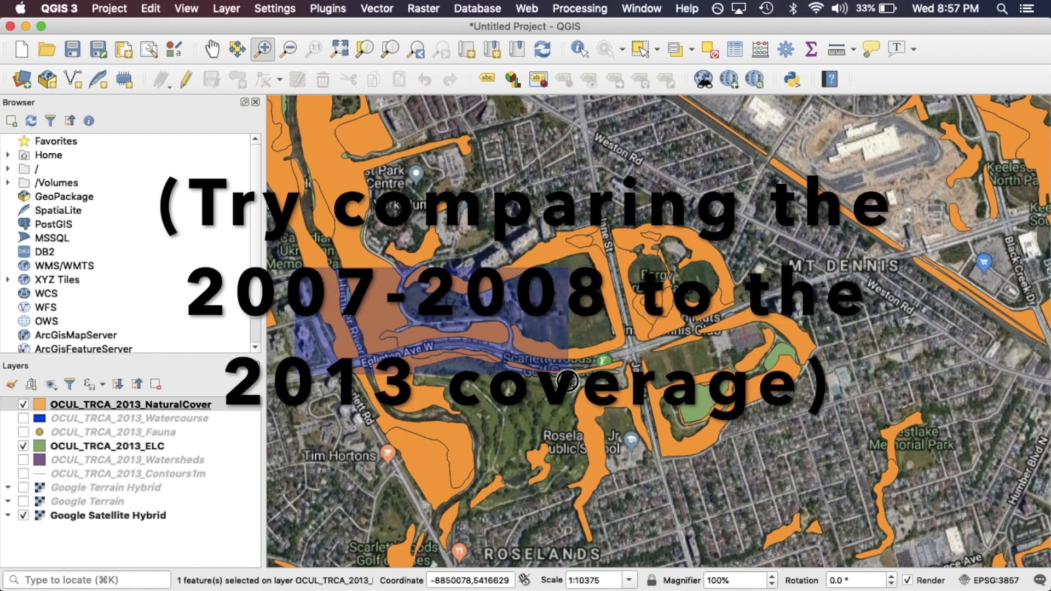
{"action": "left_click_drag", "start_coordinate": [568, 380], "coordinate": [736, 567]}
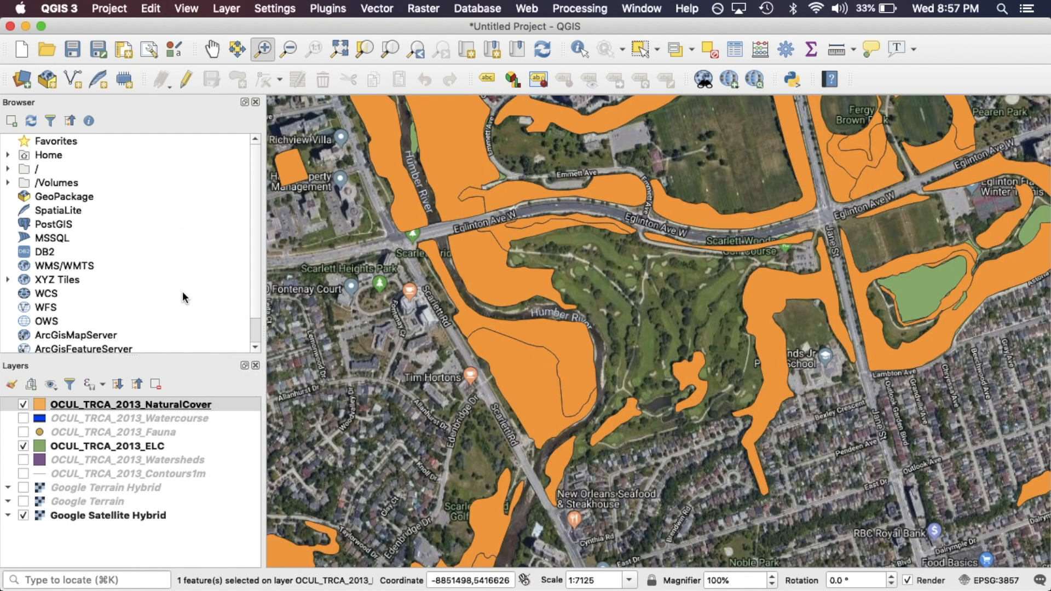
- Toggle the OCUL_TRCA_2013_NaturalCover layer off and on to compare its polygons with the satellite imagery beneath
{"action": "left_click", "coordinate": [23, 404]}
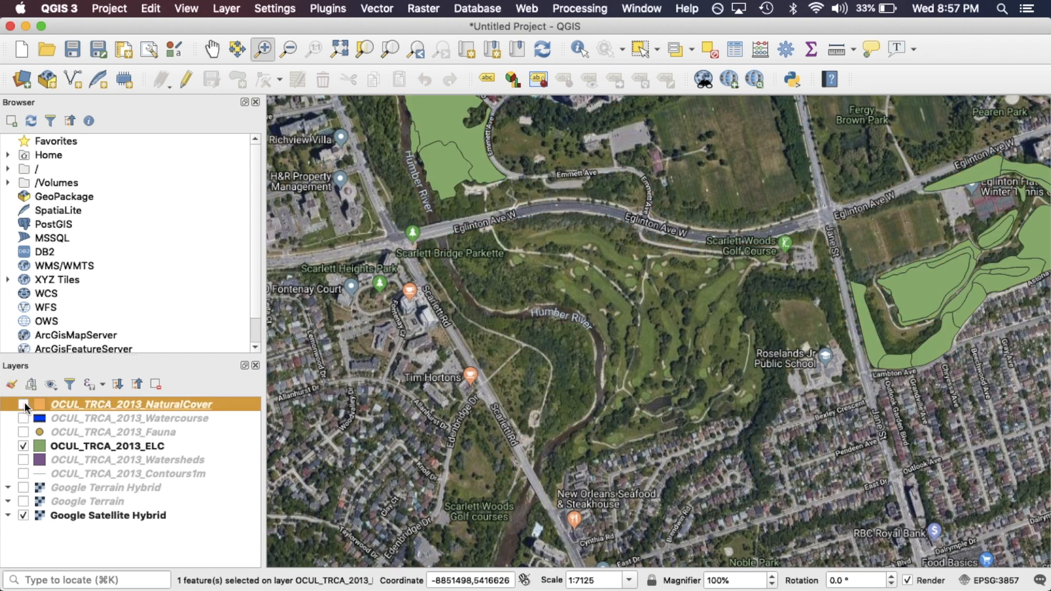
{"action": "left_click", "coordinate": [24, 403]}
{"action": "left_click", "coordinate": [24, 403]}
{"action": "left_click", "coordinate": [24, 404]}
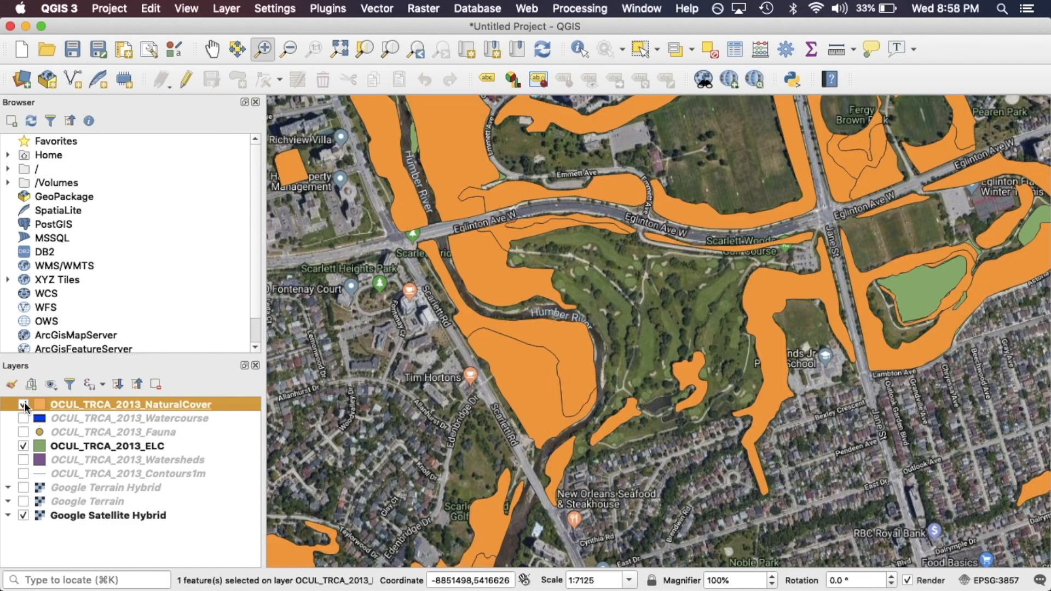
- Examine the natural cover at a regional scale across Brampton, Pearson Airport and Etobicoke
{"action": "left_click", "coordinate": [288, 55]}
{"action": "left_click", "coordinate": [366, 280]}
{"action": "left_click", "coordinate": [367, 280]}
{"action": "left_click", "coordinate": [366, 280]}
{"action": "left_click", "coordinate": [366, 280]}
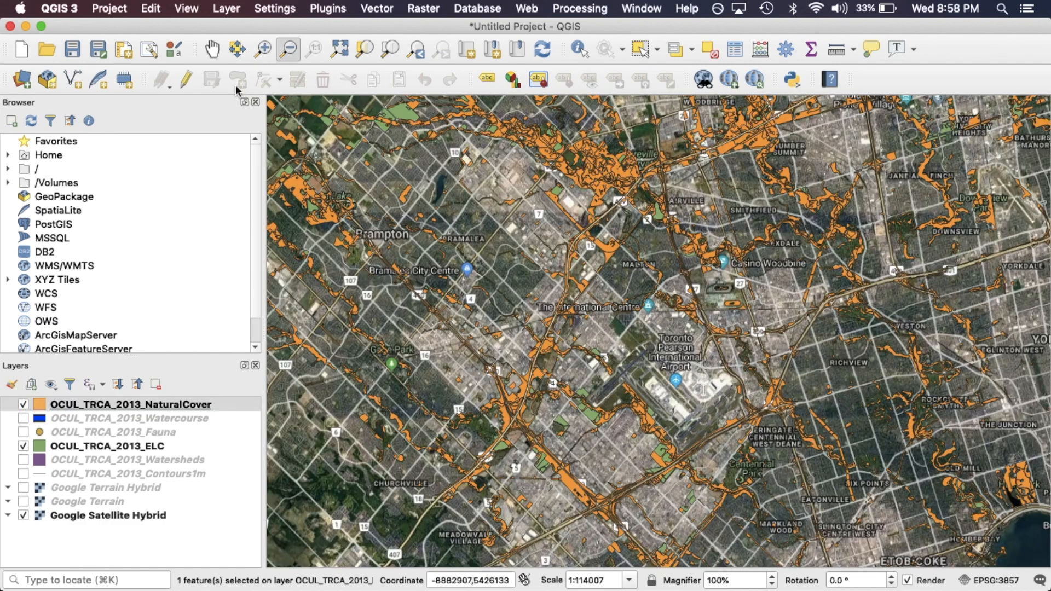
{"action": "left_click", "coordinate": [214, 51]}
{"action": "left_click_drag", "start_coordinate": [456, 256], "coordinate": [391, 159]}
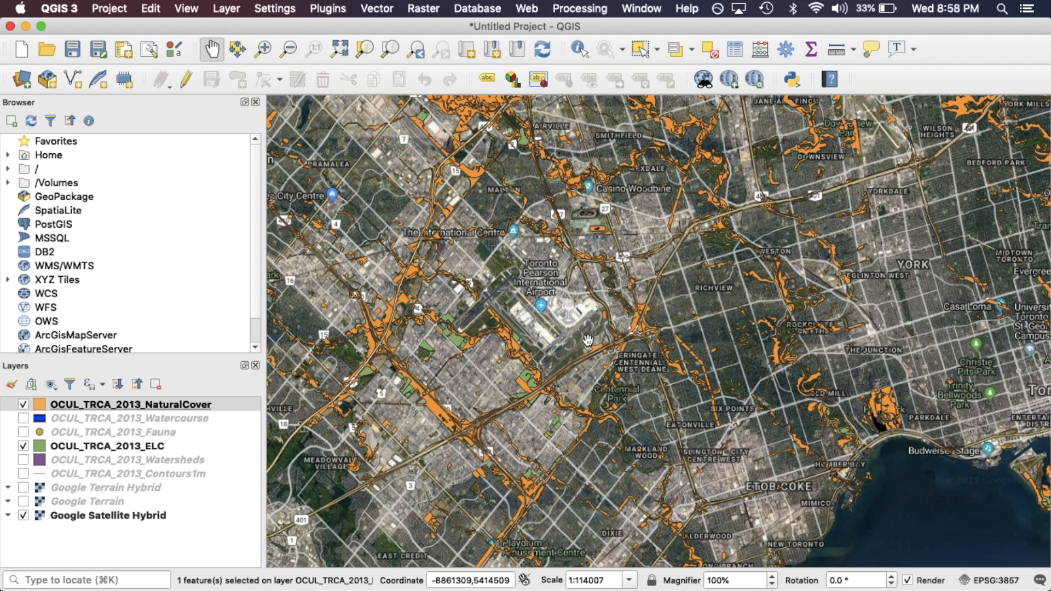
- Review the HABITAT classes in the OCUL_TRCA_2013_NaturalCover attribute table, close it and return to the map
{"action": "right_click", "coordinate": [220, 405]}
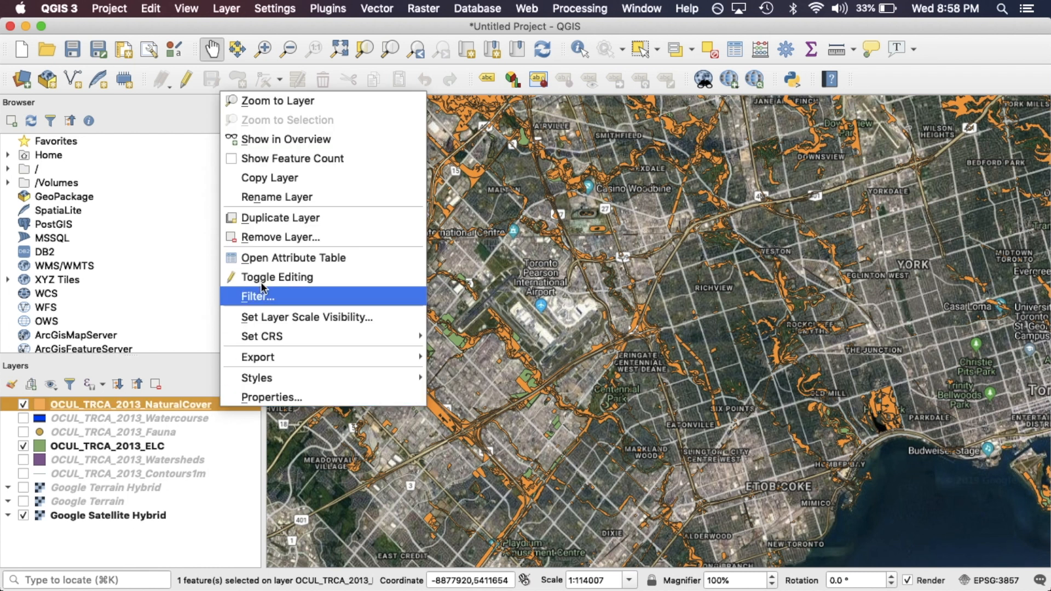
{"action": "left_click", "coordinate": [269, 261]}
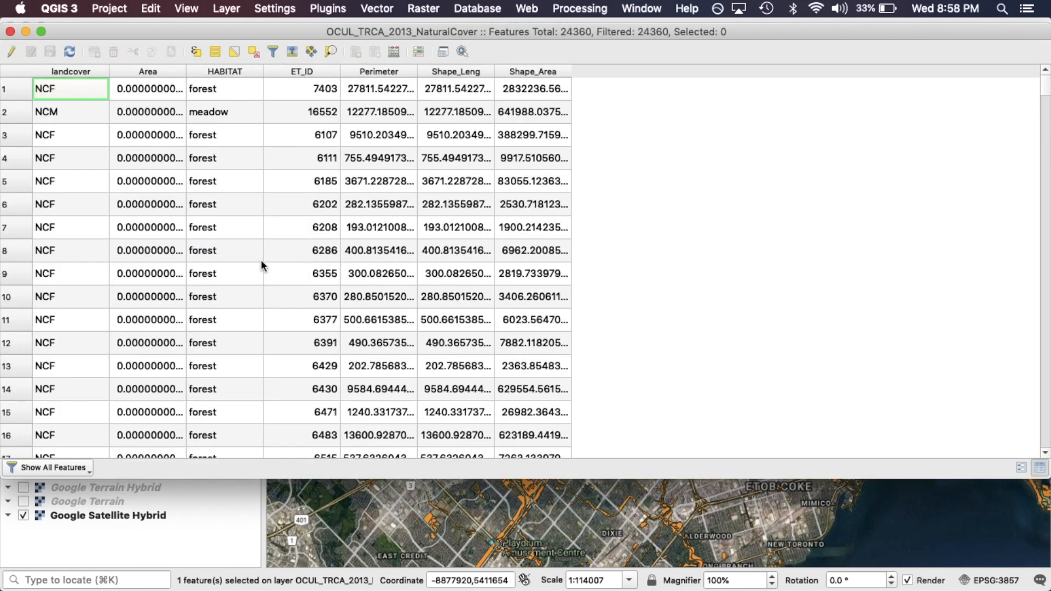
{"action": "left_click", "coordinate": [212, 117]}
{"action": "scroll", "coordinate": [230, 278], "scroll_direction": "down", "scroll_amount": 20}
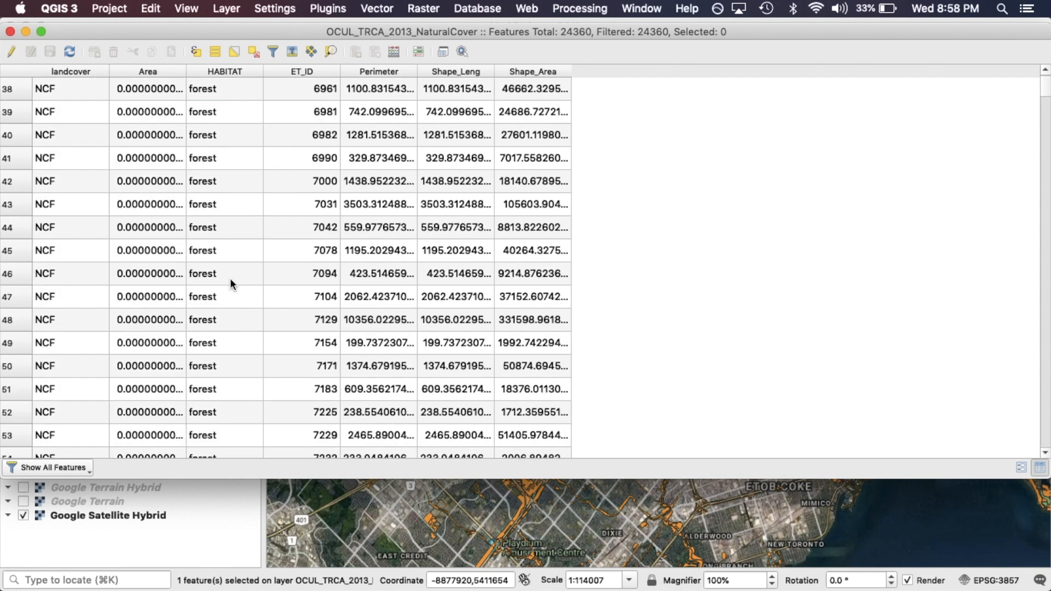
{"action": "scroll", "coordinate": [229, 279], "scroll_direction": "up", "scroll_amount": 1}
{"action": "left_click", "coordinate": [223, 183]}
{"action": "scroll", "coordinate": [251, 291], "scroll_direction": "down", "scroll_amount": 15}
{"action": "left_click", "coordinate": [212, 413]}
{"action": "scroll", "coordinate": [212, 413], "scroll_direction": "down", "scroll_amount": 20}
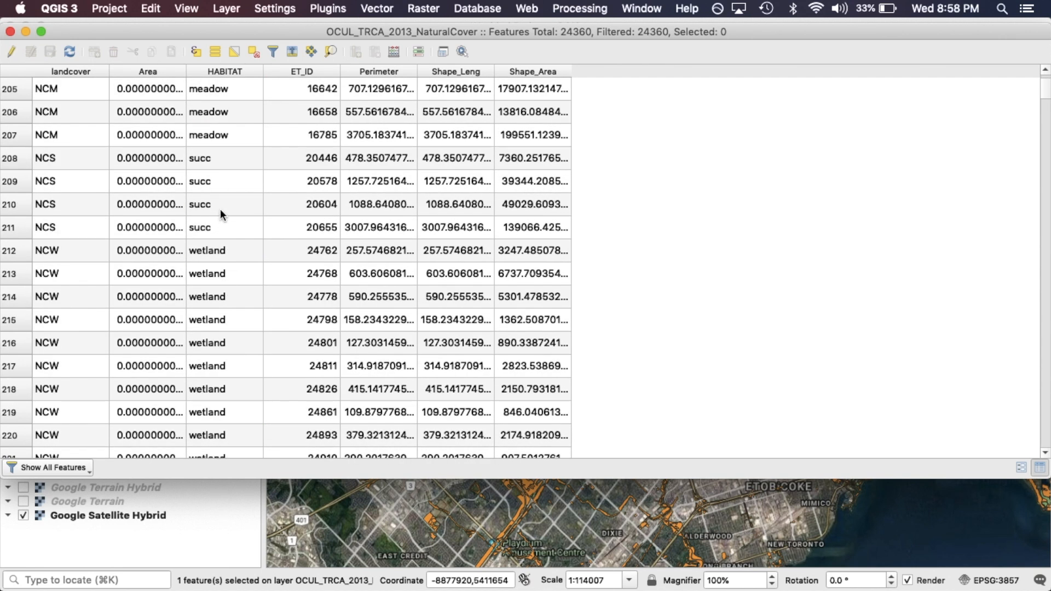
{"action": "left_click", "coordinate": [10, 31]}
{"action": "left_click_drag", "start_coordinate": [631, 383], "coordinate": [562, 262]}
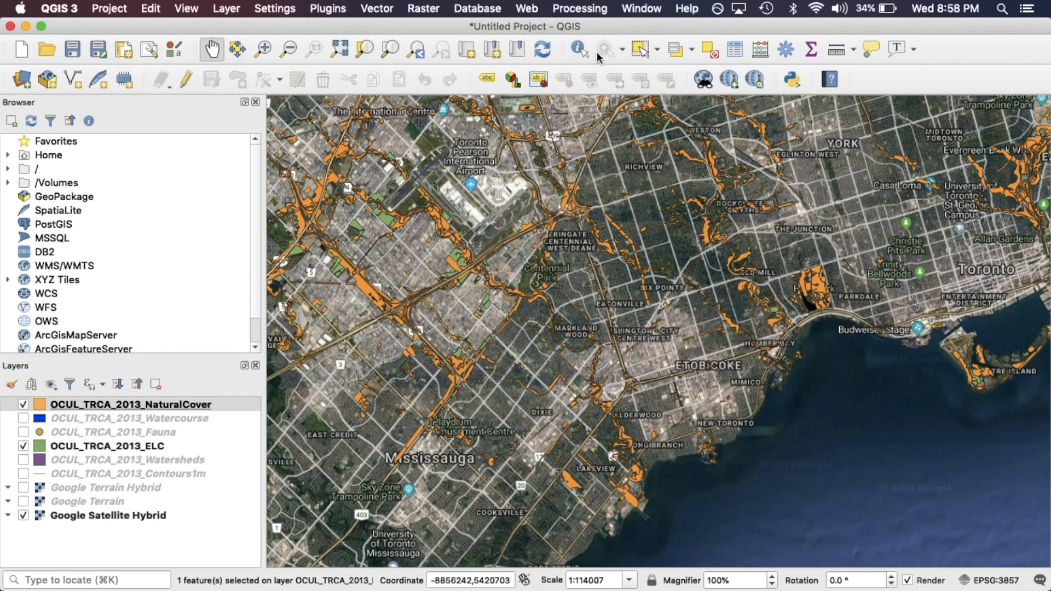